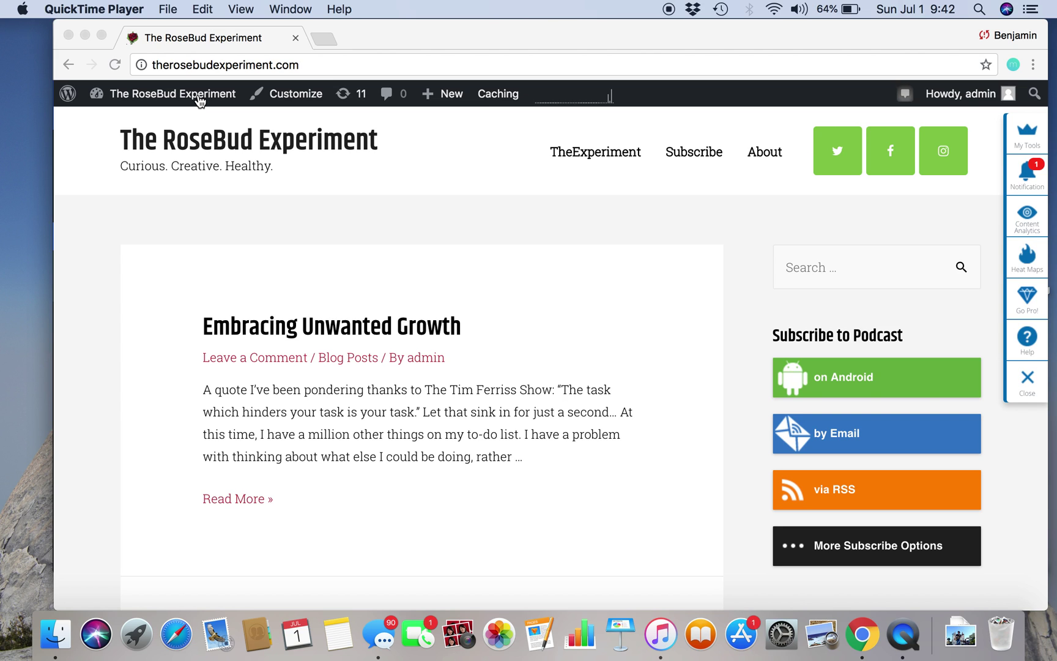
From the front page, open the site-name menu in the admin bar to show its quick admin links.
{"action": "left_click", "coordinate": [197, 98]}
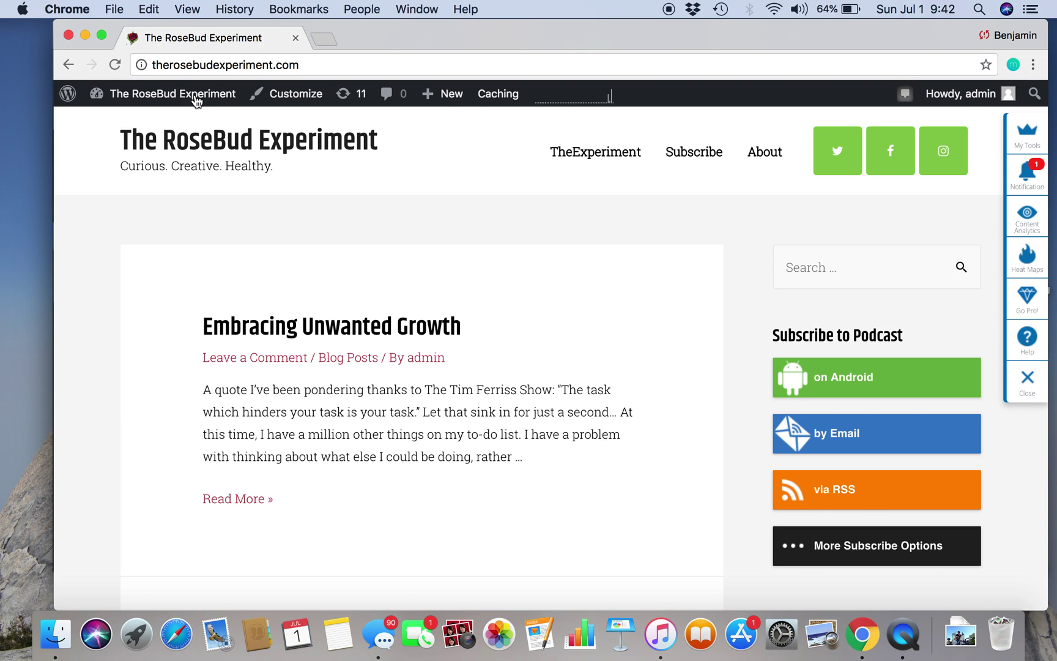
Go from the WordPress dashboard to Plugins > Add New.
{"action": "mouse_move", "coordinate": [148, 96]}
{"action": "left_click", "coordinate": [133, 121]}
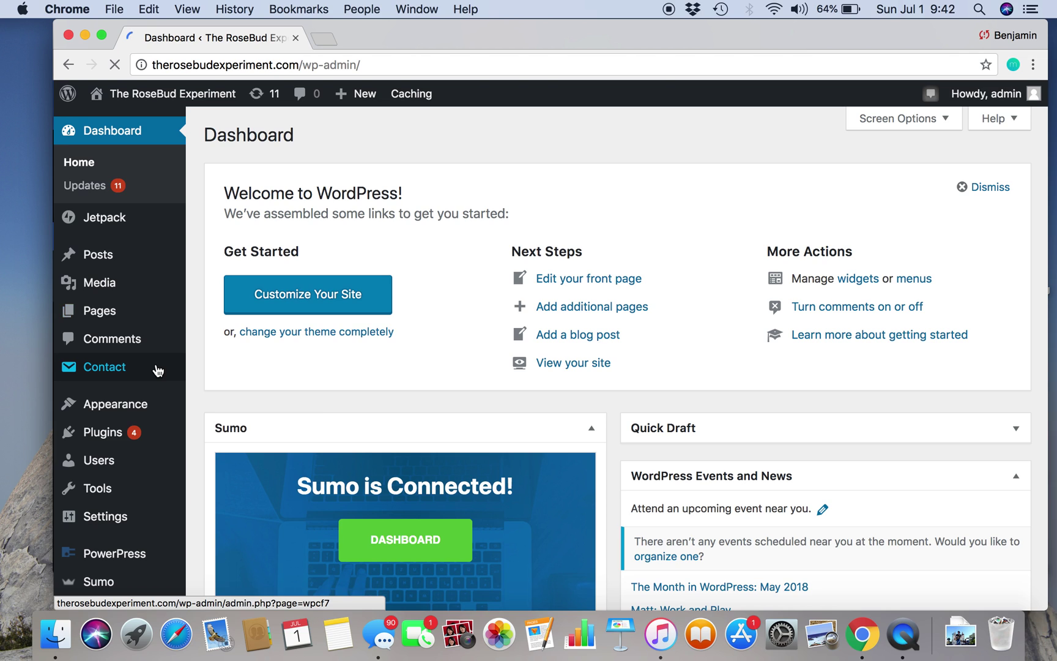
{"action": "left_click", "coordinate": [158, 443]}
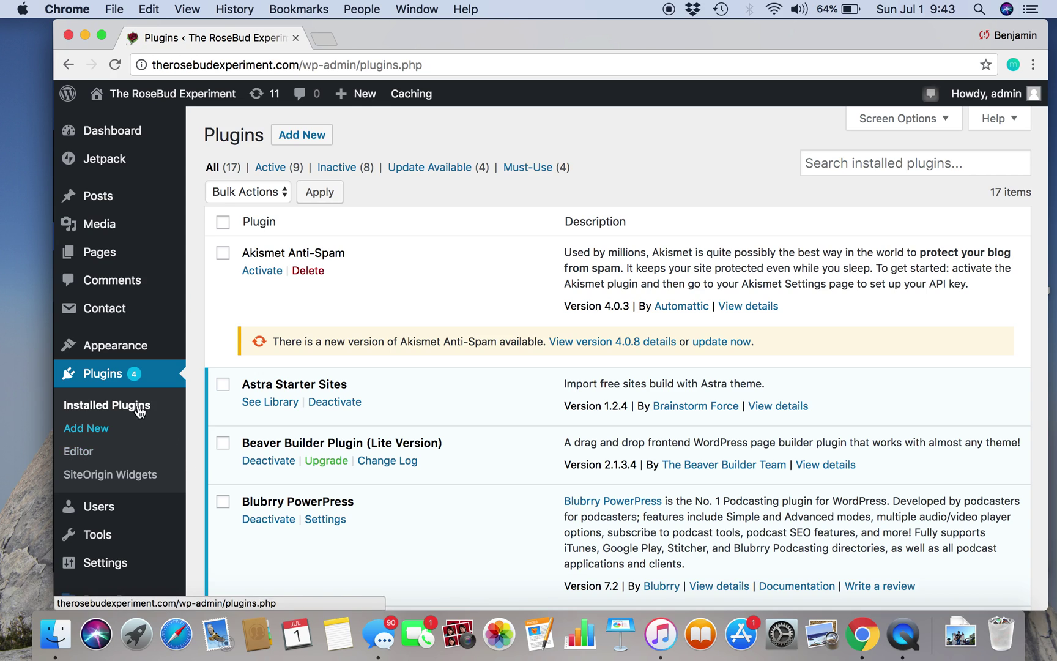
{"action": "left_click", "coordinate": [91, 432]}
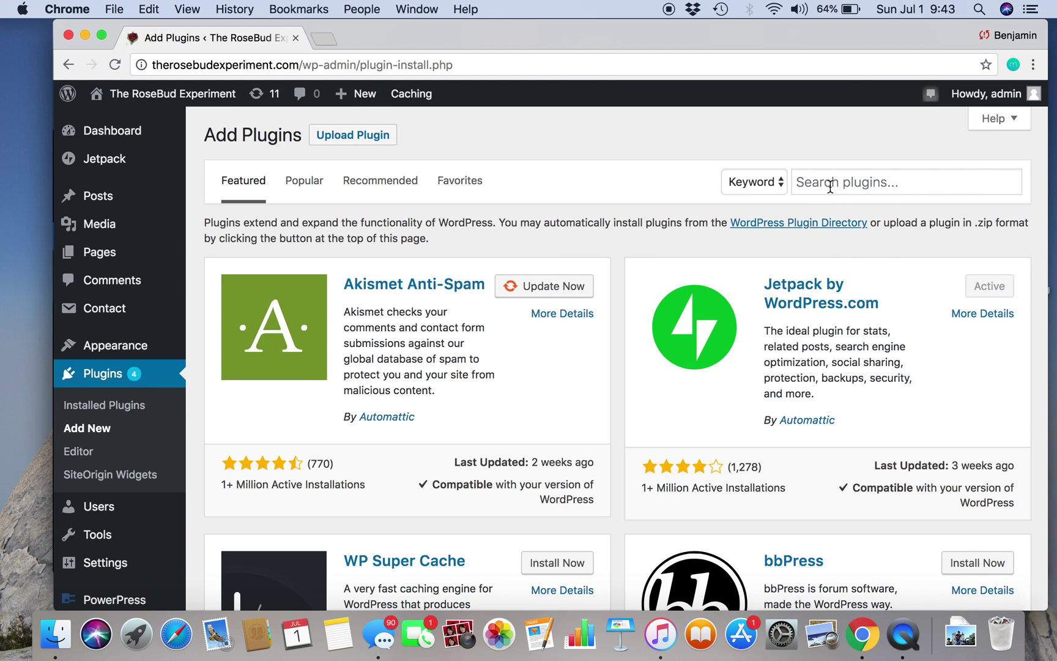
Search the plugin directory for 'Sumo' and confirm it is already active.
{"action": "left_click", "coordinate": [830, 185]}
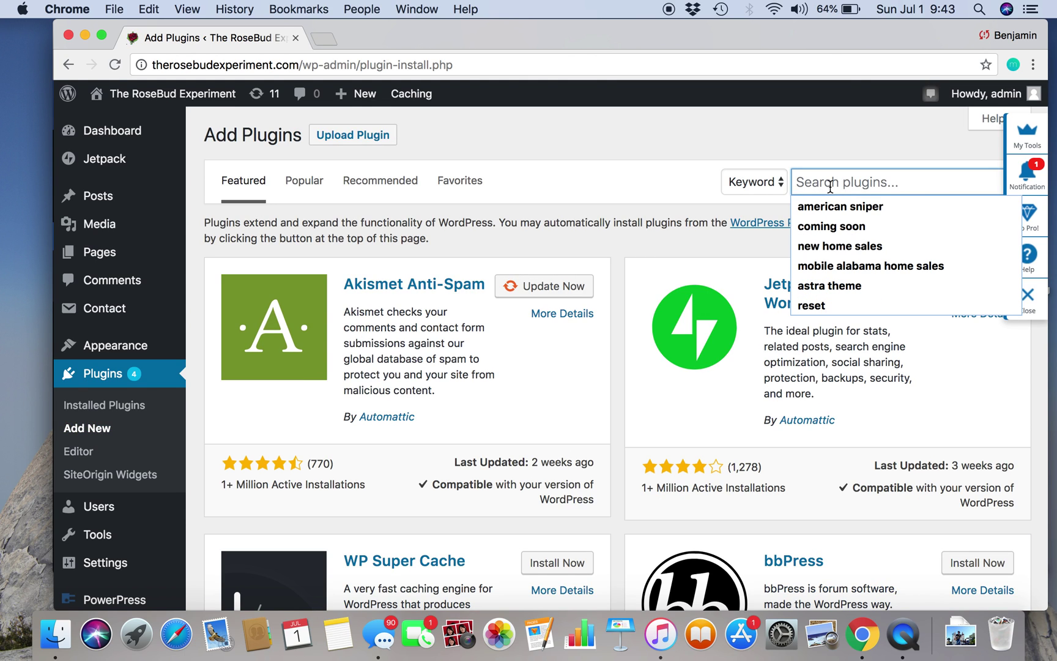
{"action": "type", "text": "Sumo"}
{"action": "key", "text": "Return"}
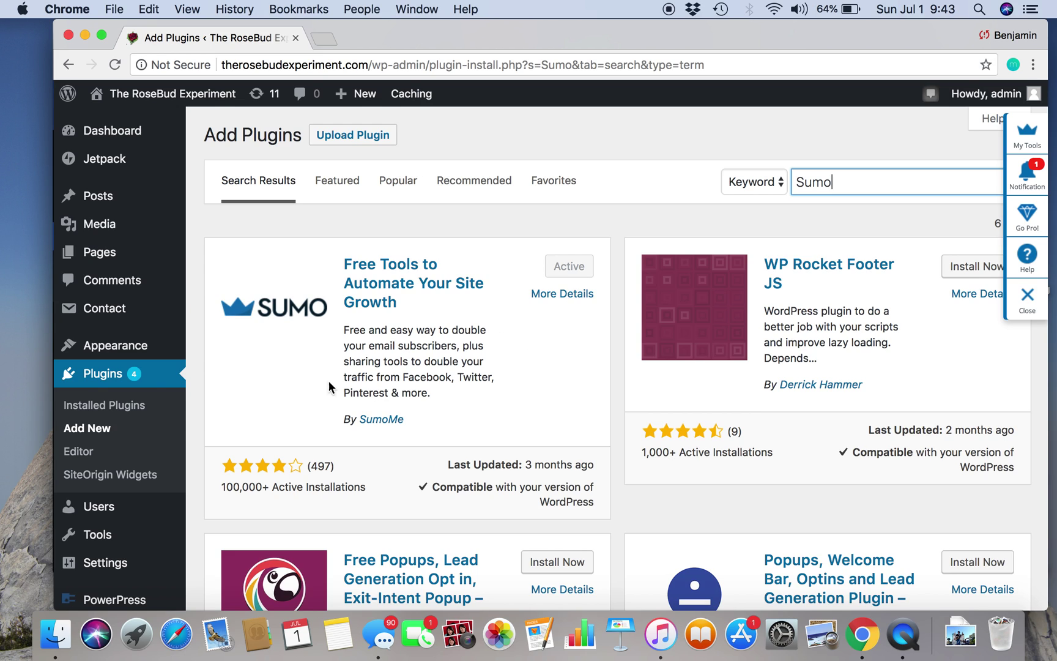
In Installed Plugins, open SumoMe's Settings and go to its apps dashboard.
{"action": "left_click", "coordinate": [122, 410]}
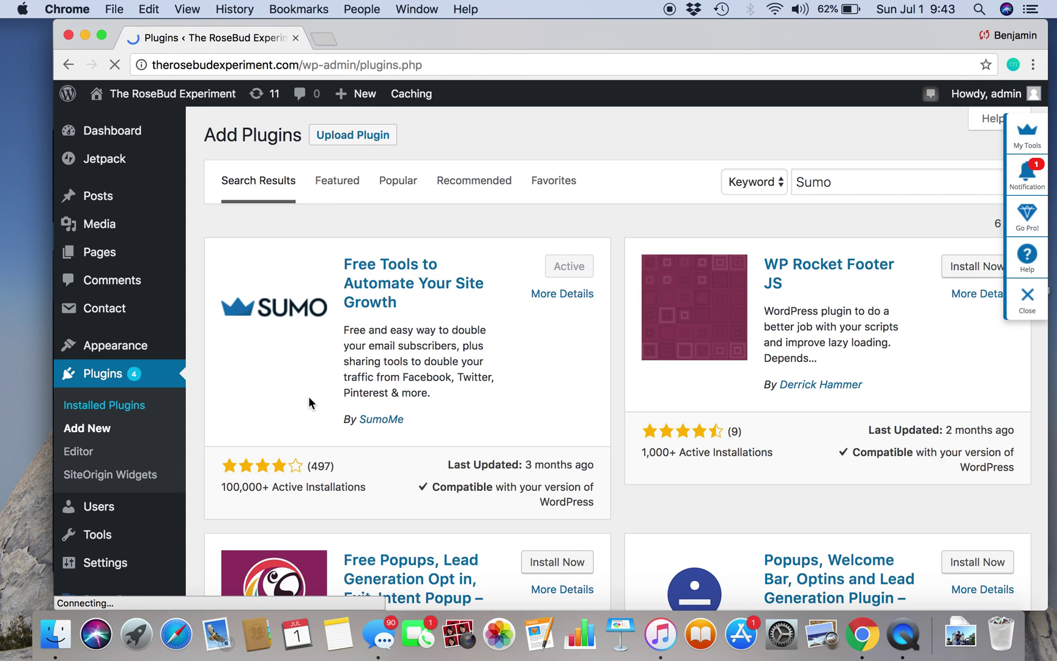
{"action": "scroll", "coordinate": [308, 396], "scroll_direction": "down", "scroll_amount": 3}
{"action": "scroll", "coordinate": [309, 400], "scroll_direction": "down", "scroll_amount": 15}
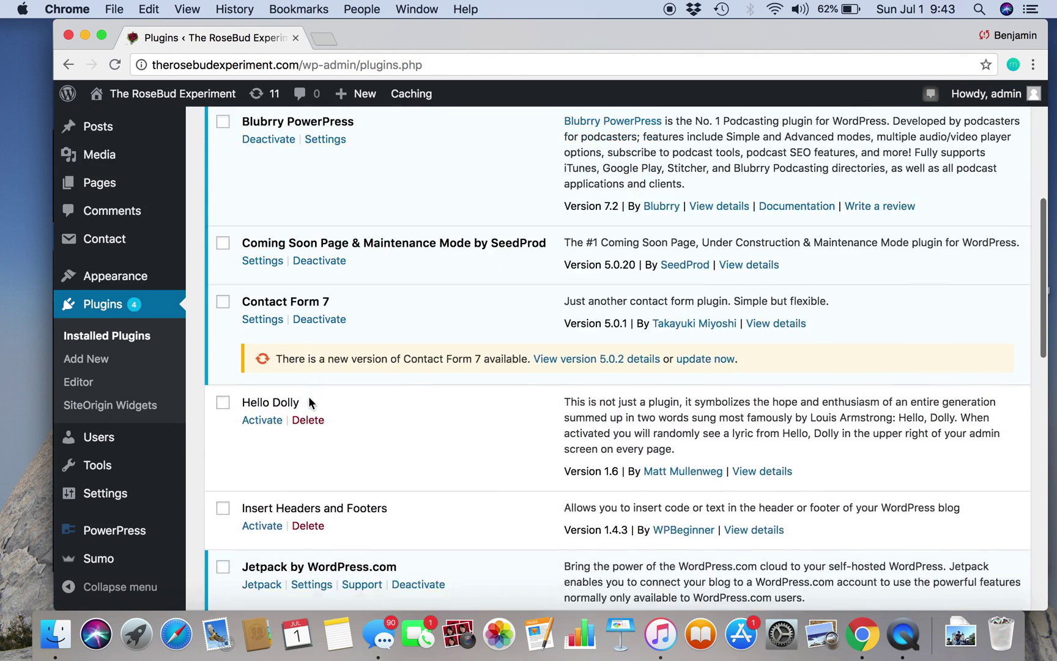
{"action": "scroll", "coordinate": [309, 396], "scroll_direction": "down", "scroll_amount": 1}
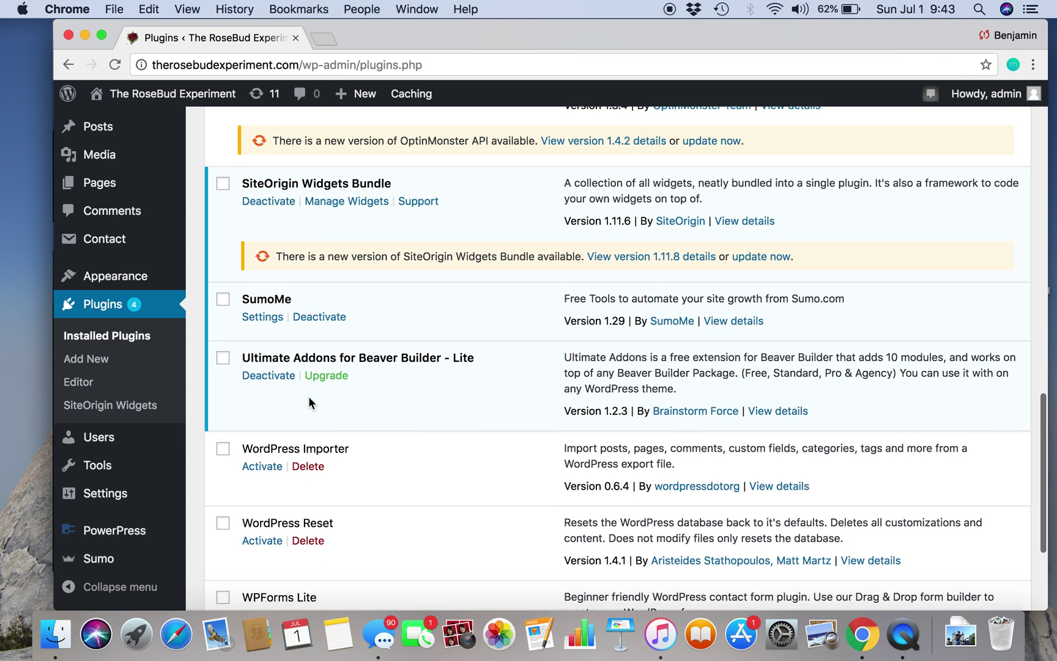
{"action": "left_click", "coordinate": [274, 317]}
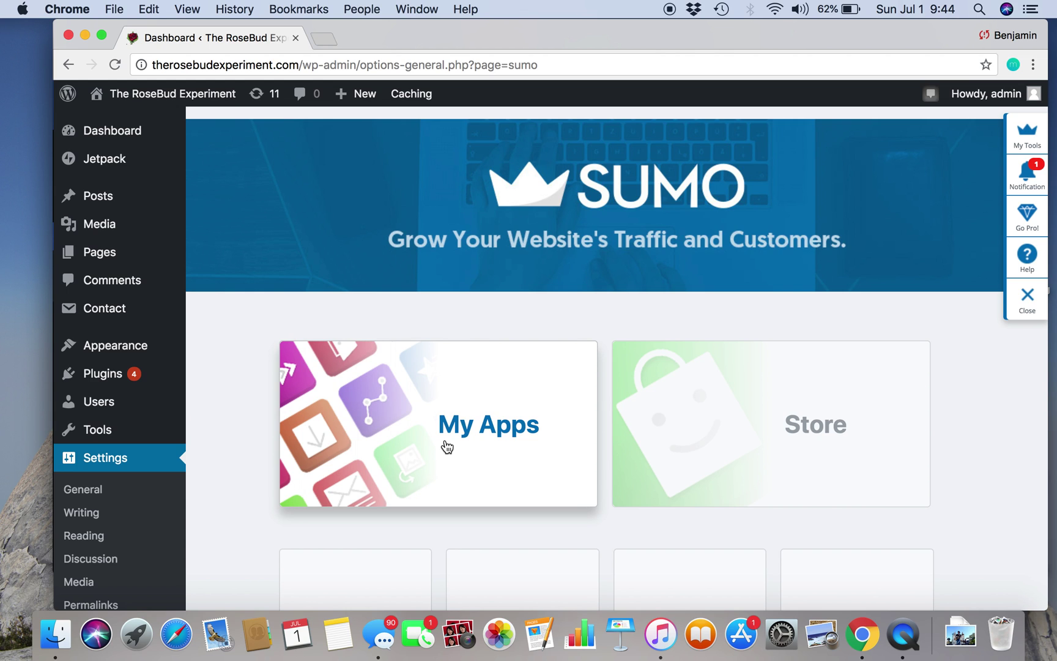
{"action": "left_click", "coordinate": [448, 448]}
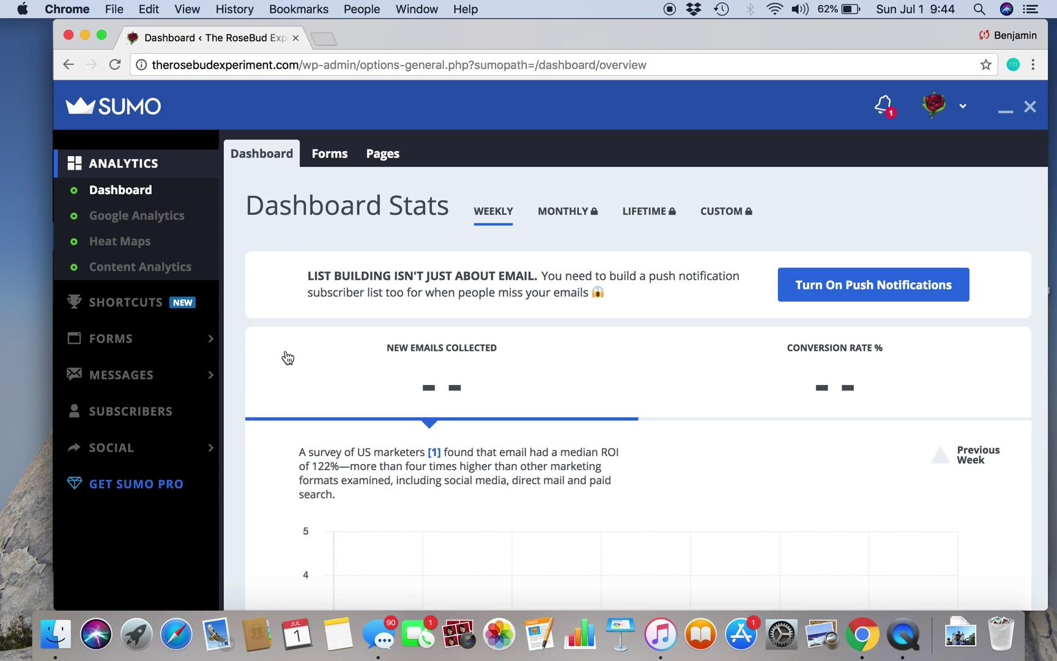
Open List Builder under FORMS in the Sumo sidebar and start a new form.
{"action": "mouse_move", "coordinate": [191, 341]}
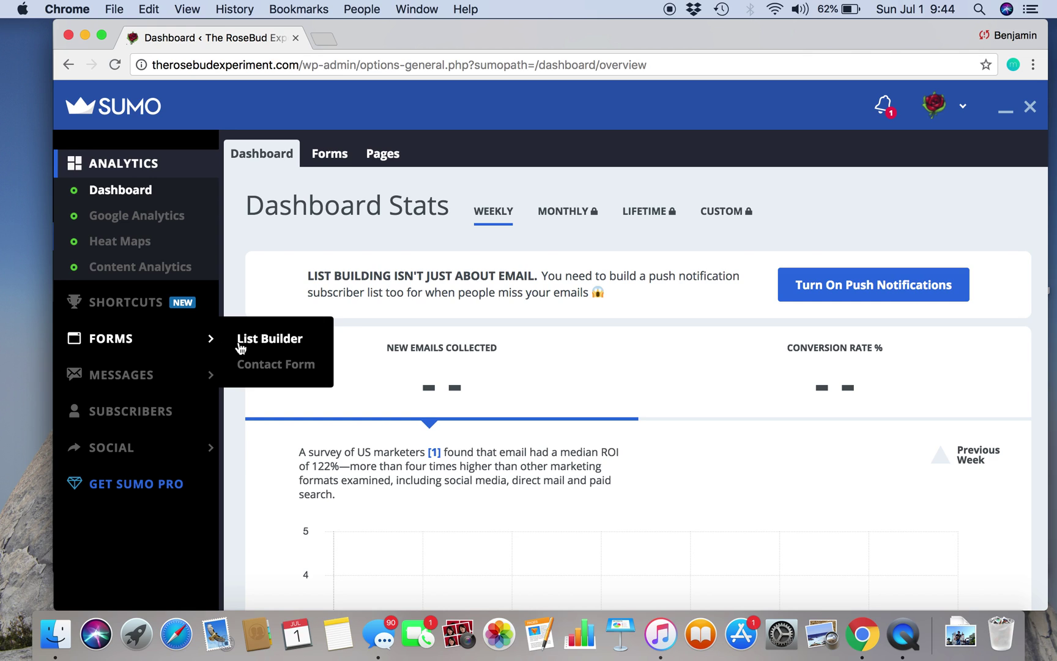
{"action": "left_click", "coordinate": [270, 340]}
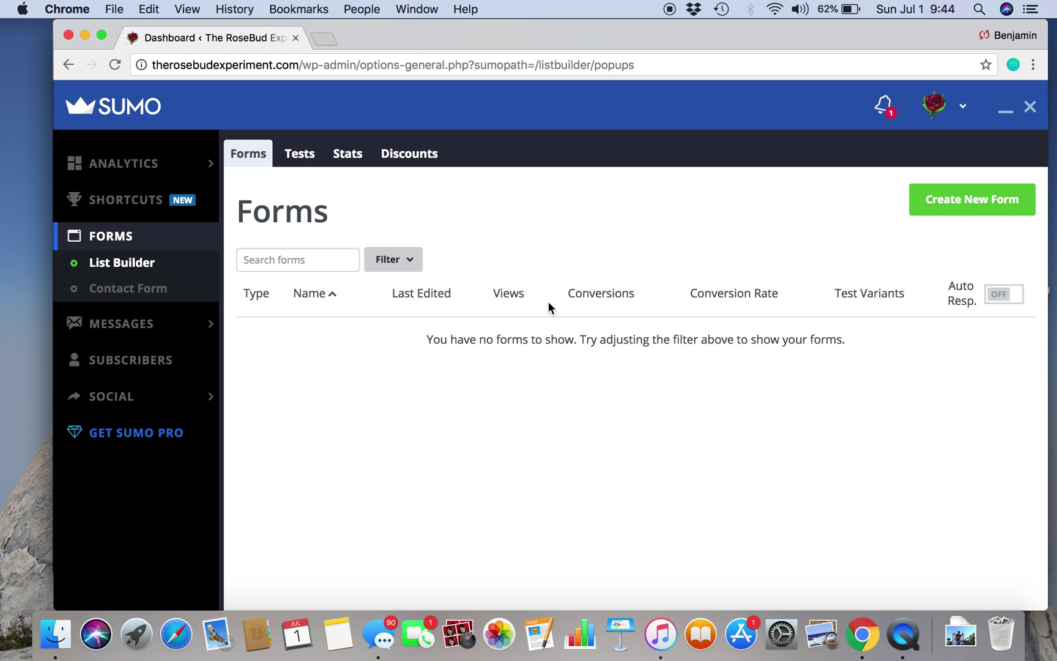
{"action": "left_click", "coordinate": [966, 205]}
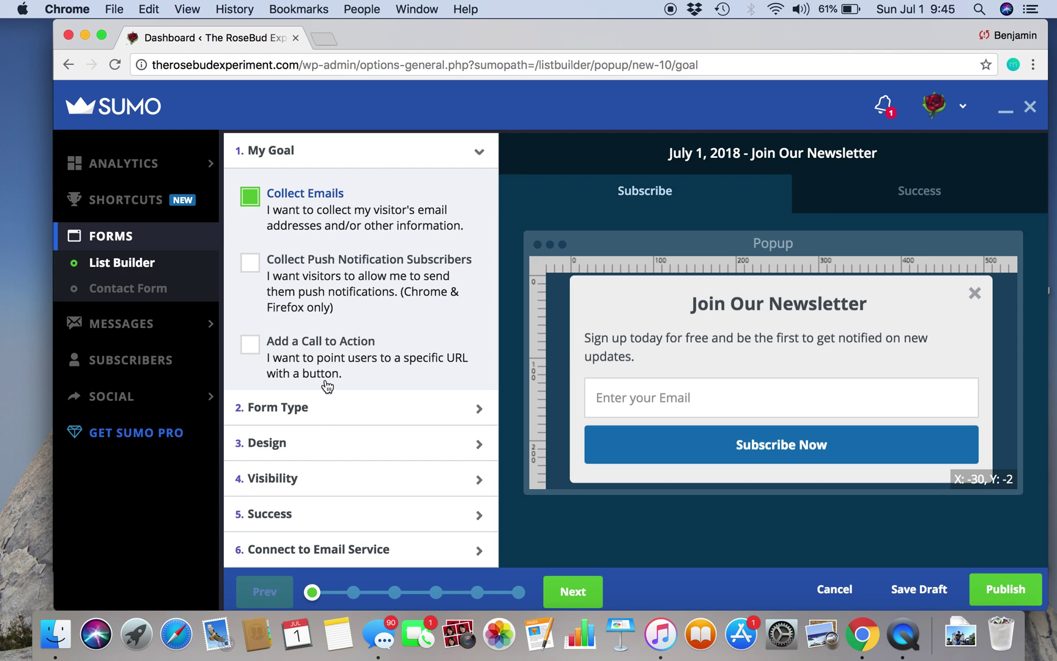
Keep the Collect Emails goal and Popup form type, advancing to the Design step.
{"action": "left_click", "coordinate": [313, 417]}
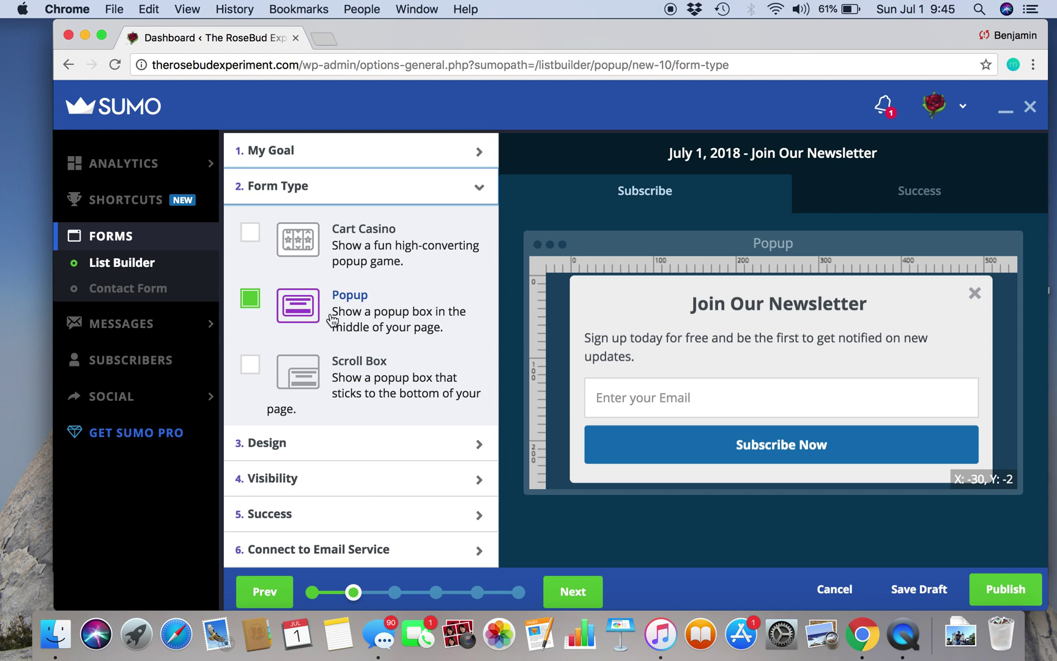
{"action": "left_click", "coordinate": [320, 454]}
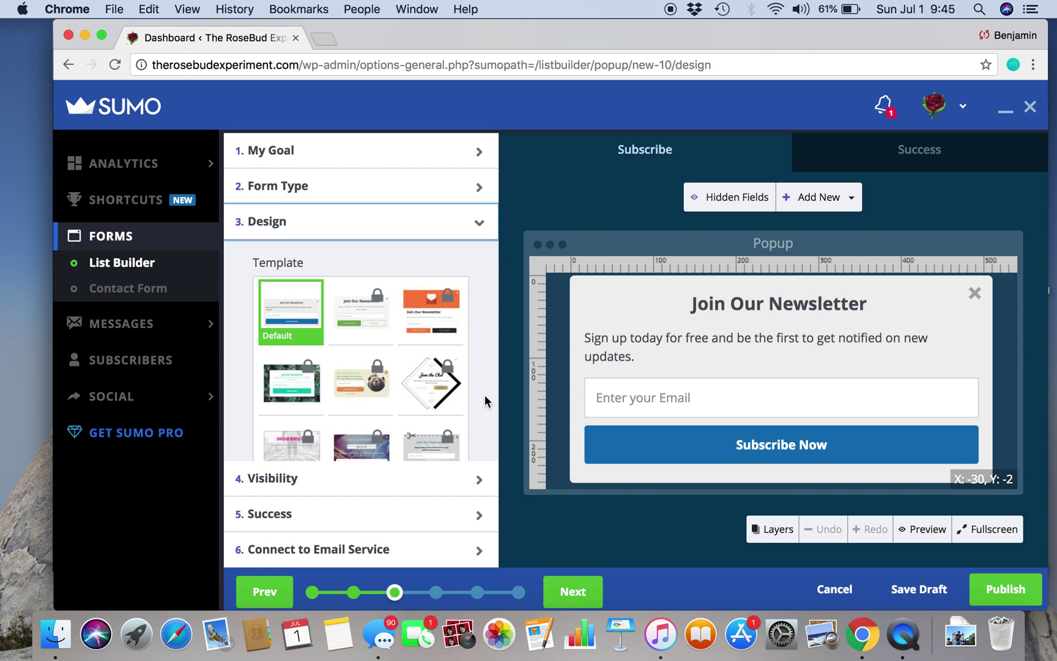
Set the popup's animation to Swing.
{"action": "scroll", "coordinate": [411, 394], "scroll_direction": "down", "scroll_amount": 3}
{"action": "scroll", "coordinate": [411, 393], "scroll_direction": "up", "scroll_amount": 3}
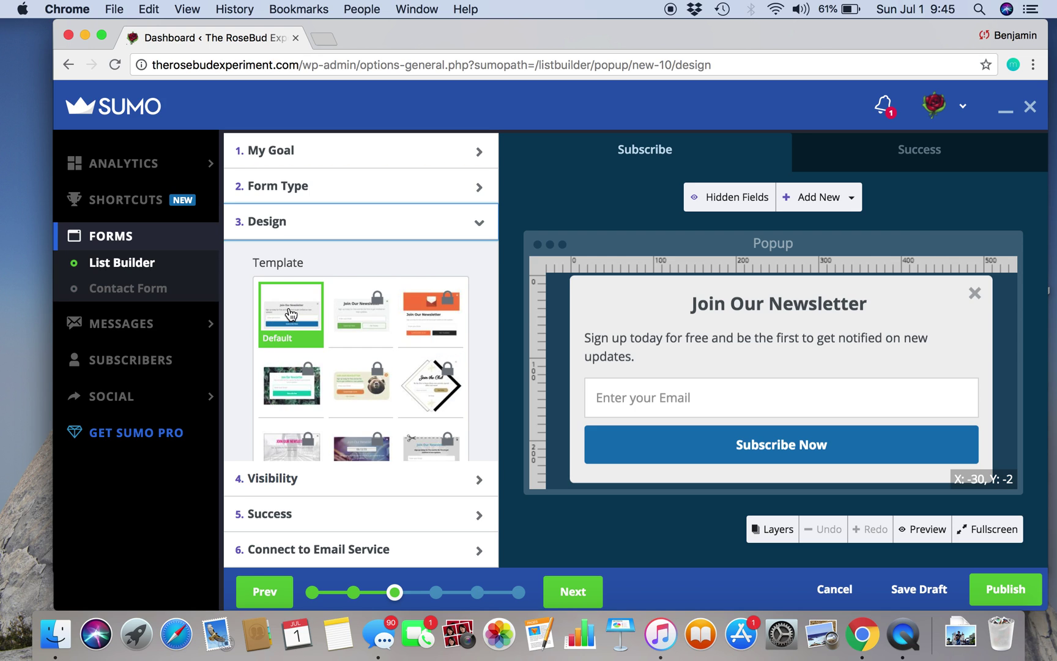
{"action": "scroll", "coordinate": [488, 367], "scroll_direction": "down", "scroll_amount": 5}
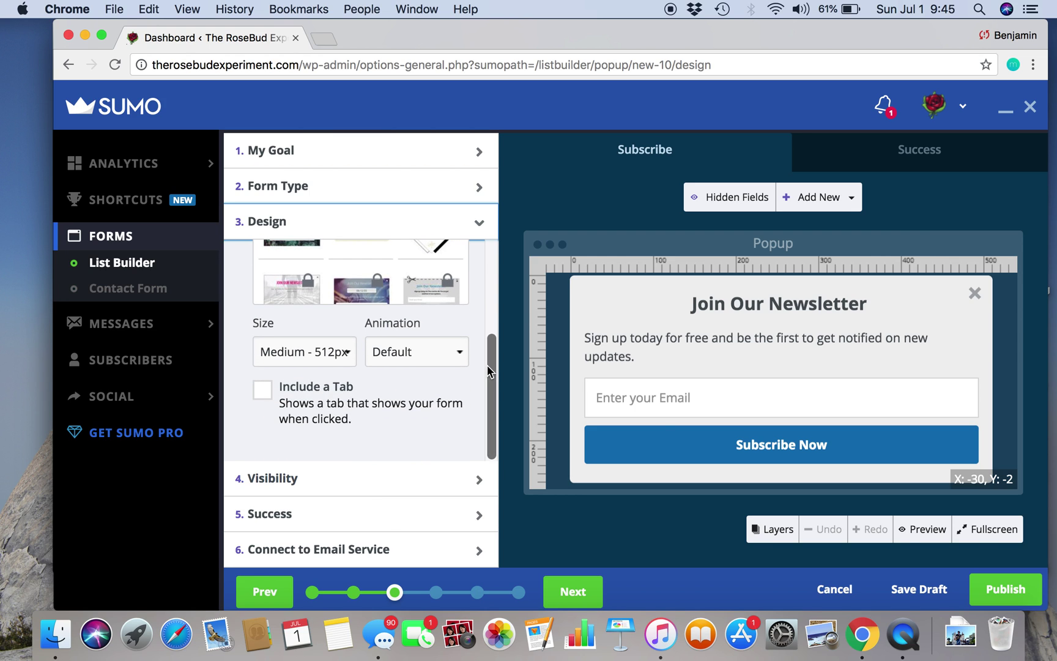
{"action": "left_click", "coordinate": [443, 358]}
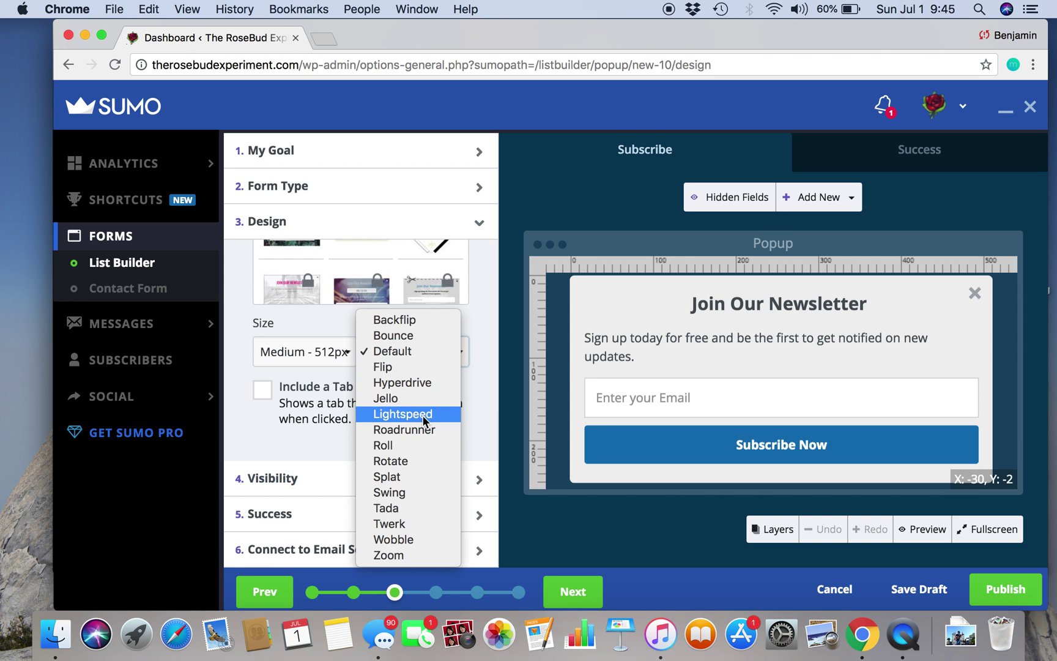
{"action": "left_click", "coordinate": [407, 490]}
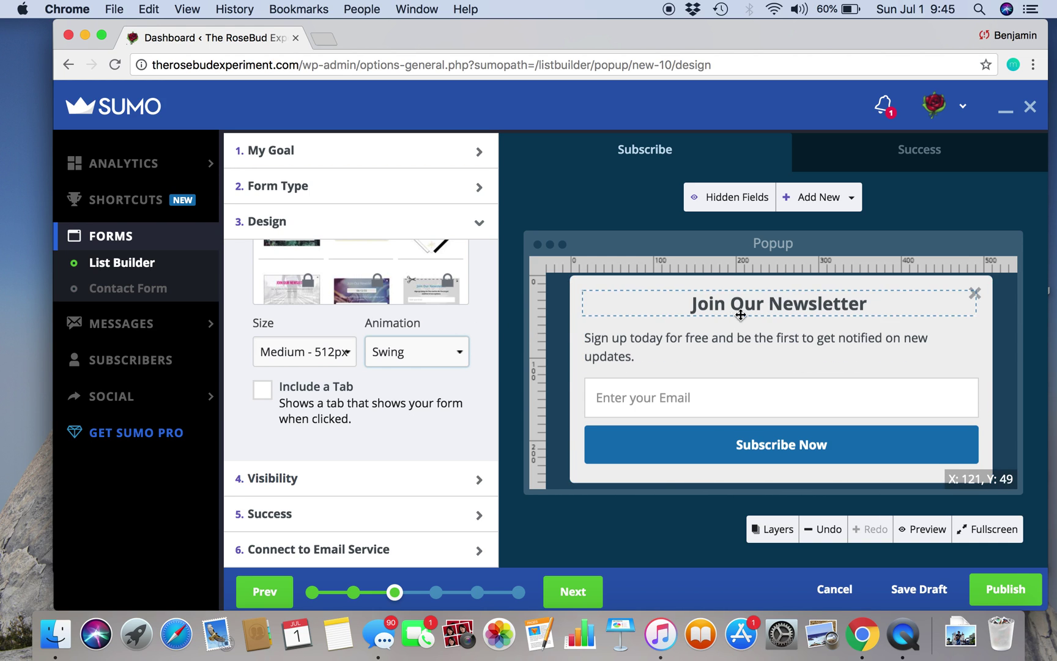
Replace 'Our Newsletter' in the popup headline so it reads 'Join TheExperiment!'.
{"action": "left_click", "coordinate": [769, 307]}
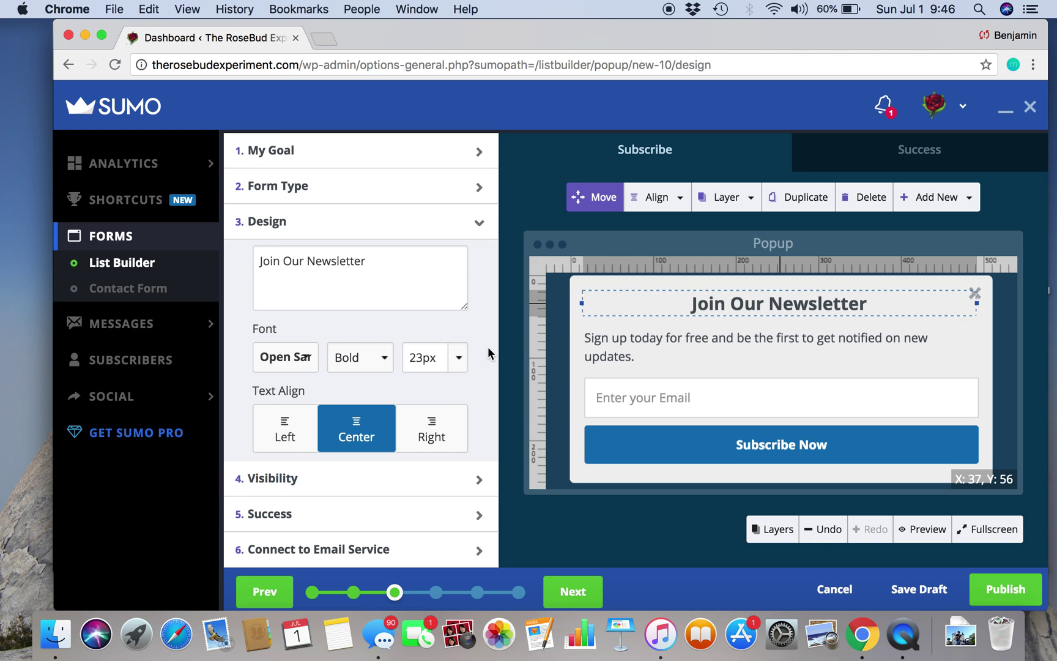
{"action": "scroll", "coordinate": [482, 379], "scroll_direction": "up", "scroll_amount": 2}
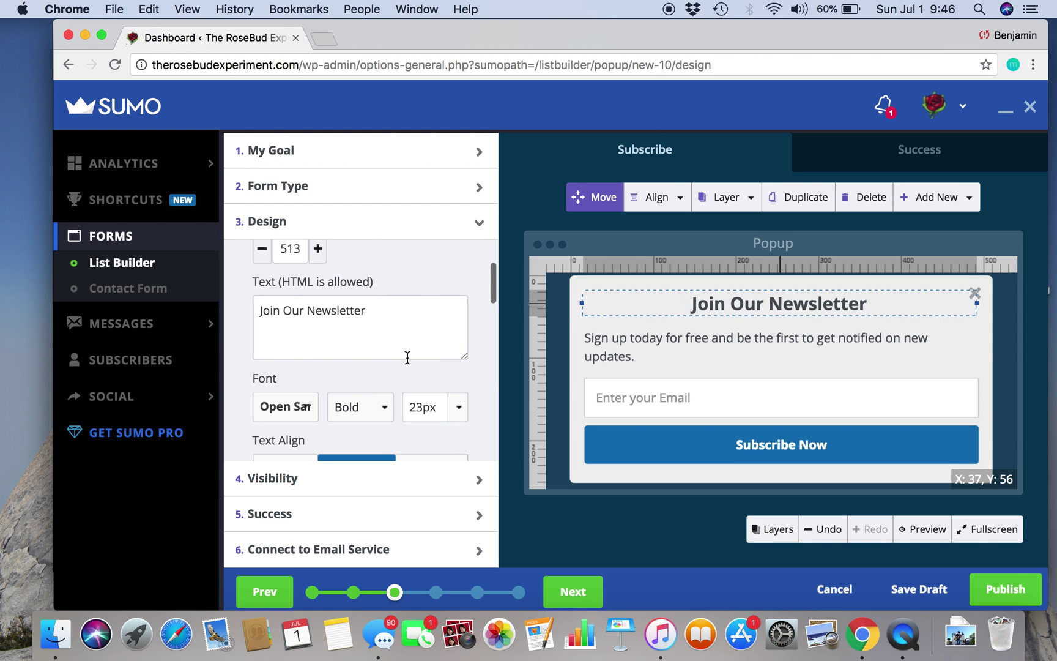
{"action": "left_click_drag", "start_coordinate": [371, 309], "coordinate": [282, 313]}
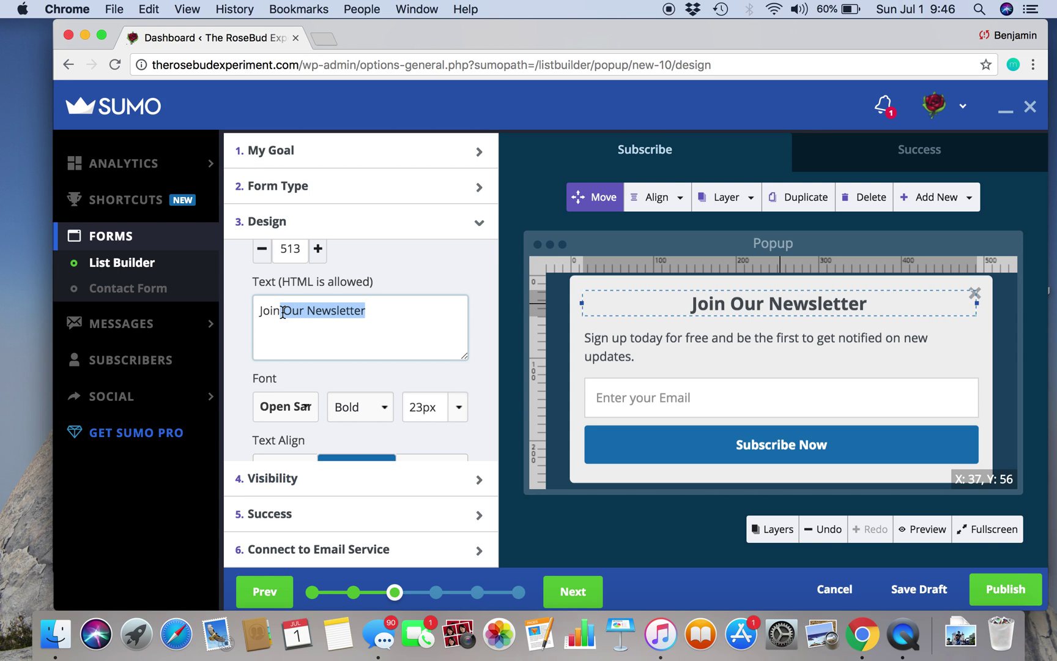
{"action": "key", "text": "BackSpace"}
{"action": "type", "text": "T"}
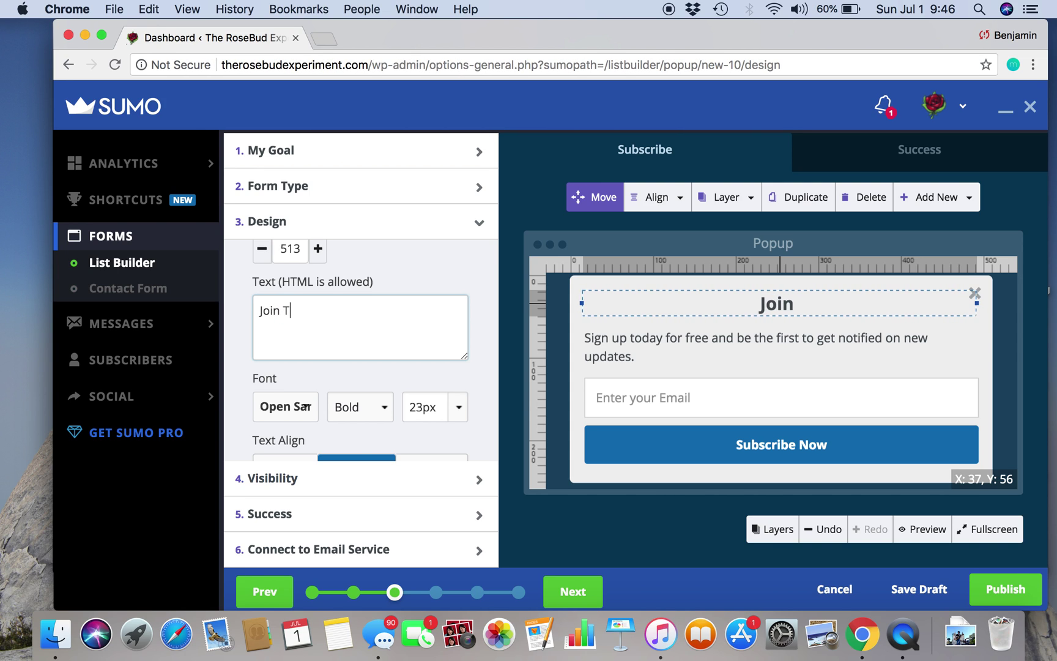
{"action": "type", "text": "HE"}
{"action": "key", "text": "BackSpace"}
{"action": "key", "text": "BackSpace"}
{"action": "type", "text": "he"}
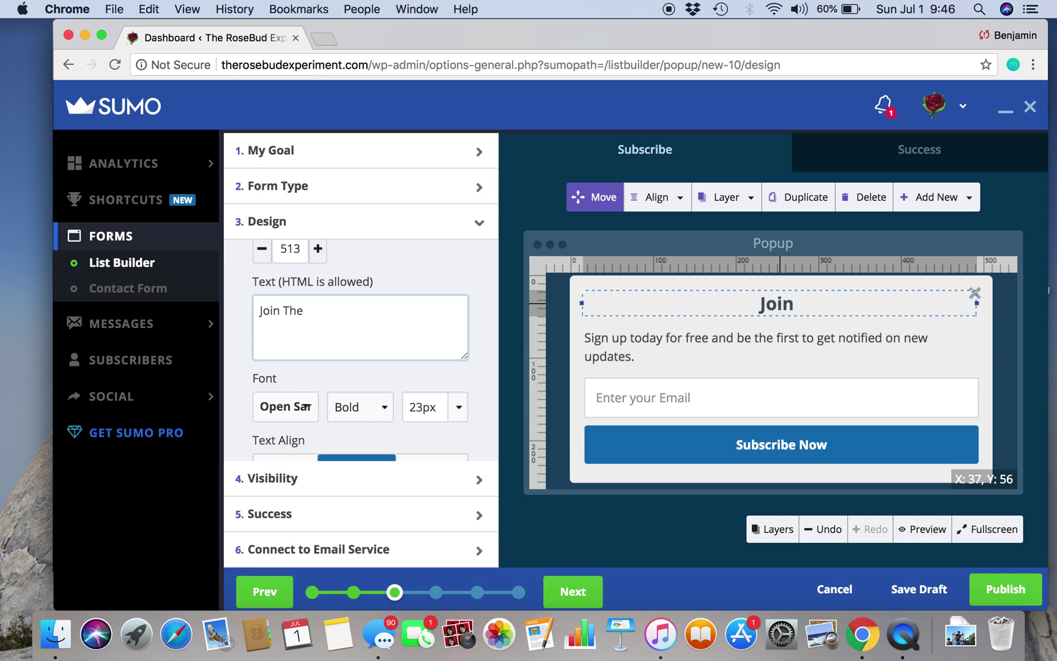
{"action": "type", "text": " Experime"}
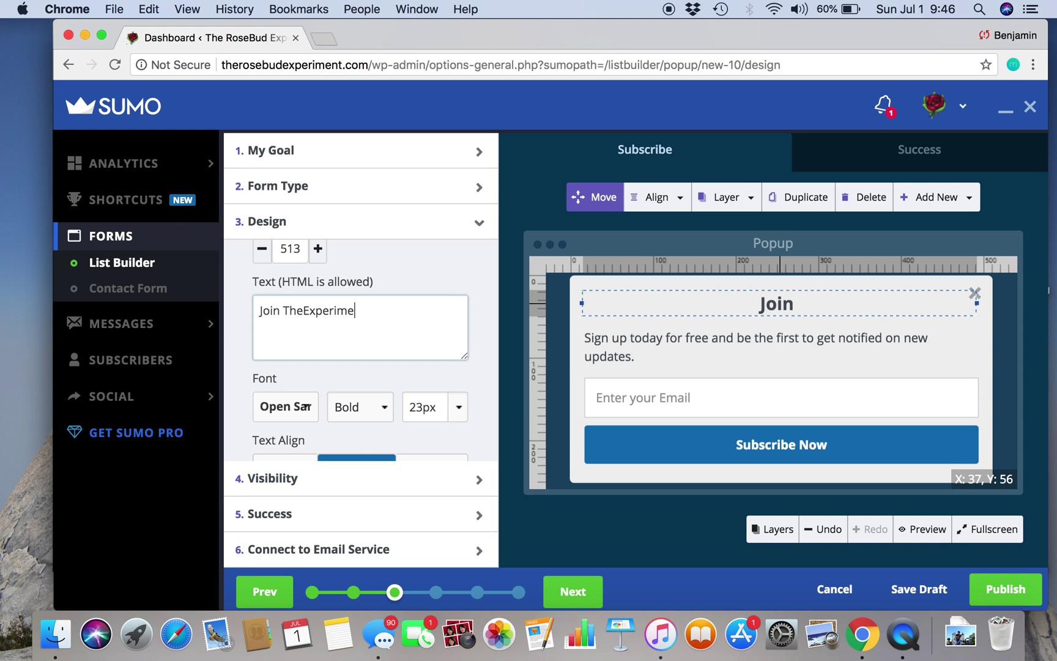
{"action": "type", "text": "ment!"}
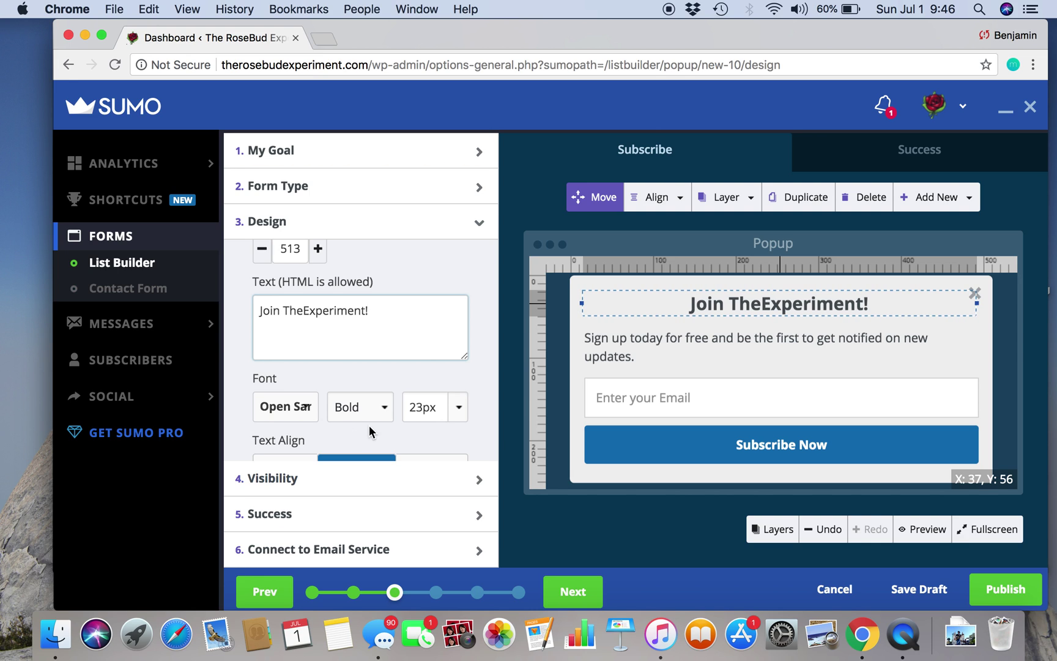
Set the headline font to Roboto Slab.
{"action": "left_click", "coordinate": [303, 408]}
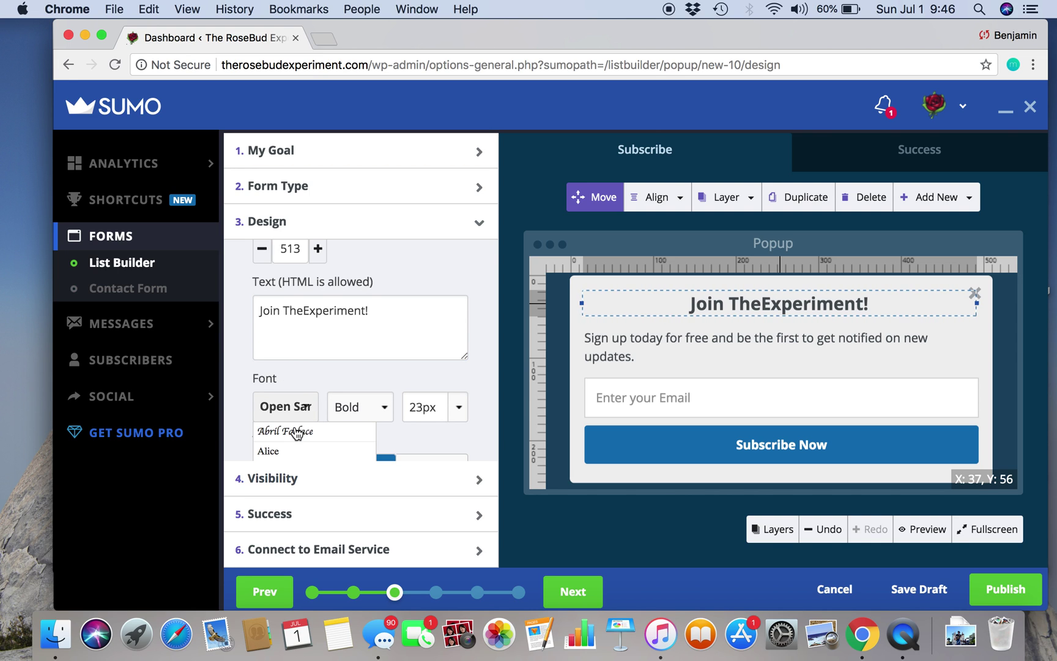
{"action": "scroll", "coordinate": [291, 457], "scroll_direction": "down", "scroll_amount": 2}
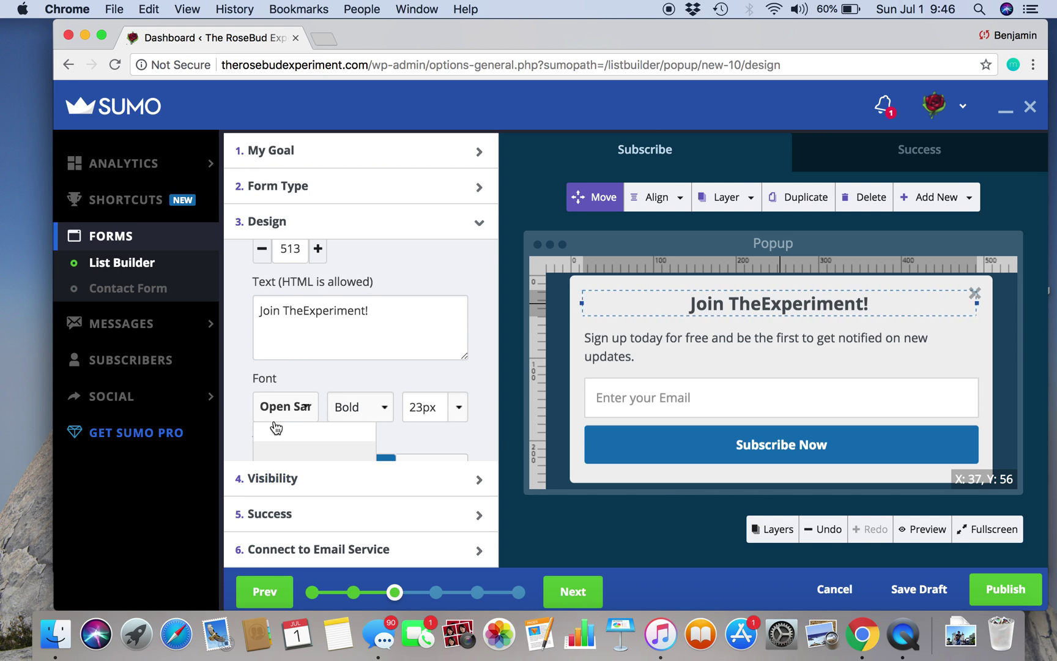
{"action": "scroll", "coordinate": [282, 438], "scroll_direction": "down", "scroll_amount": 1}
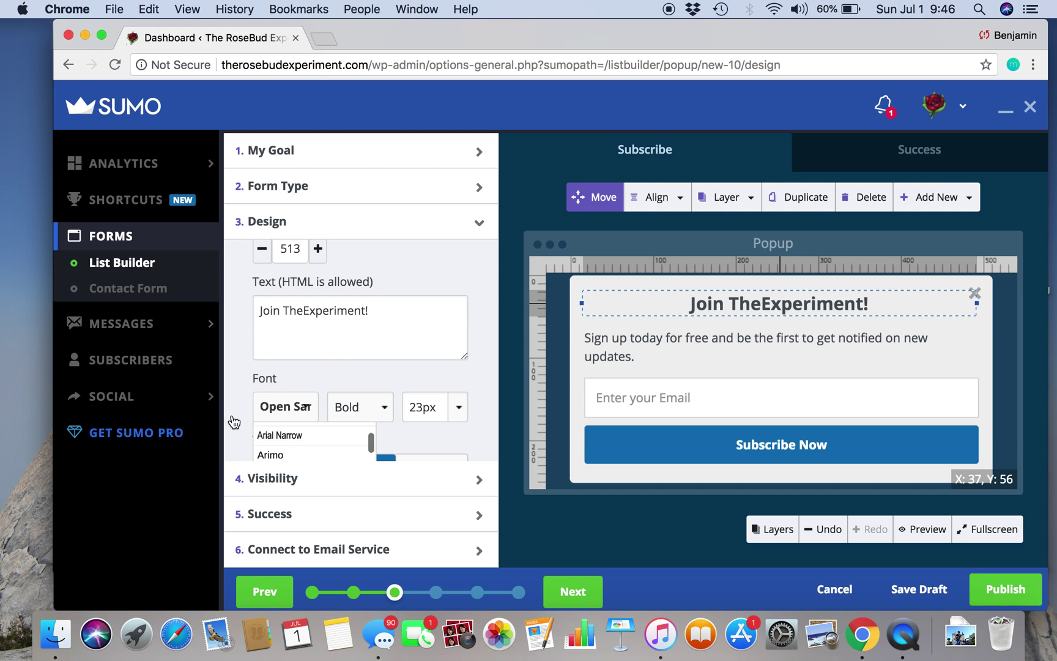
{"action": "scroll", "coordinate": [239, 404], "scroll_direction": "down", "scroll_amount": 2}
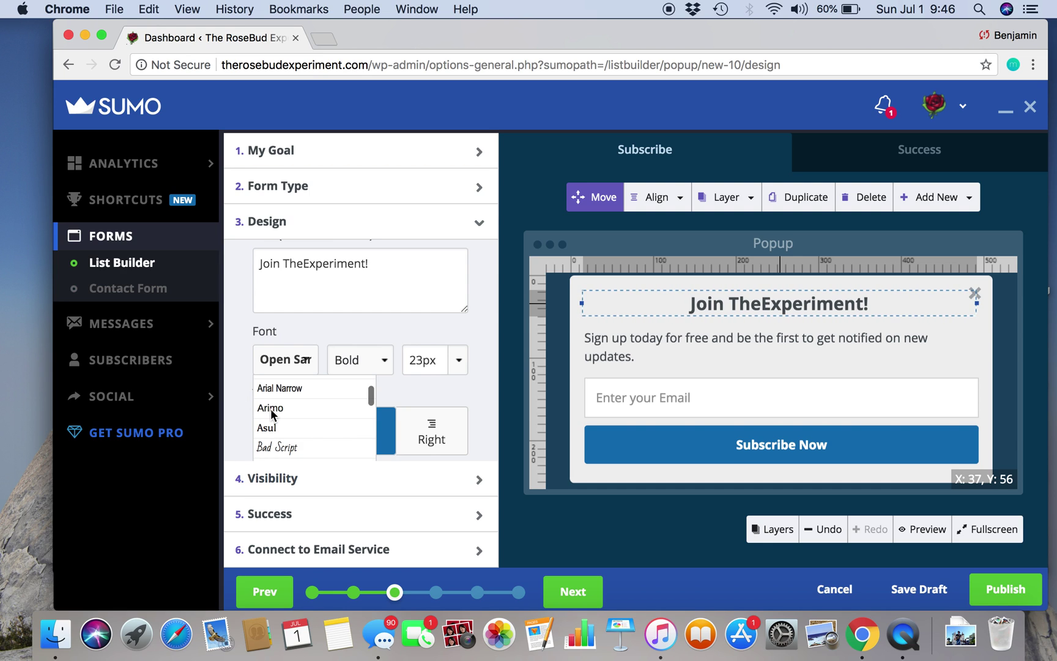
{"action": "scroll", "coordinate": [269, 416], "scroll_direction": "down", "scroll_amount": 5}
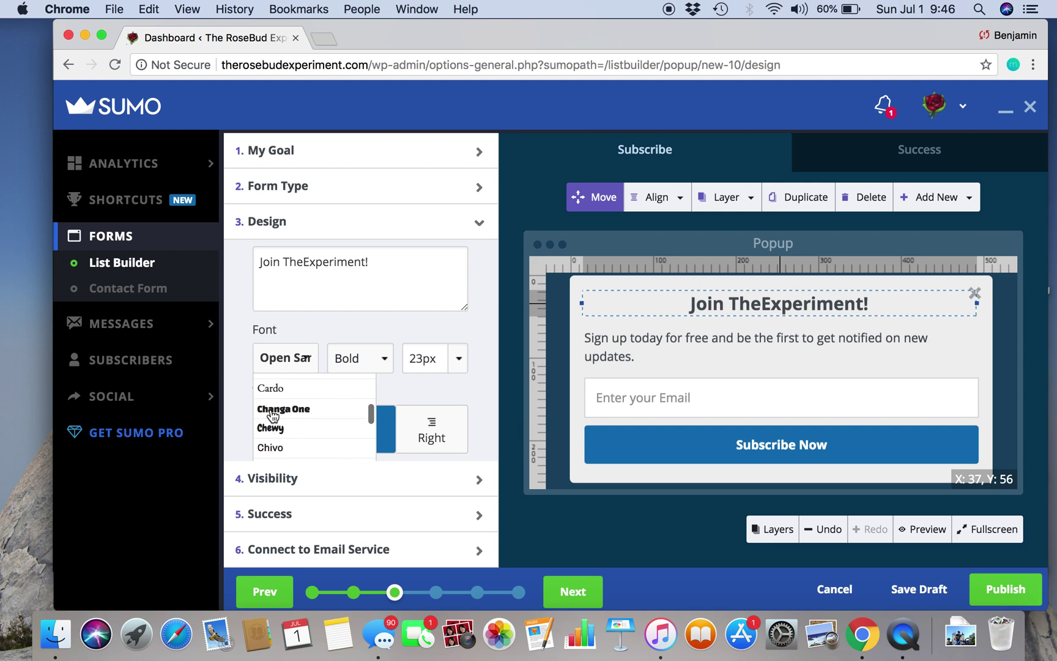
{"action": "scroll", "coordinate": [273, 416], "scroll_direction": "down", "scroll_amount": 20}
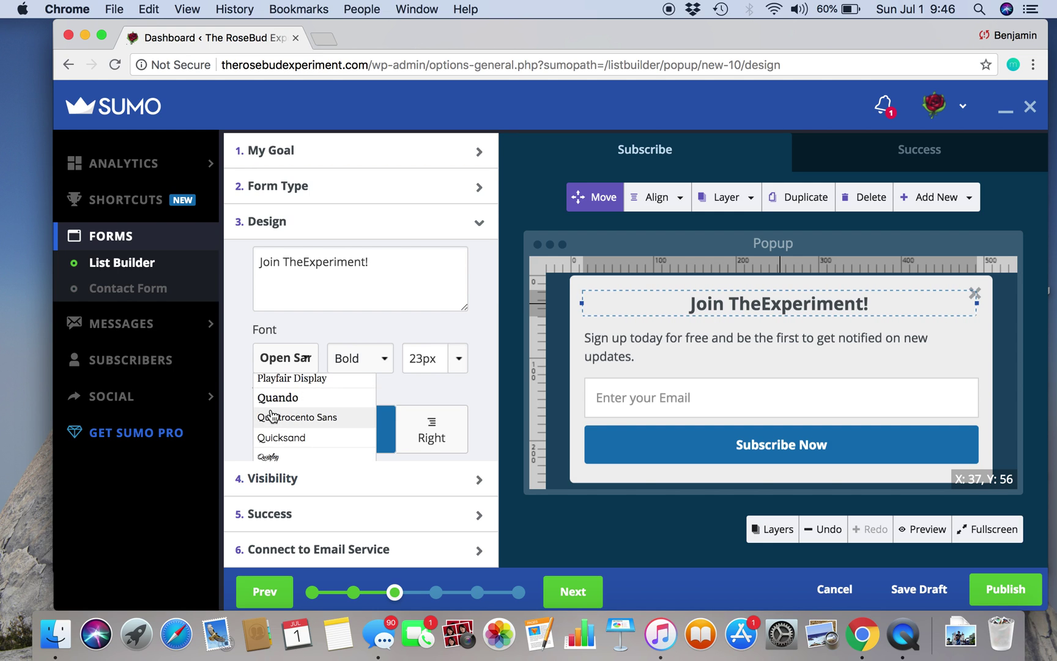
{"action": "scroll", "coordinate": [277, 440], "scroll_direction": "down", "scroll_amount": 1}
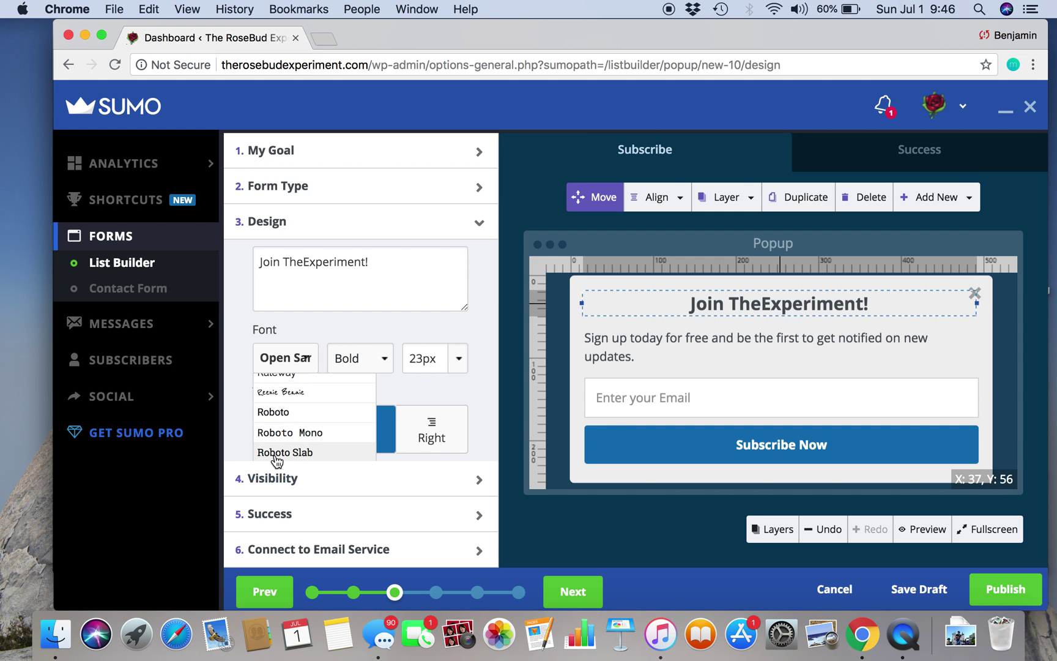
{"action": "left_click", "coordinate": [402, 373]}
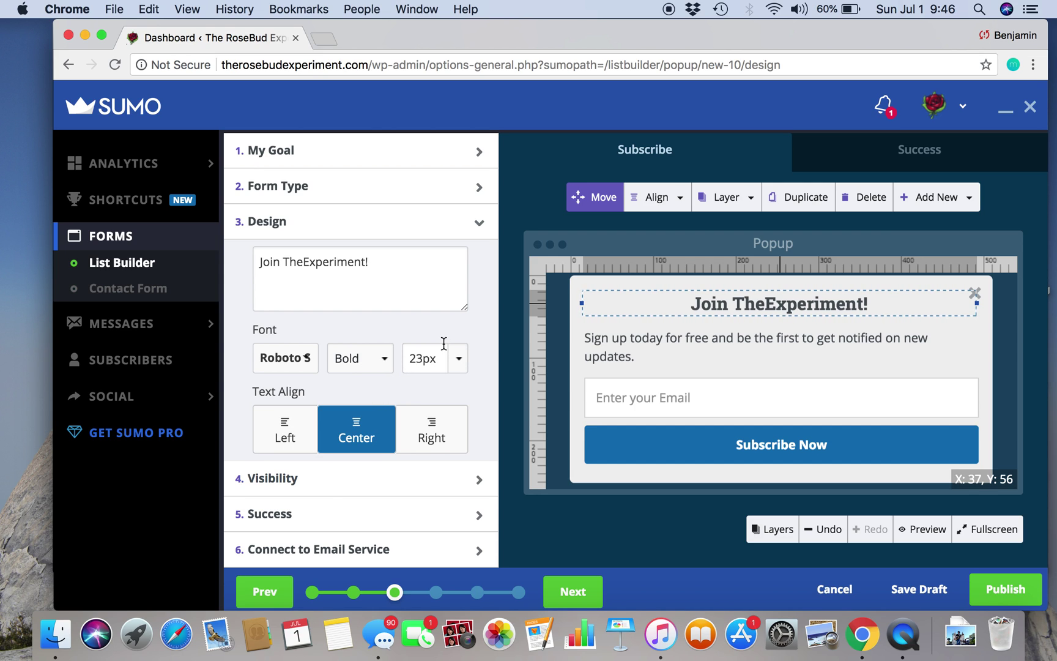
Colour the headline text red (D0021B).
{"action": "scroll", "coordinate": [485, 333], "scroll_direction": "down", "scroll_amount": 8}
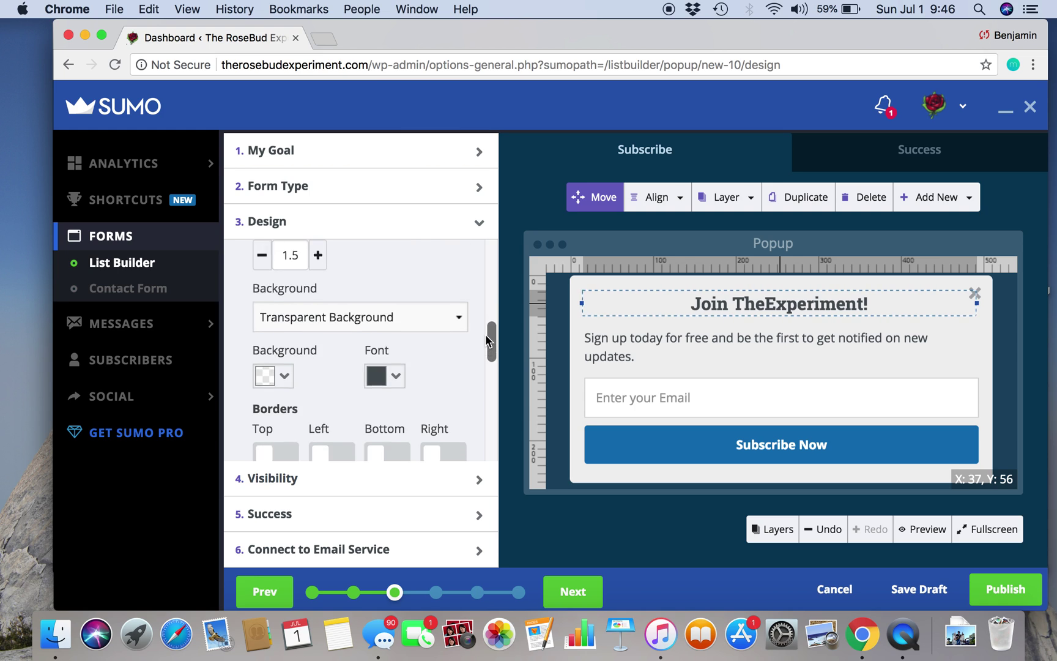
{"action": "left_click", "coordinate": [396, 361]}
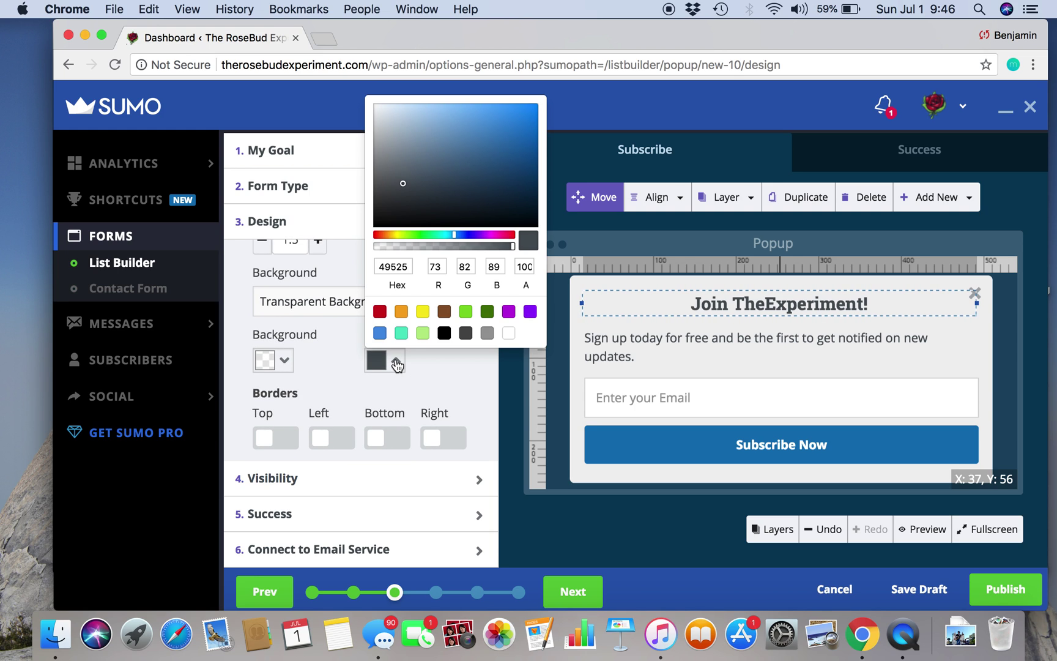
{"action": "left_click", "coordinate": [380, 313]}
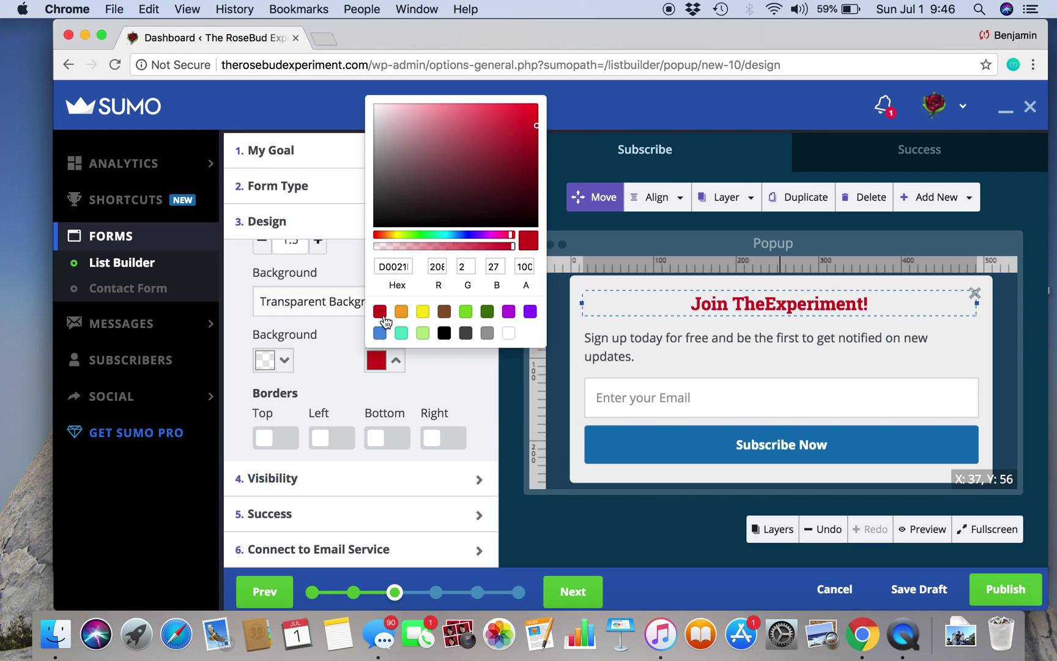
{"action": "left_click", "coordinate": [463, 384]}
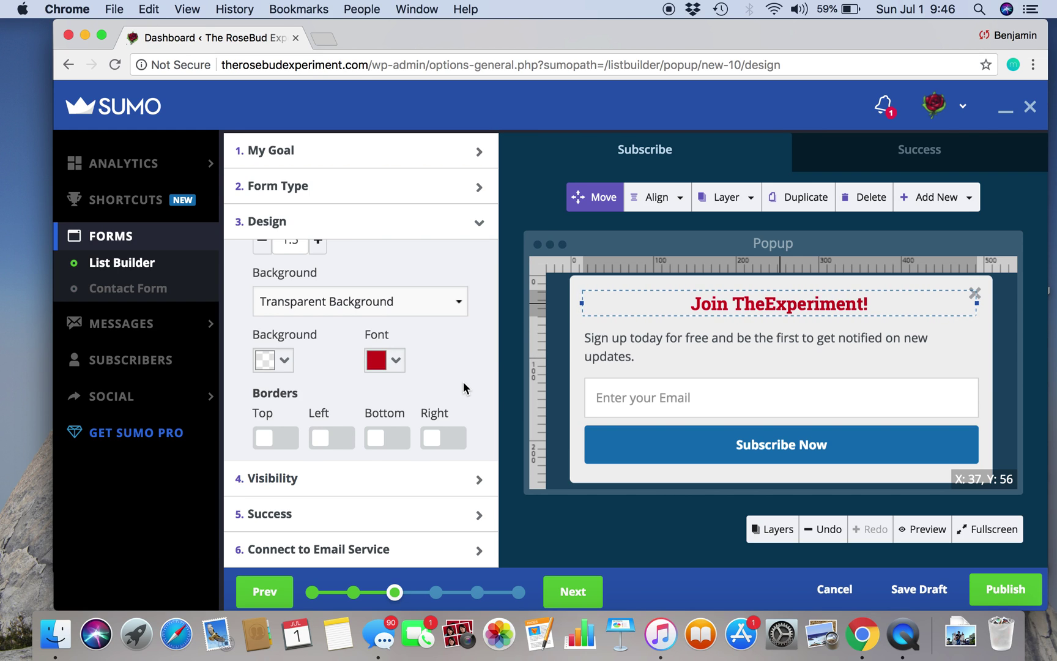
{"action": "scroll", "coordinate": [463, 387], "scroll_direction": "down", "scroll_amount": 5}
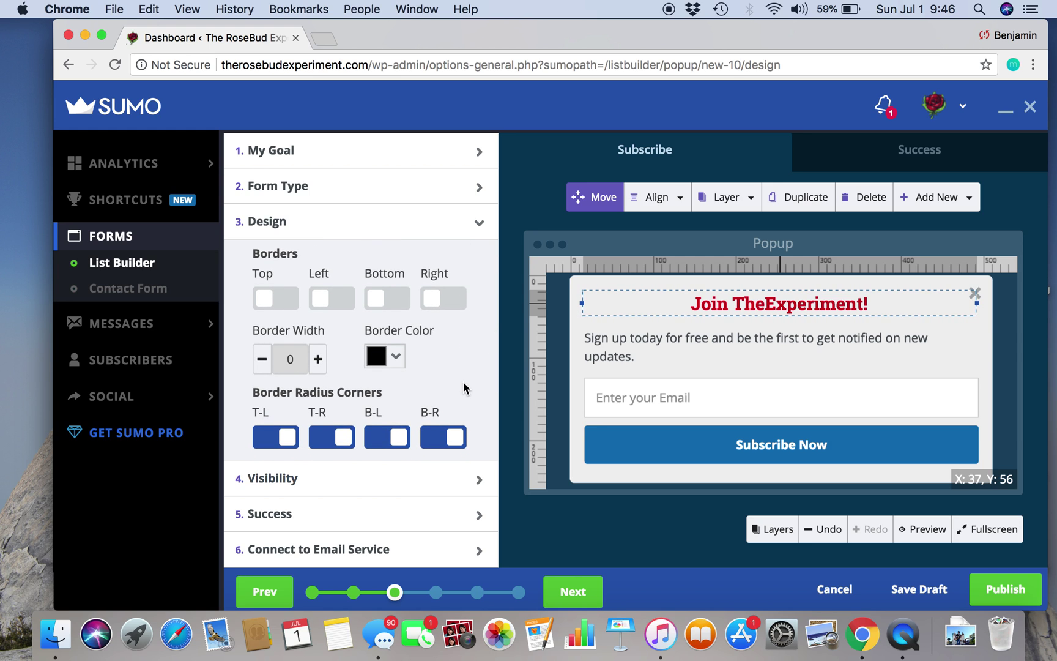
{"action": "scroll", "coordinate": [463, 386], "scroll_direction": "down", "scroll_amount": 3}
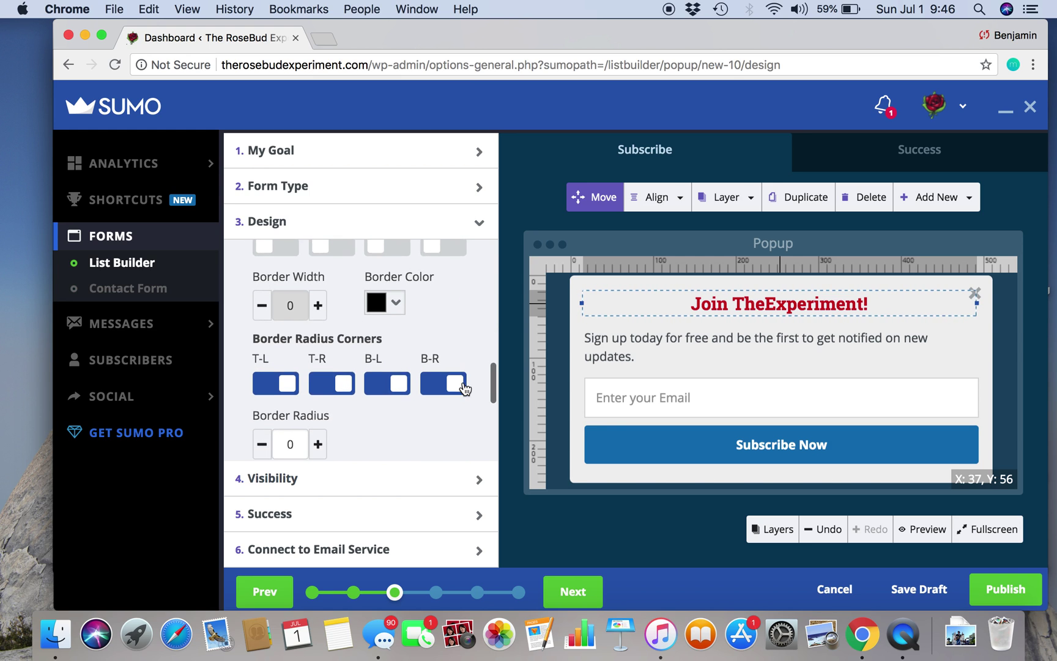
End the subtitle with 'hear what's happening at The RoseBud Experiment'.
{"action": "left_click", "coordinate": [653, 344]}
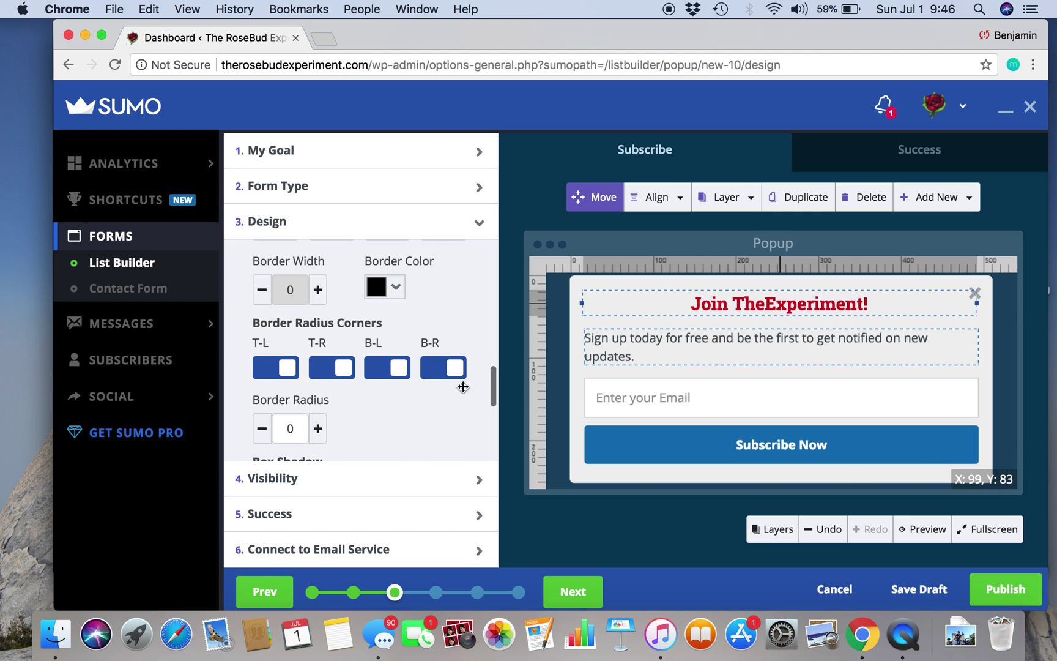
{"action": "scroll", "coordinate": [380, 408], "scroll_direction": "down", "scroll_amount": 2}
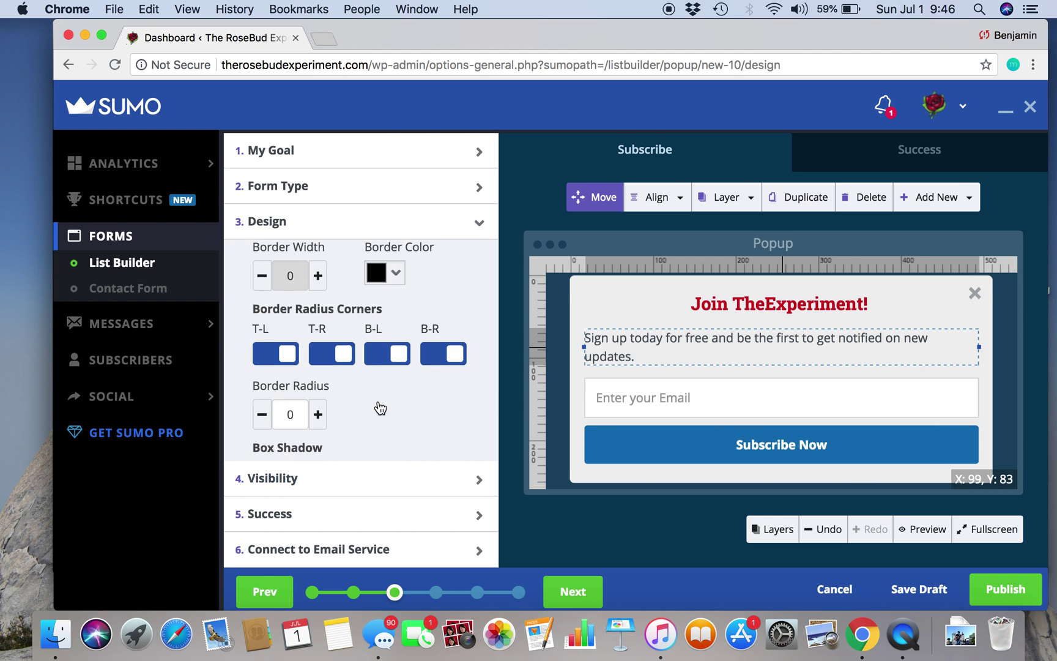
{"action": "scroll", "coordinate": [378, 401], "scroll_direction": "up", "scroll_amount": 10}
{"action": "scroll", "coordinate": [378, 404], "scroll_direction": "up", "scroll_amount": 5}
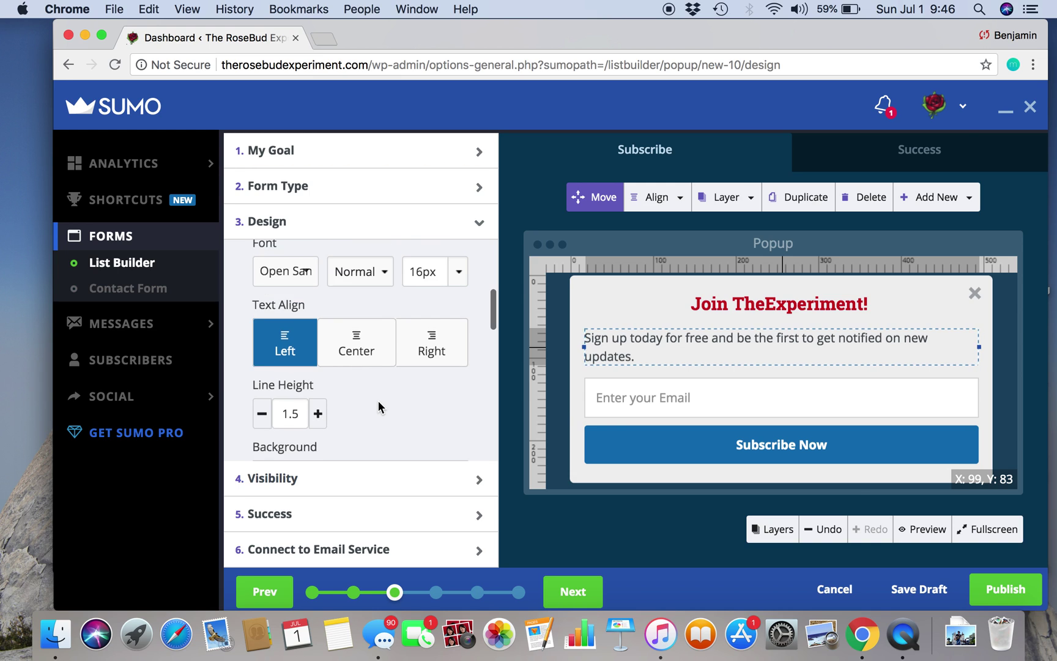
{"action": "left_click_drag", "start_coordinate": [455, 342], "coordinate": [405, 325]}
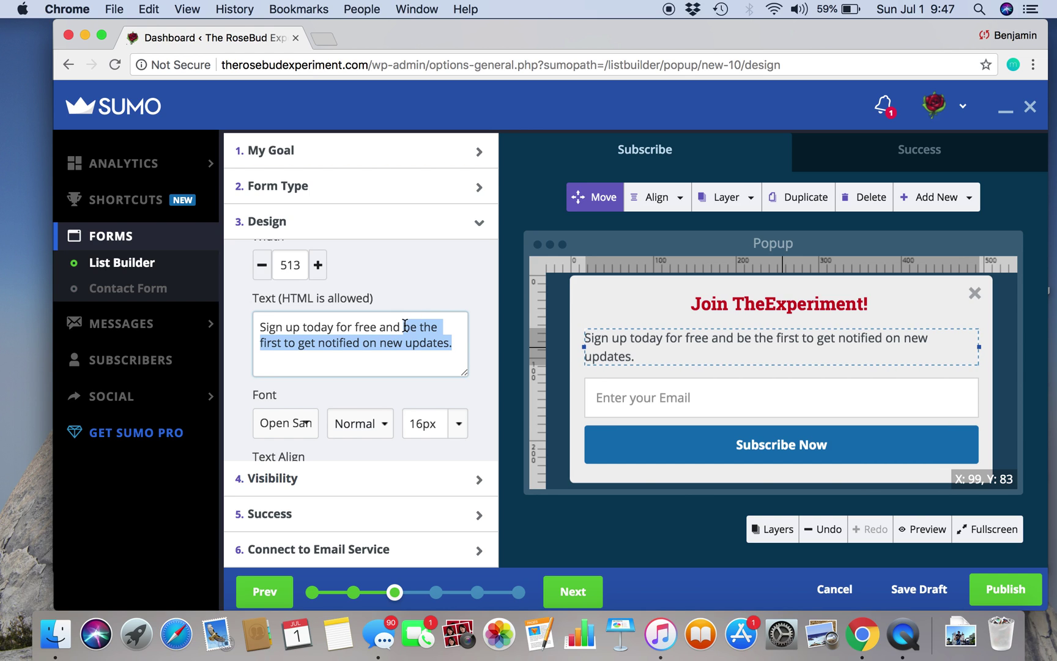
{"action": "key", "text": "BackSpace"}
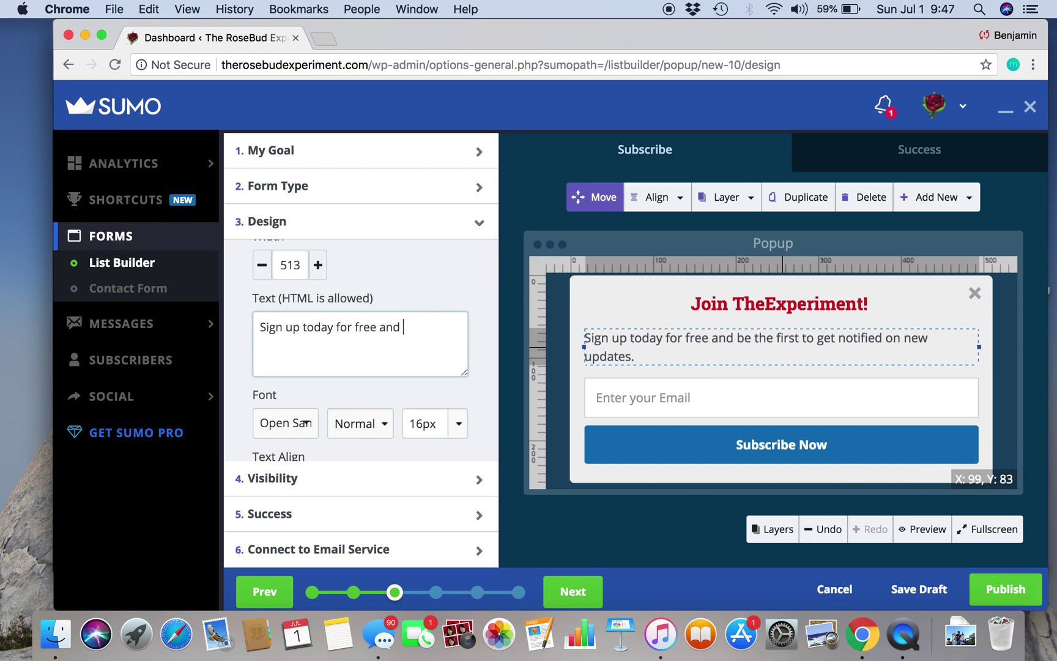
{"action": "type", "text": "hear what "}
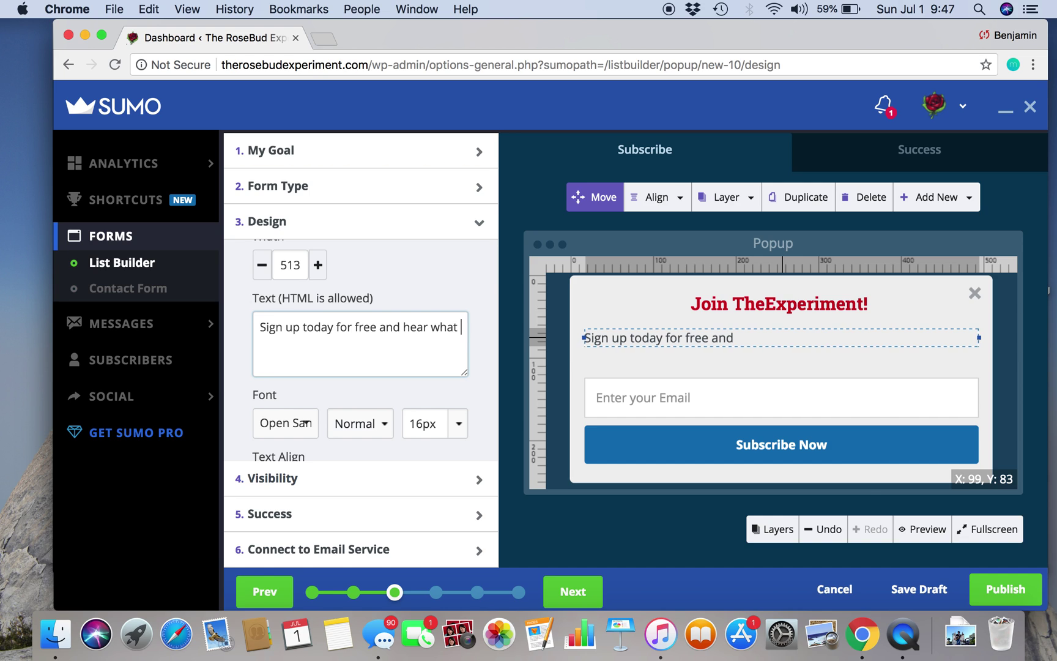
{"action": "type", "text": "'s ha"}
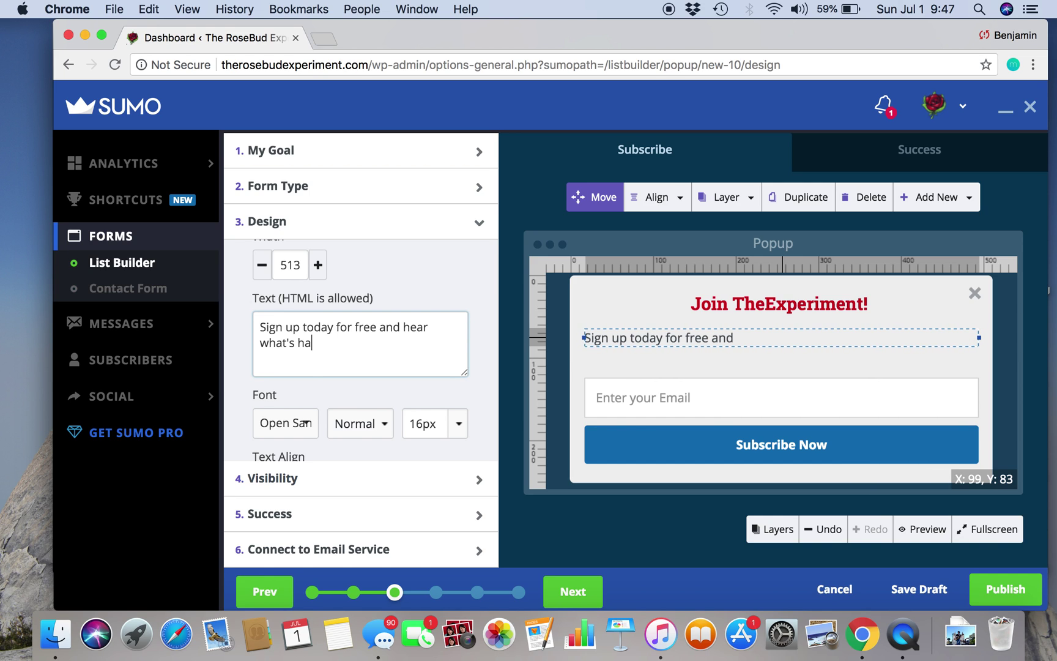
{"action": "type", "text": "ppening"}
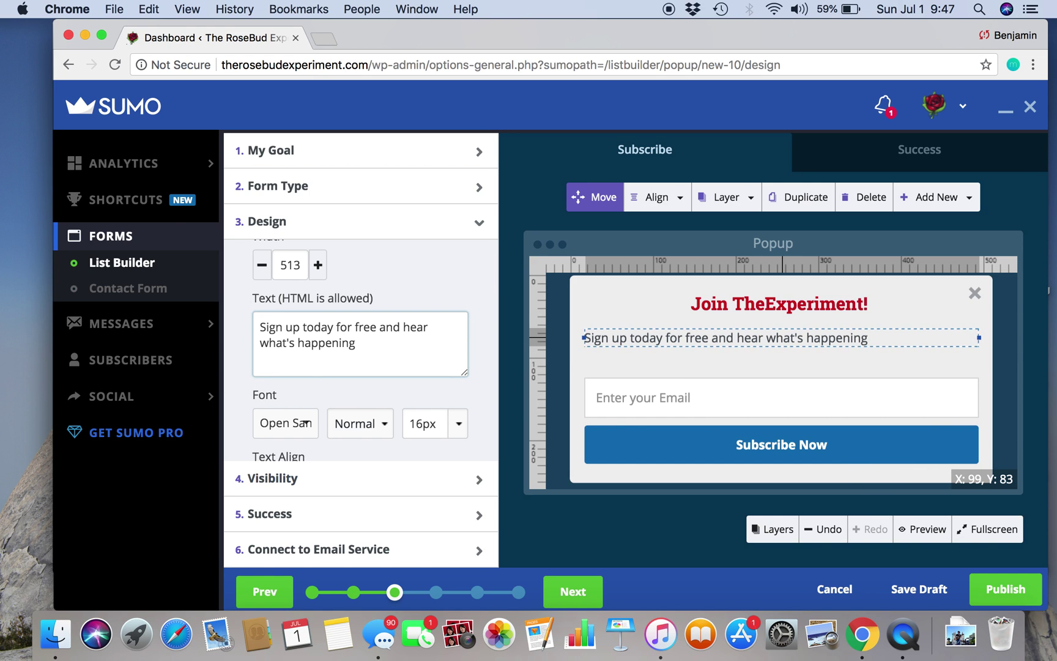
{"action": "type", "text": " at The RoseBud Experiment."}
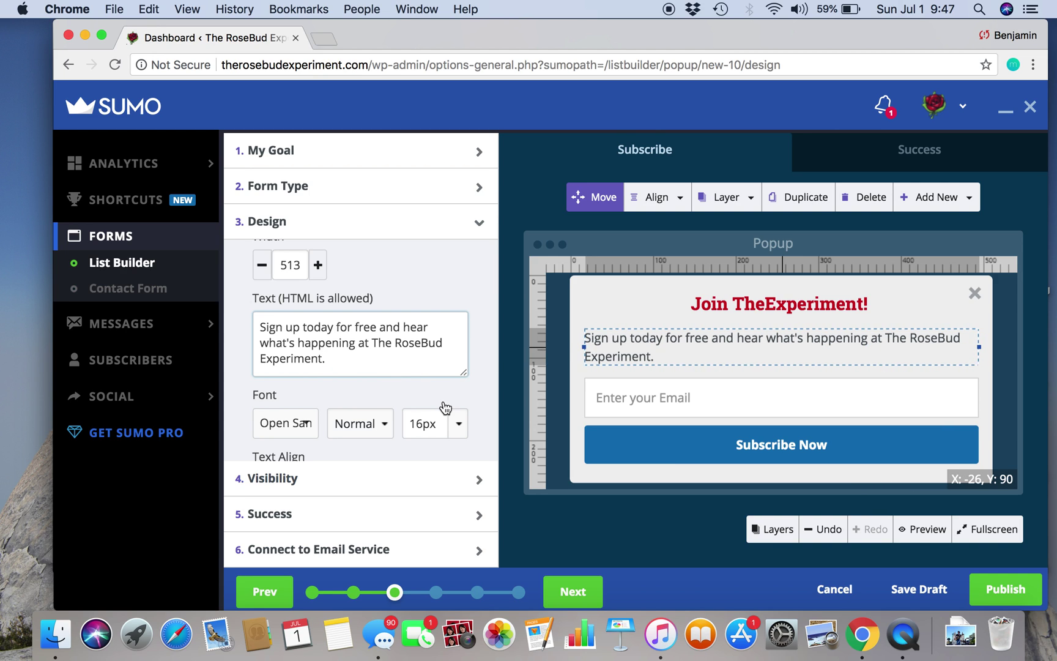
Set the subtitle font to Roboto Slab.
{"action": "scroll", "coordinate": [465, 374], "scroll_direction": "down", "scroll_amount": 1}
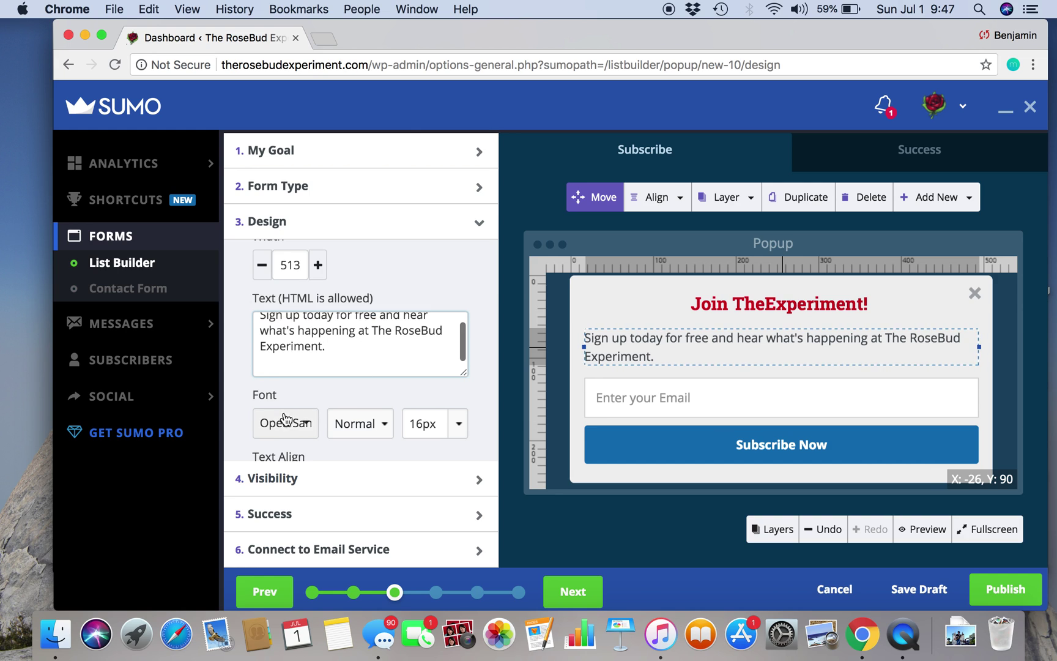
{"action": "left_click", "coordinate": [306, 437]}
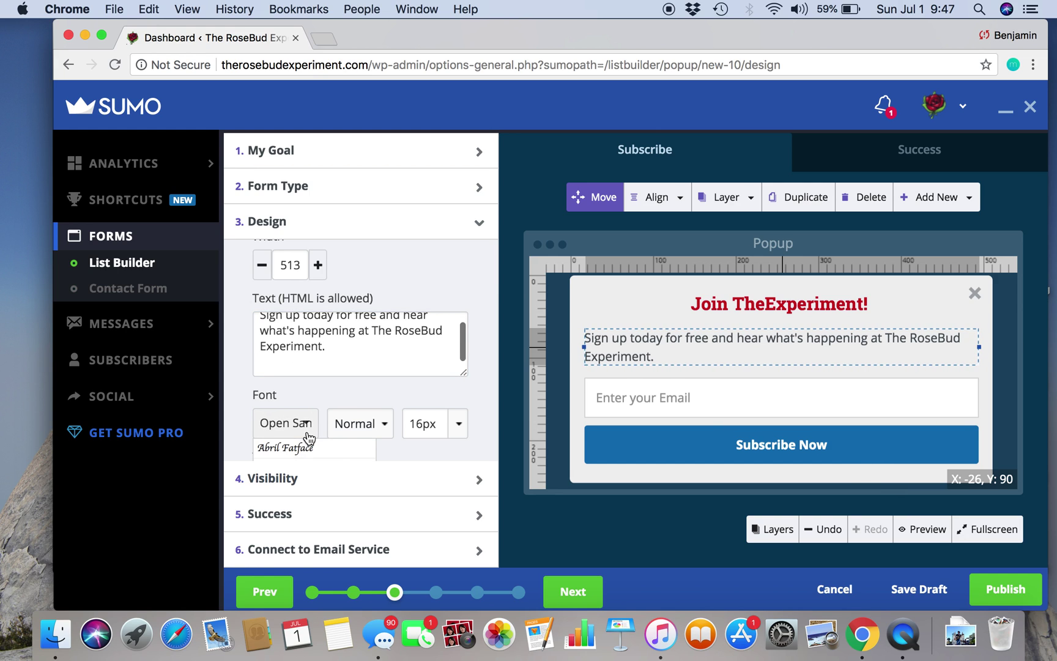
{"action": "scroll", "coordinate": [279, 453], "scroll_direction": "down", "scroll_amount": 2}
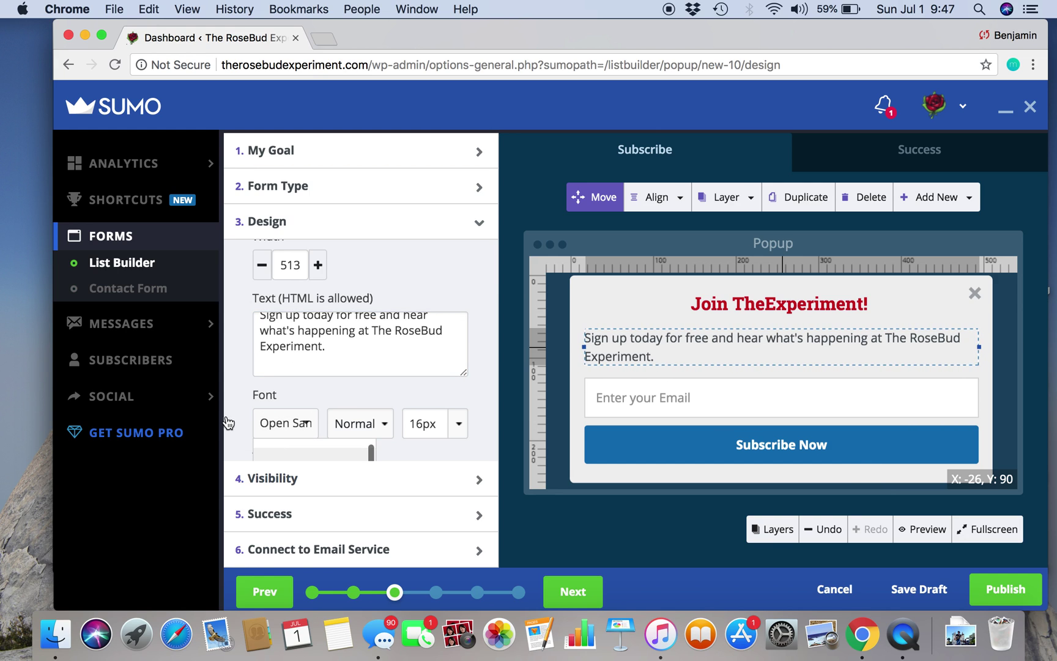
{"action": "scroll", "coordinate": [231, 420], "scroll_direction": "down", "scroll_amount": 4}
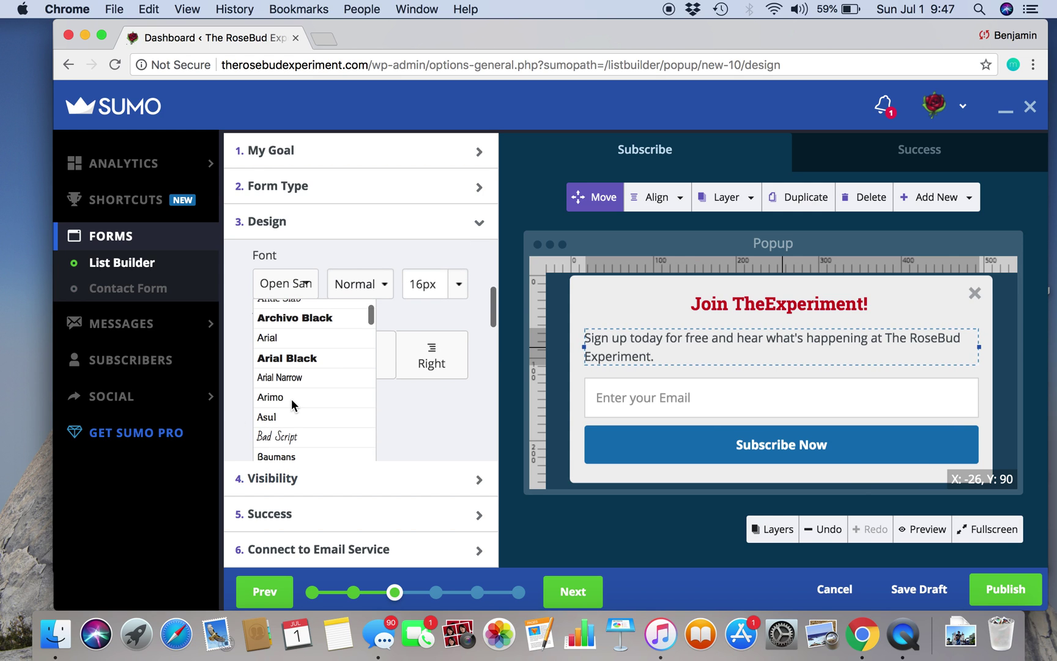
{"action": "scroll", "coordinate": [292, 404], "scroll_direction": "down", "scroll_amount": 3}
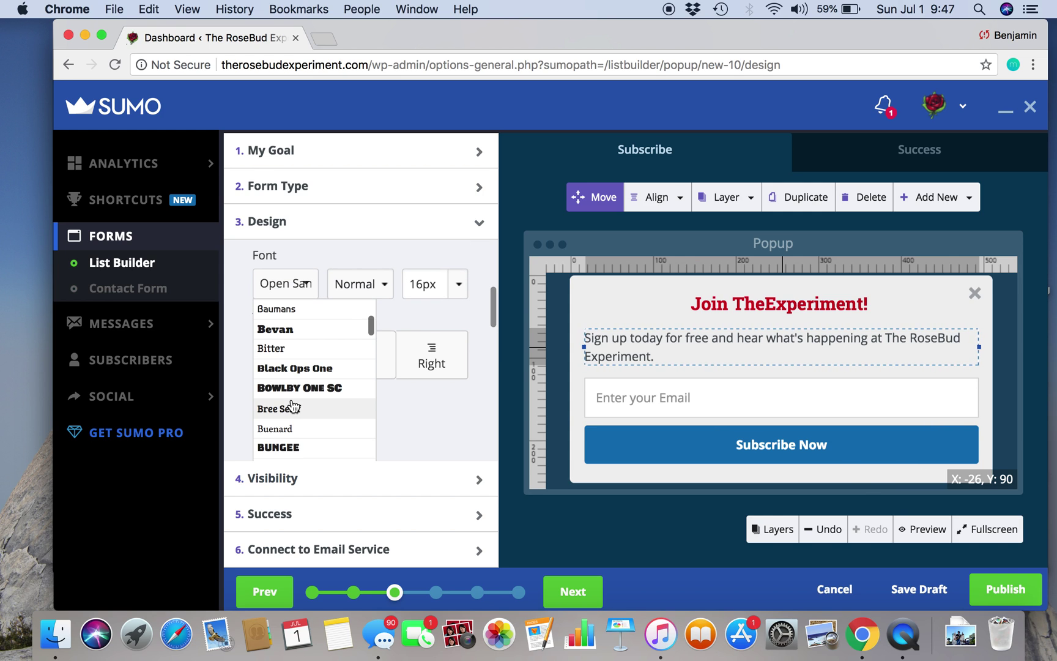
{"action": "scroll", "coordinate": [291, 404], "scroll_direction": "down", "scroll_amount": 20}
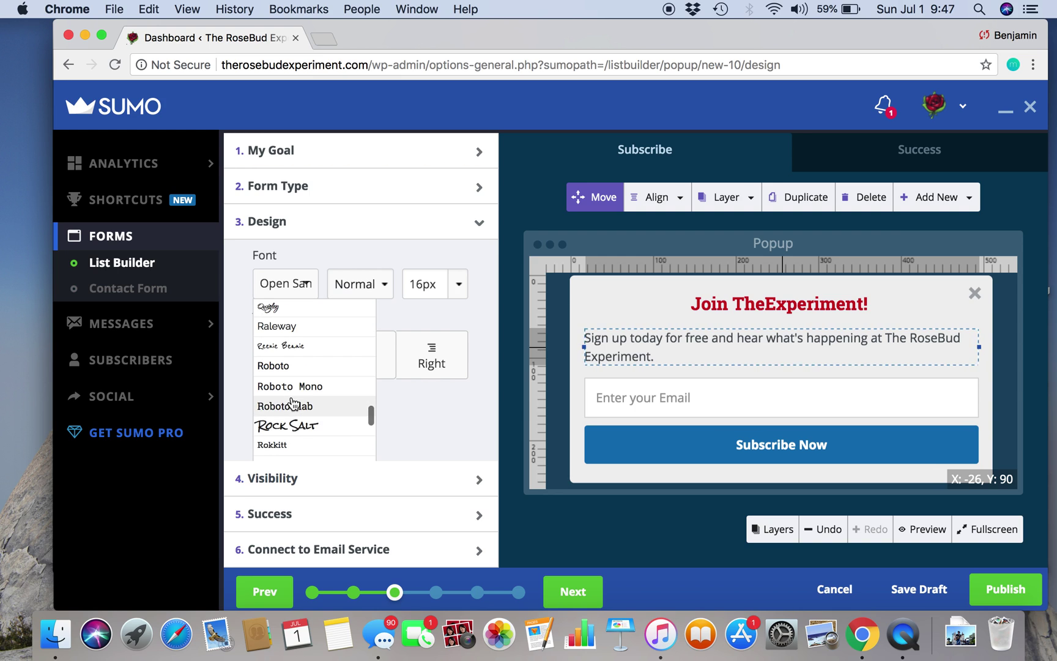
{"action": "left_click", "coordinate": [356, 400]}
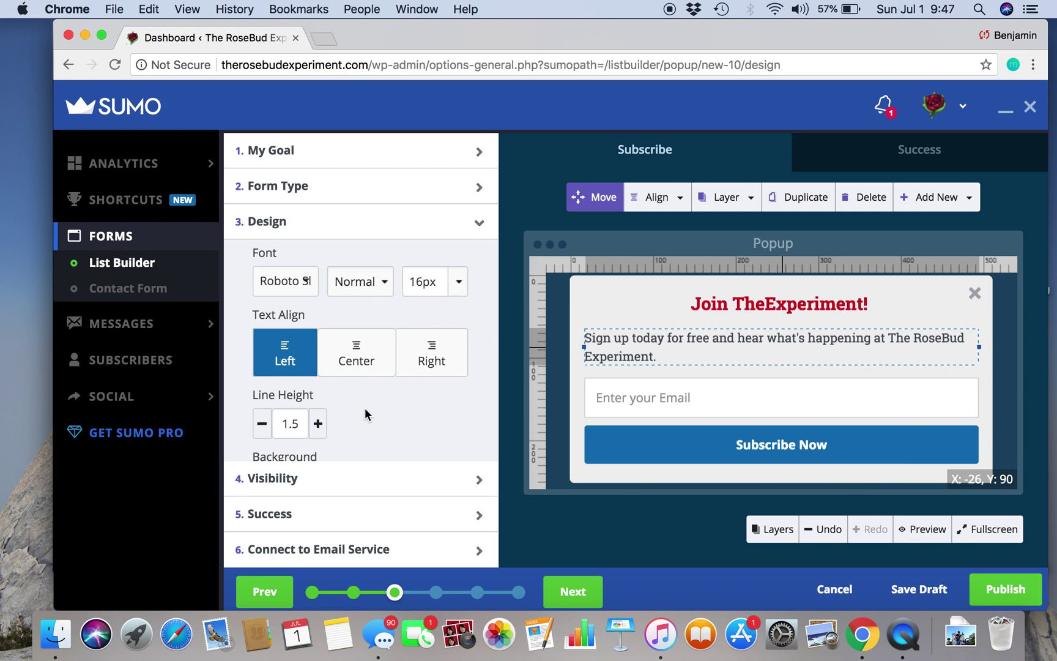
{"action": "scroll", "coordinate": [364, 408], "scroll_direction": "down", "scroll_amount": 3}
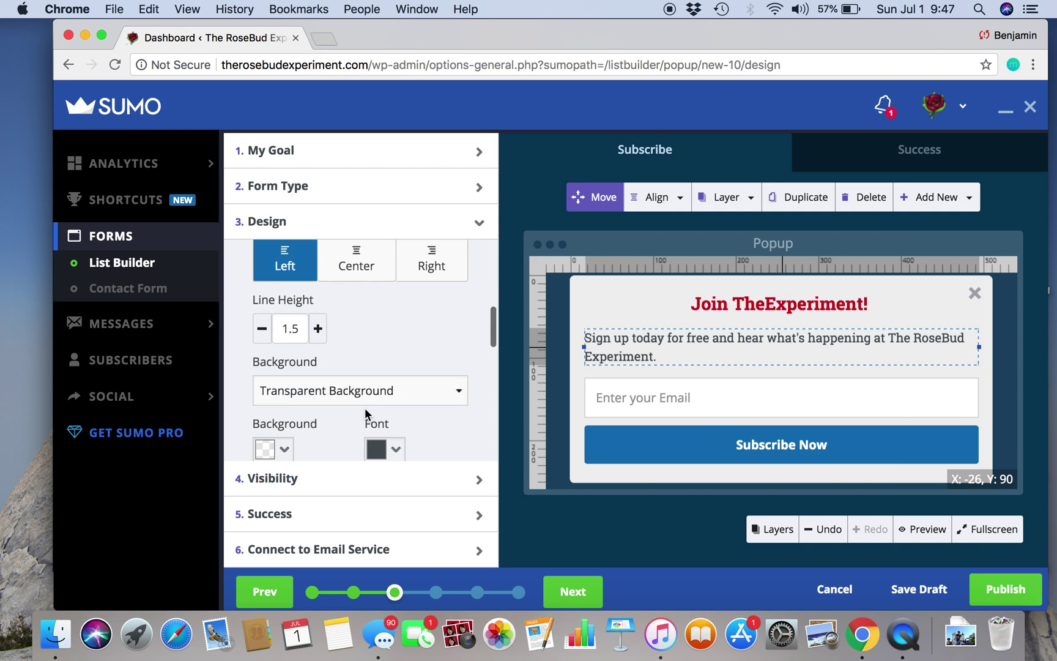
Change the email field's placeholder to 'Electronic Mail Name Here'.
{"action": "left_click", "coordinate": [683, 401]}
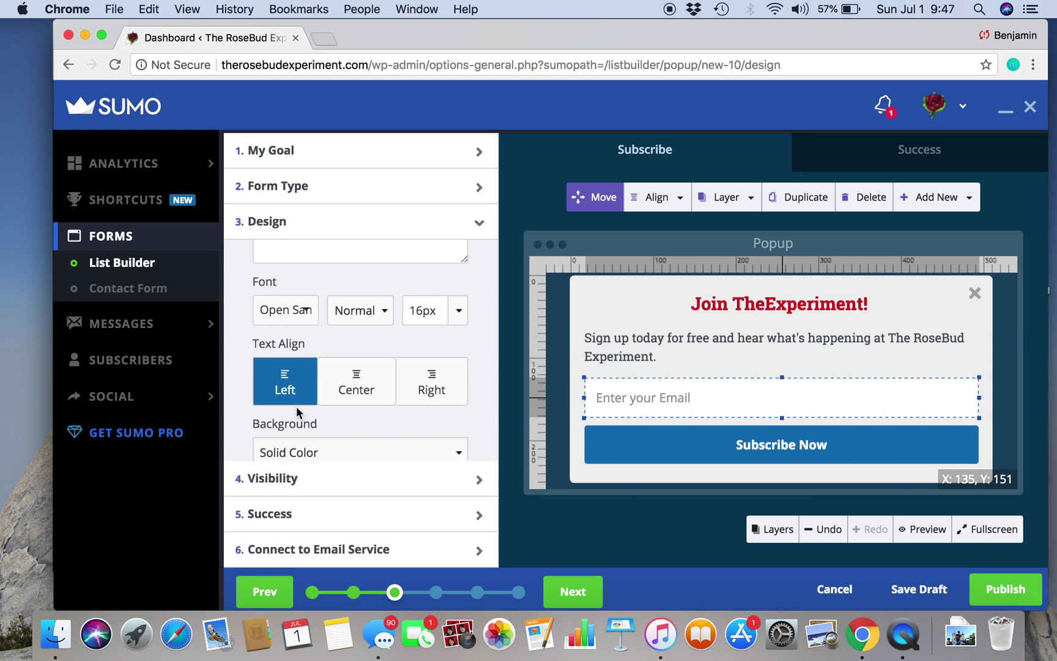
{"action": "scroll", "coordinate": [241, 403], "scroll_direction": "down", "scroll_amount": 2}
{"action": "scroll", "coordinate": [240, 404], "scroll_direction": "down", "scroll_amount": 1}
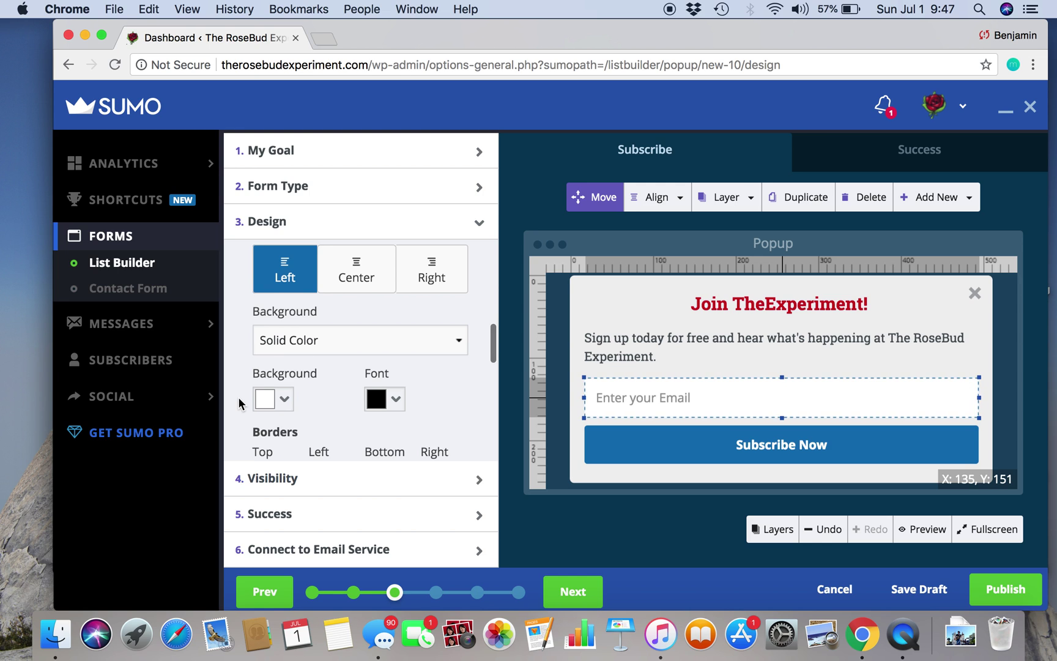
{"action": "scroll", "coordinate": [240, 404], "scroll_direction": "down", "scroll_amount": 10}
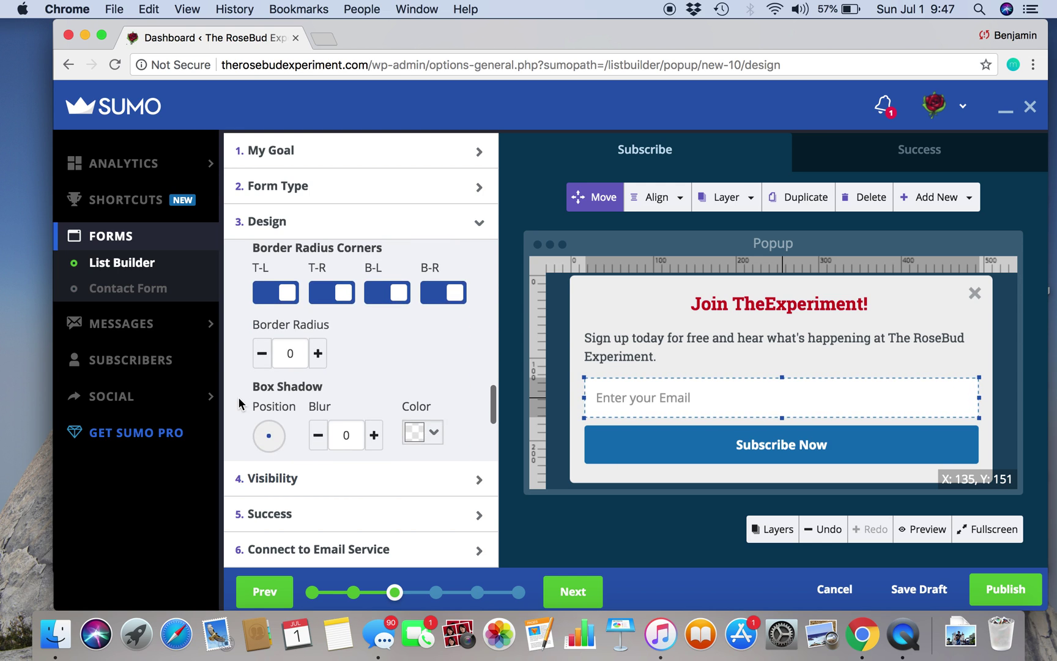
{"action": "scroll", "coordinate": [245, 410], "scroll_direction": "up", "scroll_amount": 10}
{"action": "scroll", "coordinate": [343, 336], "scroll_direction": "up", "scroll_amount": 3}
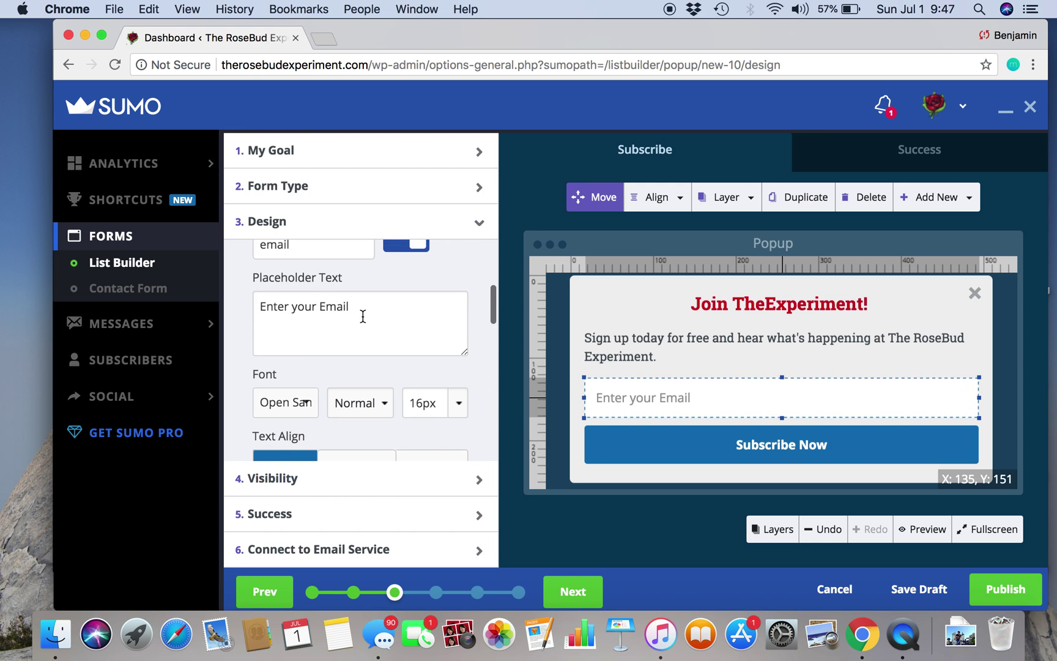
{"action": "left_click_drag", "start_coordinate": [363, 317], "coordinate": [248, 304]}
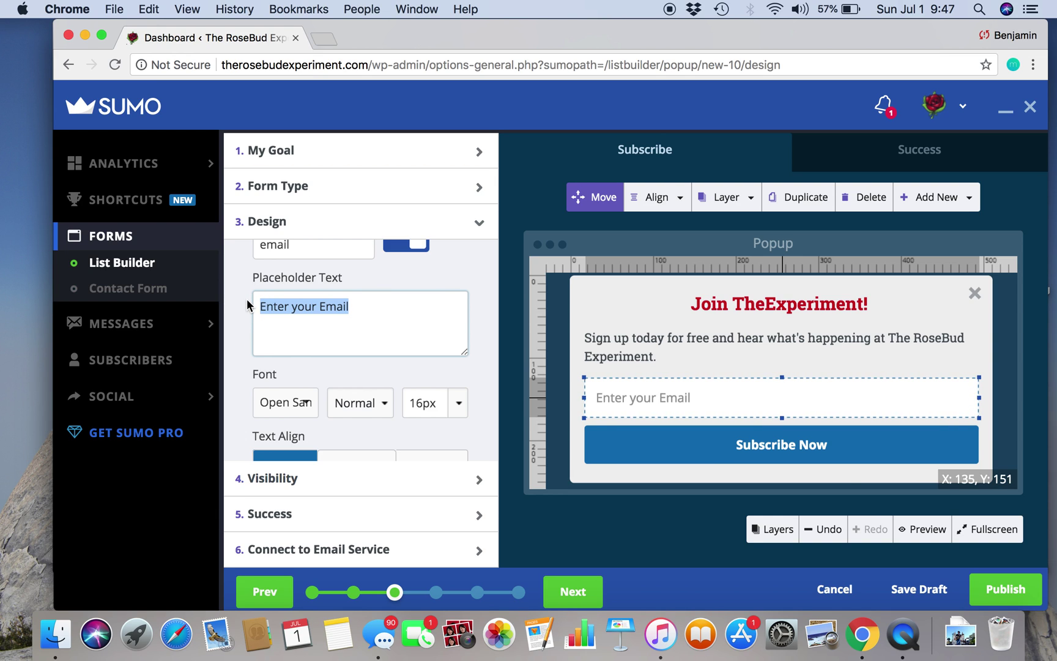
{"action": "type", "text": "Elec"}
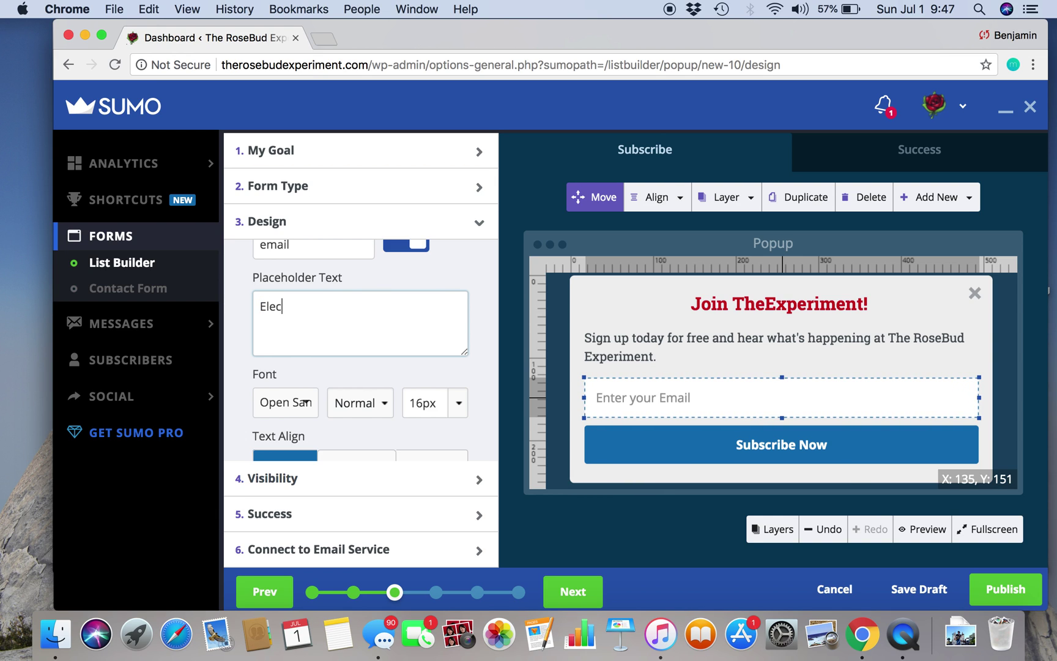
{"action": "type", "text": "t"}
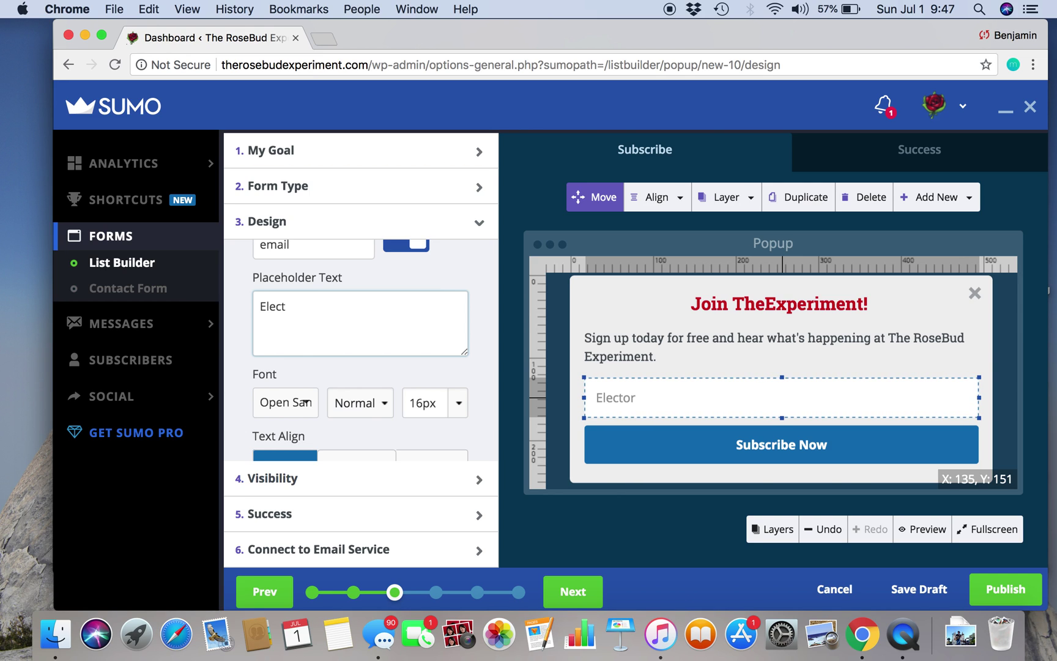
{"action": "type", "text": "orinicM"}
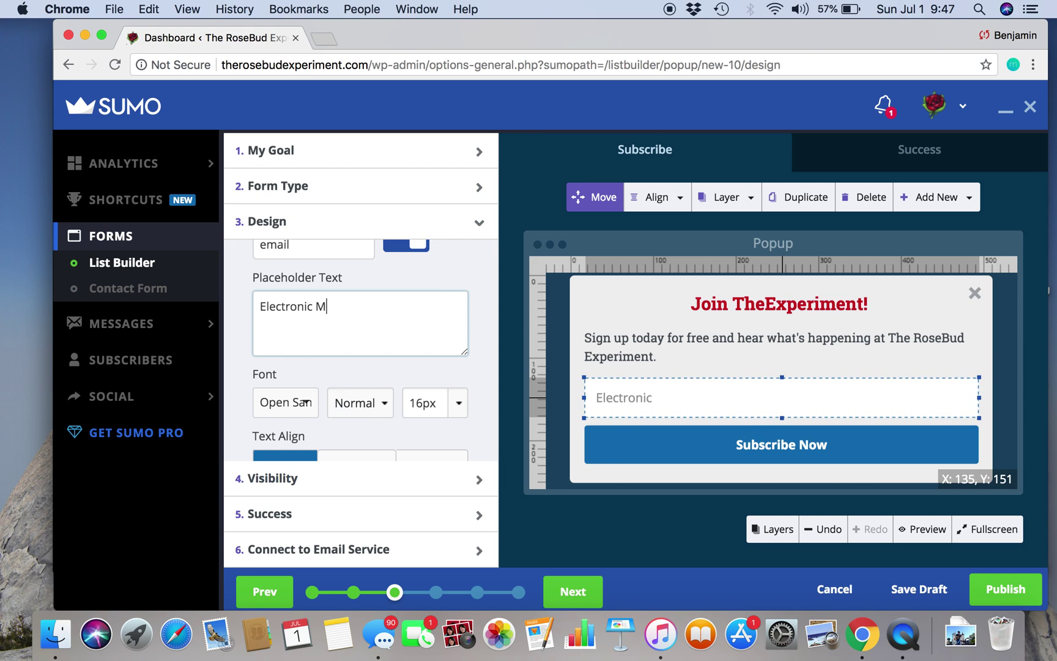
{"action": "type", "text": "ail Name Here"}
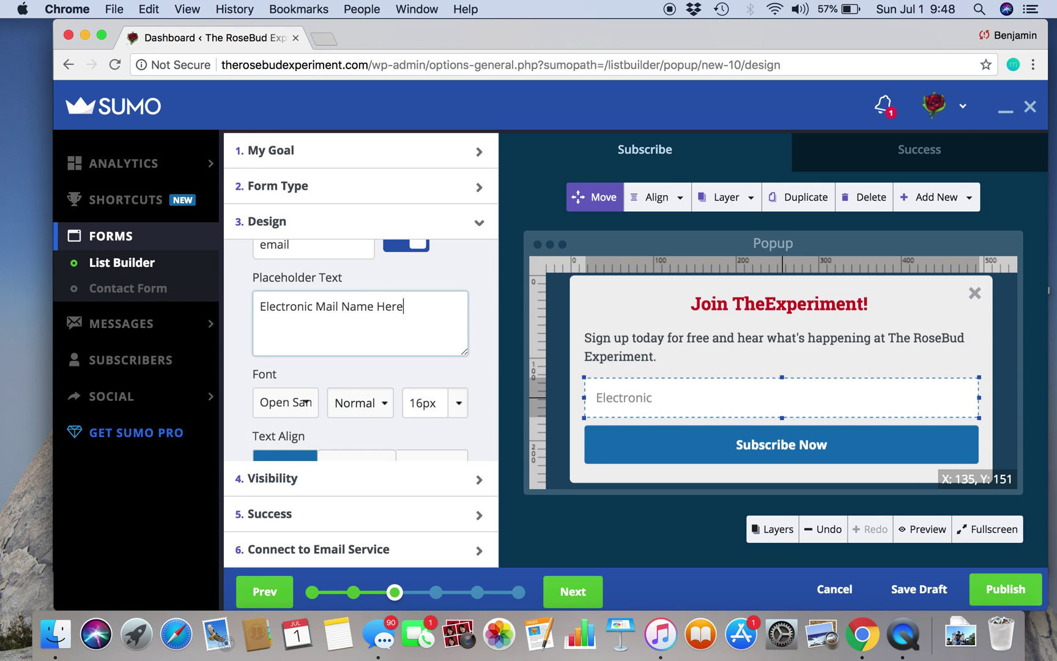
Set the email field's font to Roboto Slab.
{"action": "left_click", "coordinate": [311, 413]}
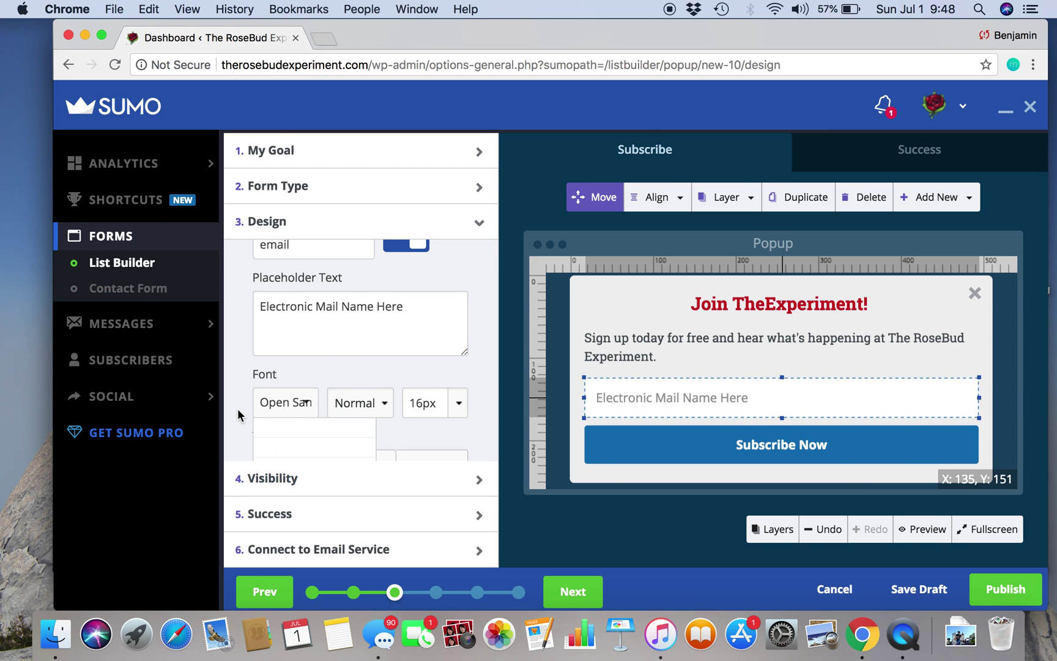
{"action": "scroll", "coordinate": [308, 442], "scroll_direction": "down", "scroll_amount": 3}
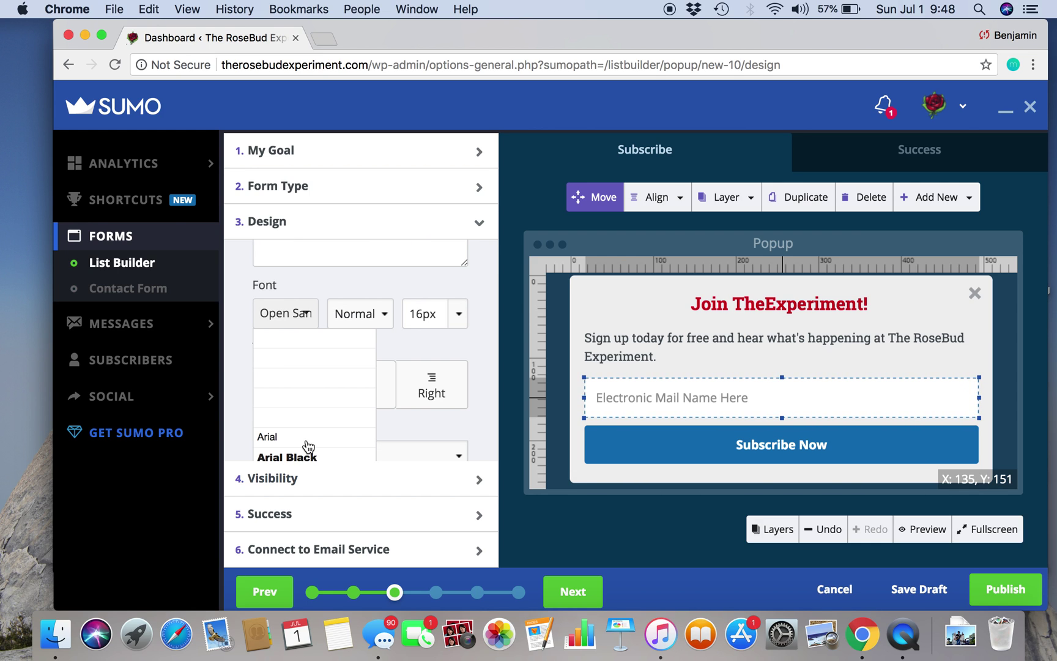
{"action": "scroll", "coordinate": [308, 445], "scroll_direction": "down", "scroll_amount": 5}
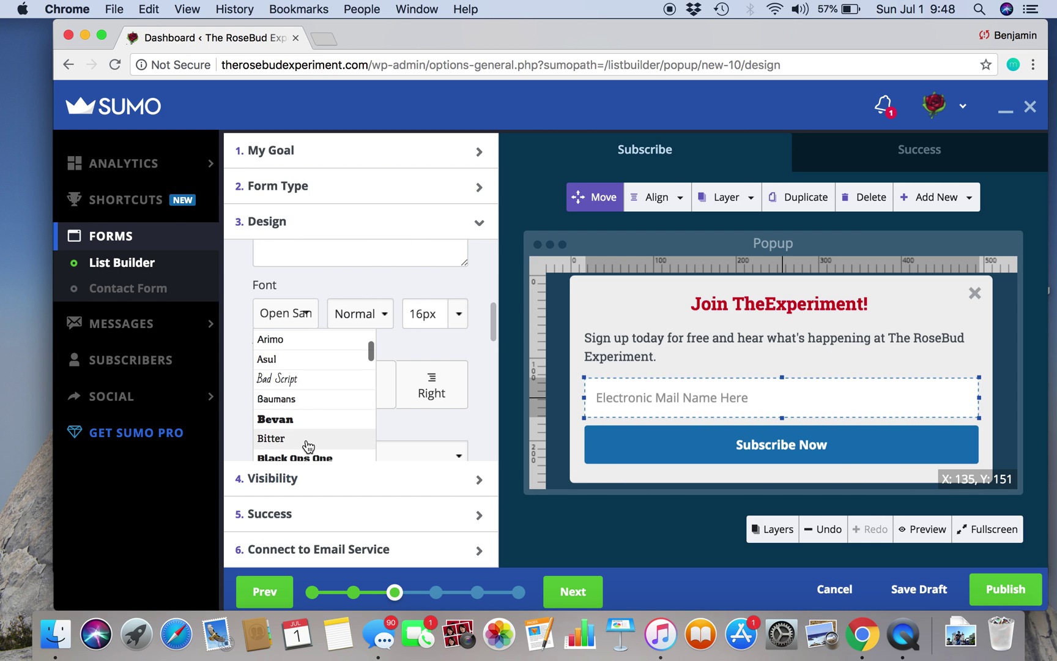
{"action": "scroll", "coordinate": [308, 445], "scroll_direction": "down", "scroll_amount": 10}
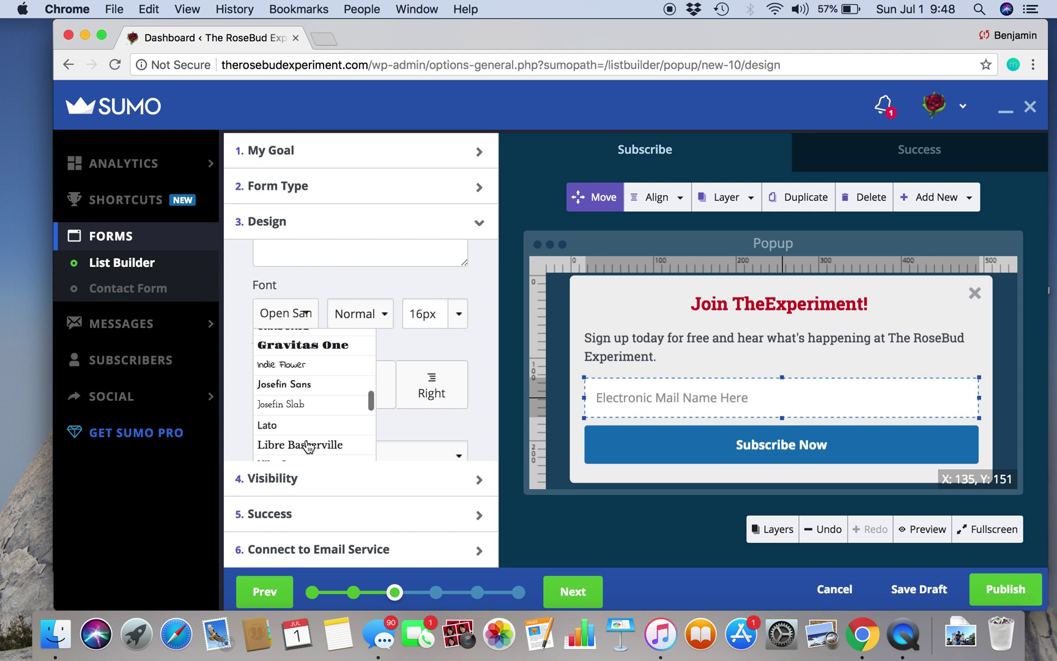
{"action": "scroll", "coordinate": [308, 446], "scroll_direction": "down", "scroll_amount": 15}
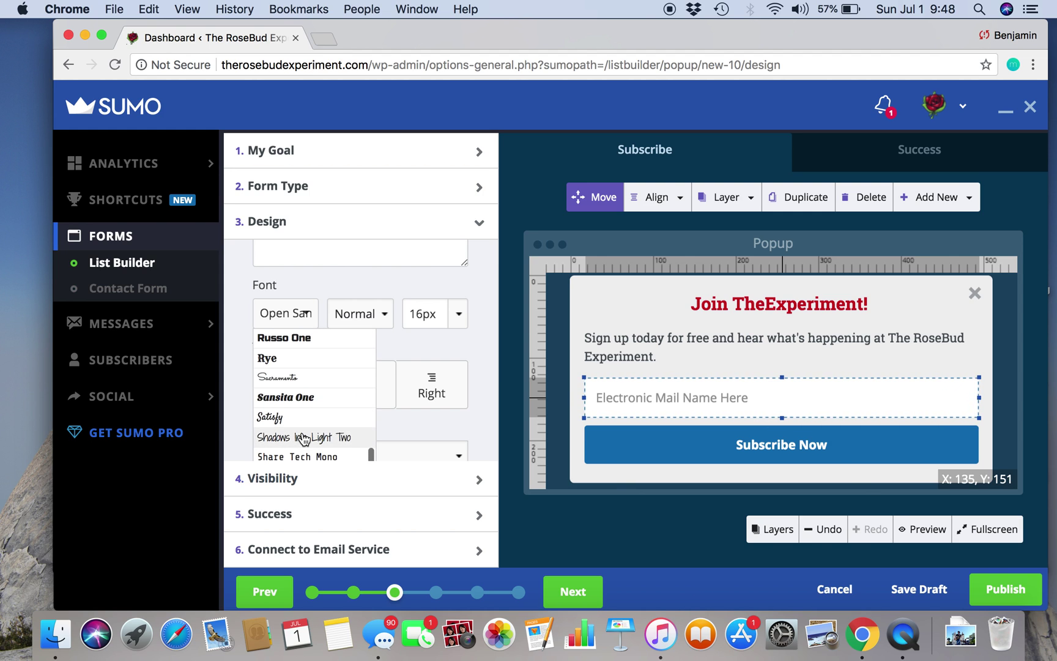
{"action": "scroll", "coordinate": [304, 439], "scroll_direction": "up", "scroll_amount": 3}
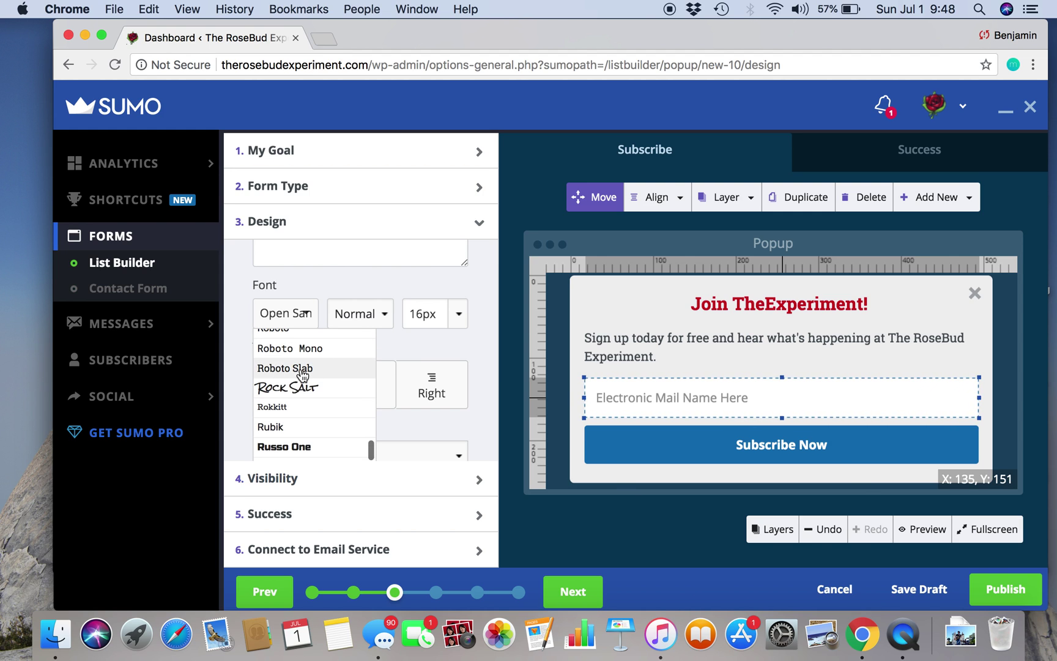
{"action": "left_click", "coordinate": [303, 369]}
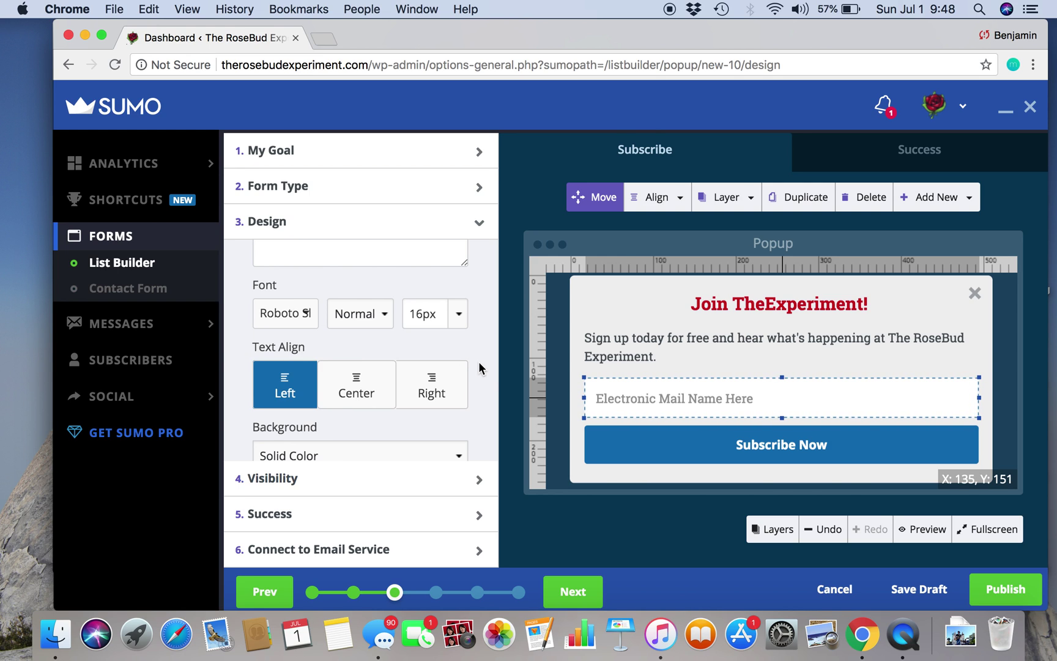
Relabel the Subscribe Now button 'Become A Member'.
{"action": "left_click", "coordinate": [646, 444]}
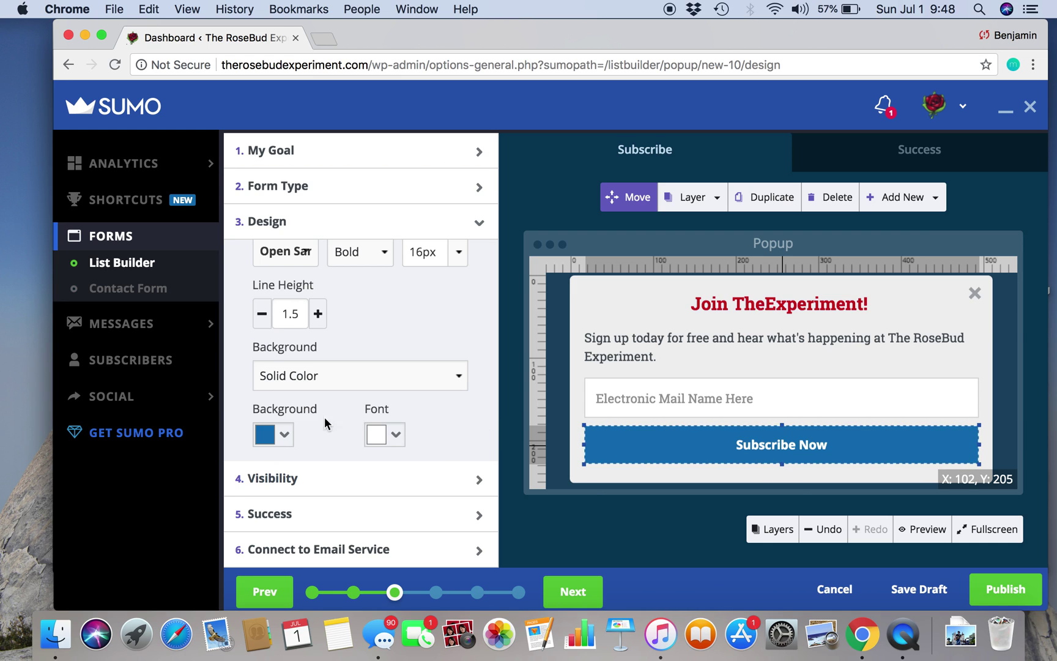
{"action": "scroll", "coordinate": [347, 312], "scroll_direction": "up", "scroll_amount": 5}
{"action": "scroll", "coordinate": [346, 317], "scroll_direction": "down", "scroll_amount": 1}
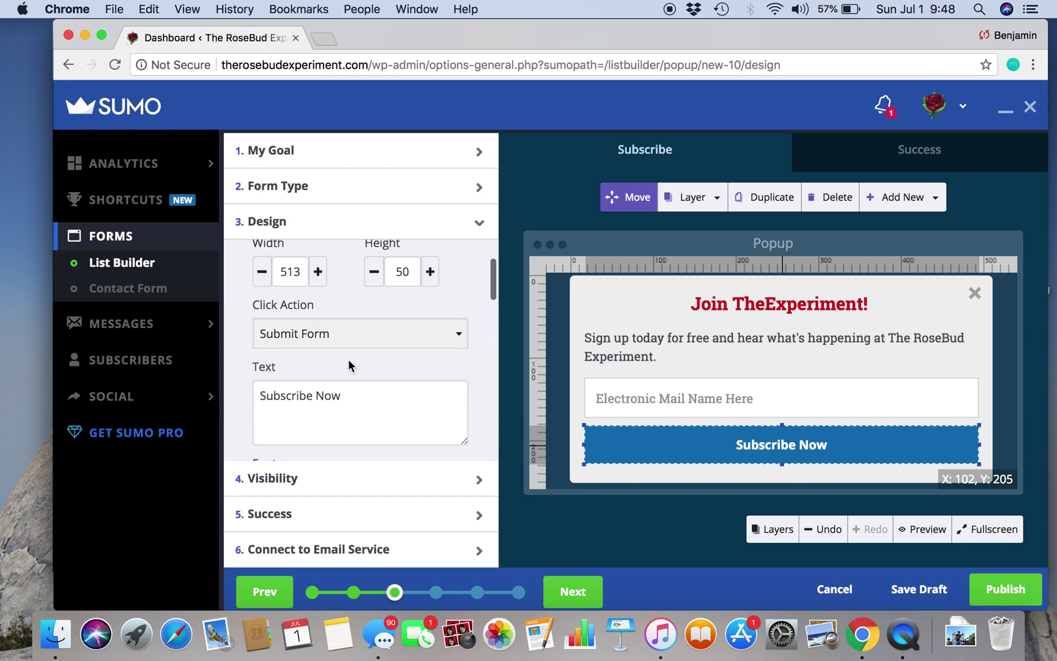
{"action": "left_click_drag", "start_coordinate": [341, 396], "coordinate": [215, 404]}
{"action": "type", "text": "Become a M"}
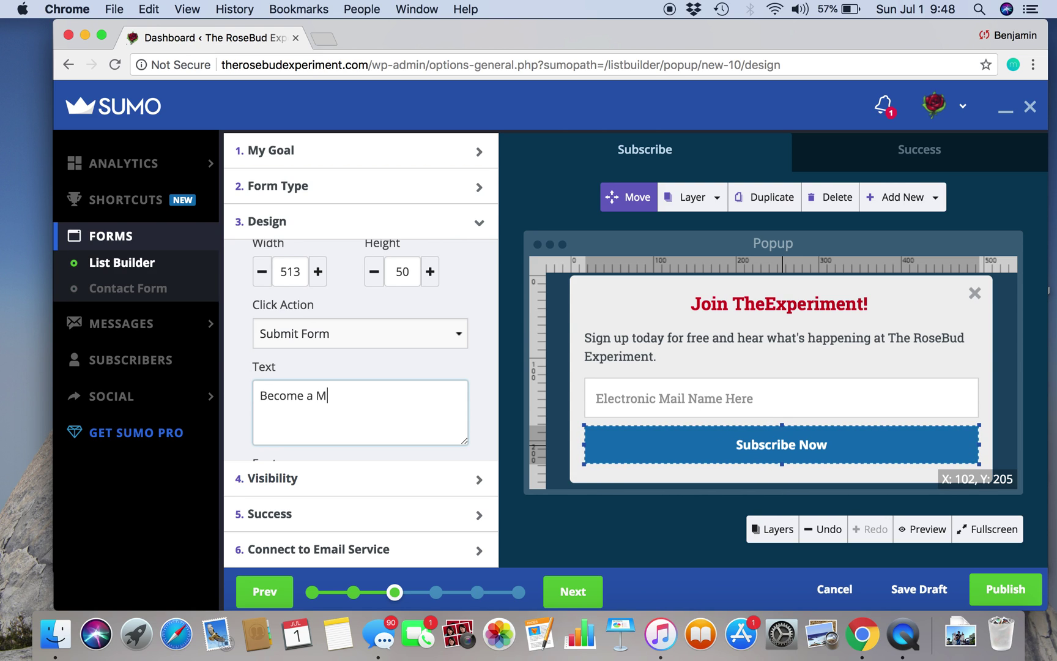
{"action": "key", "text": "BackSpace"}
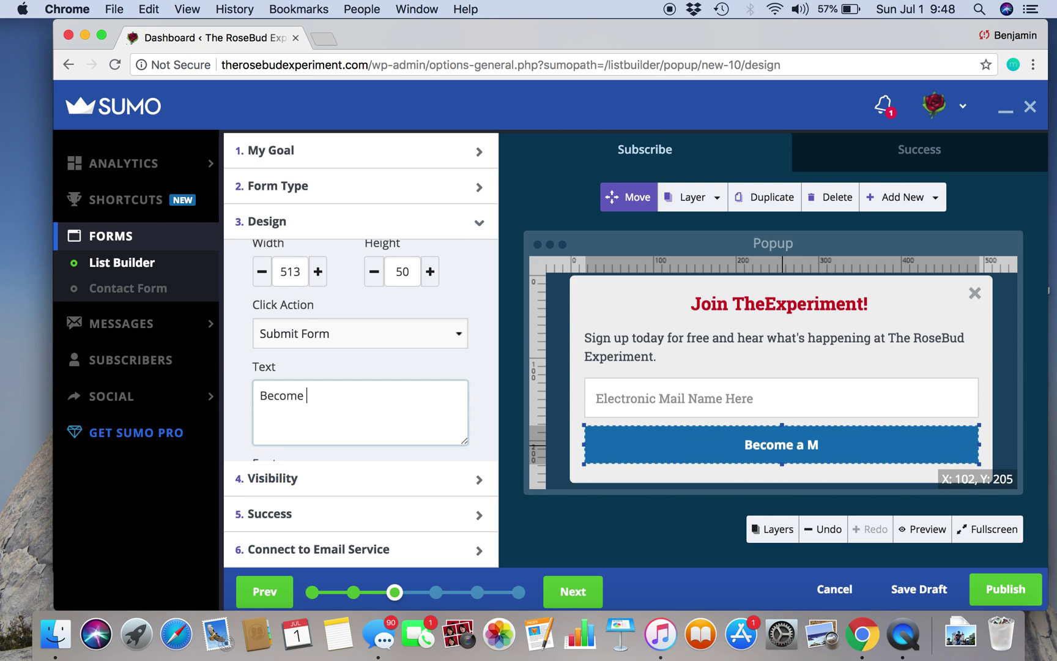
{"action": "type", "text": "A Member"}
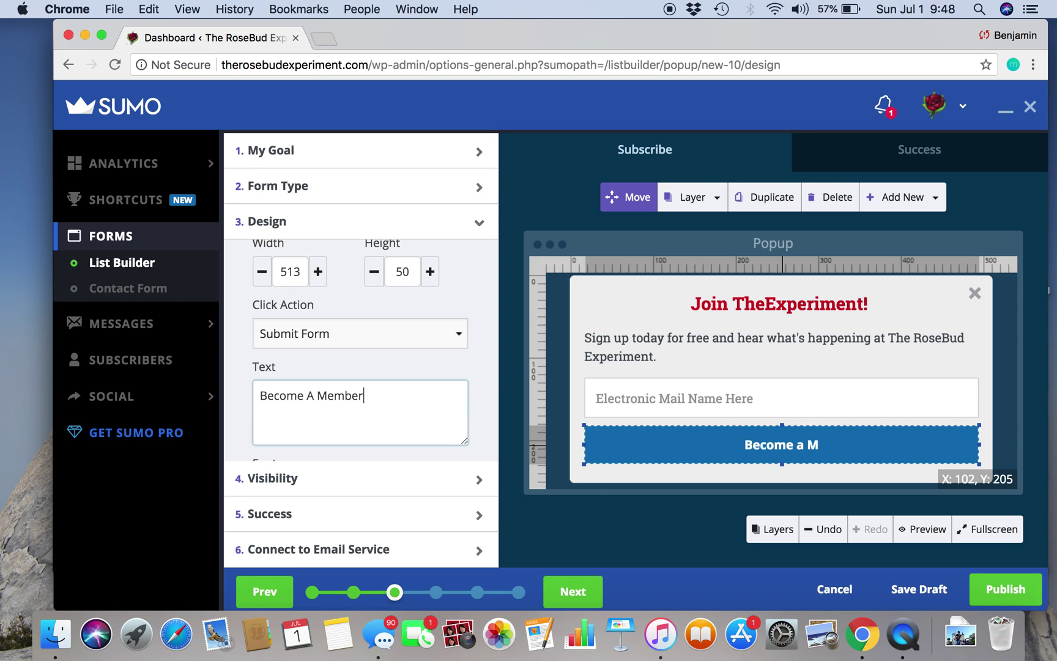
Set the button's font to Roboto Slab.
{"action": "scroll", "coordinate": [488, 377], "scroll_direction": "down", "scroll_amount": 3}
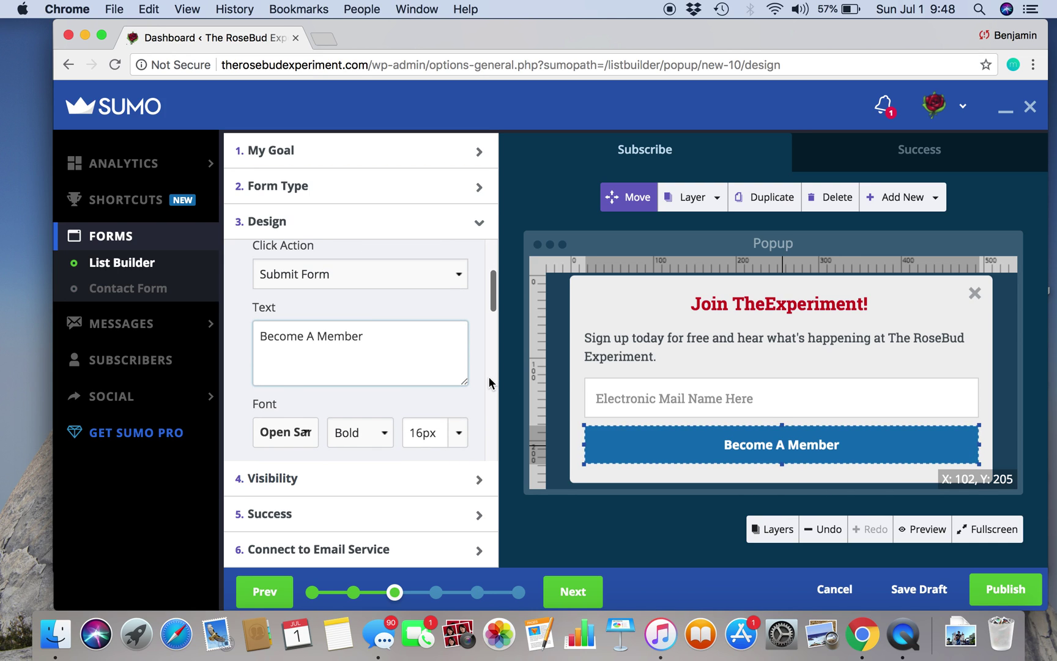
{"action": "left_click", "coordinate": [289, 433]}
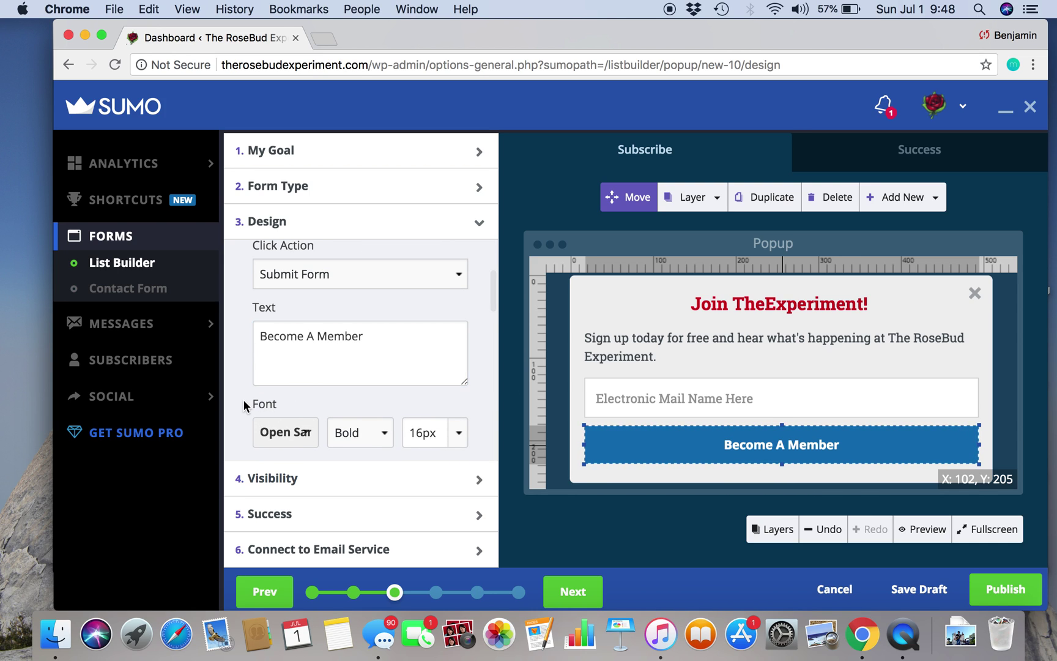
{"action": "scroll", "coordinate": [243, 399], "scroll_direction": "down", "scroll_amount": 5}
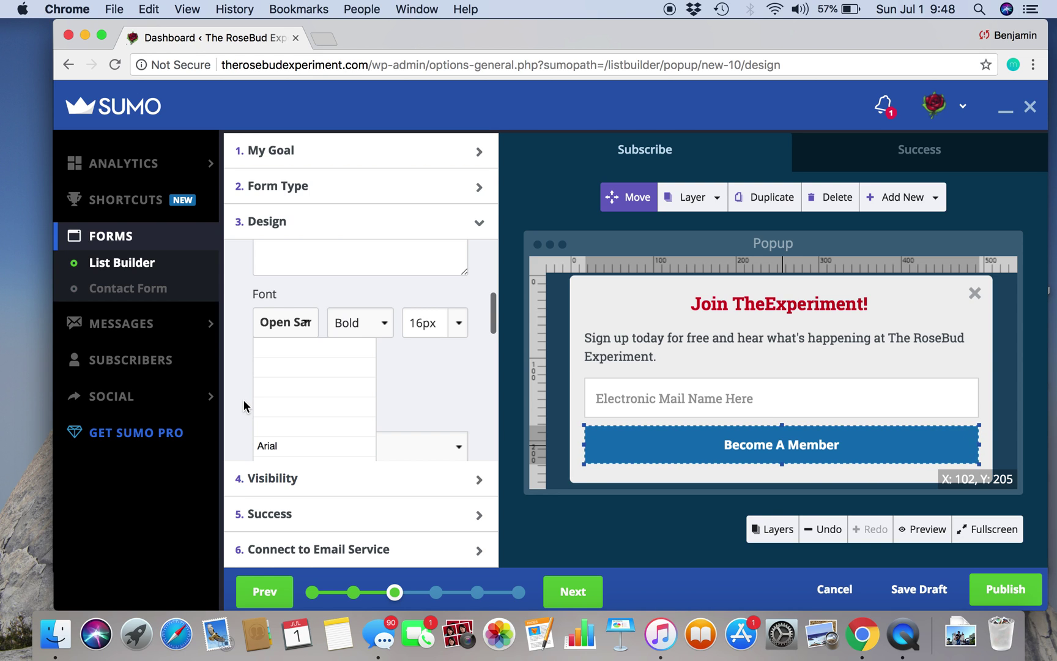
{"action": "scroll", "coordinate": [314, 383], "scroll_direction": "down", "scroll_amount": 1}
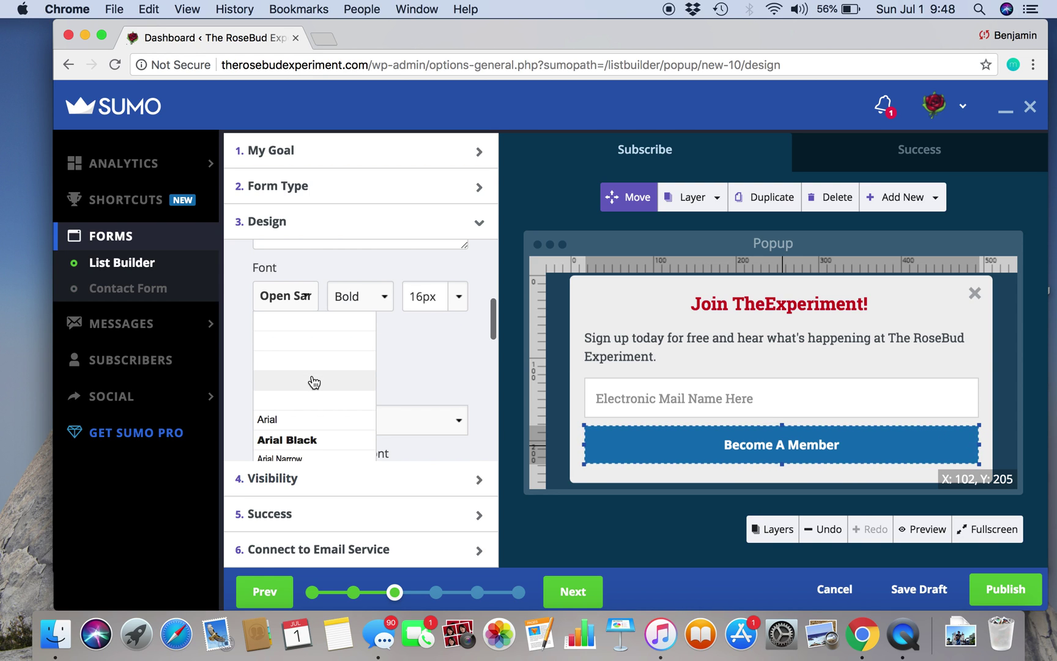
{"action": "scroll", "coordinate": [314, 383], "scroll_direction": "down", "scroll_amount": 3}
{"action": "scroll", "coordinate": [314, 382], "scroll_direction": "down", "scroll_amount": 10}
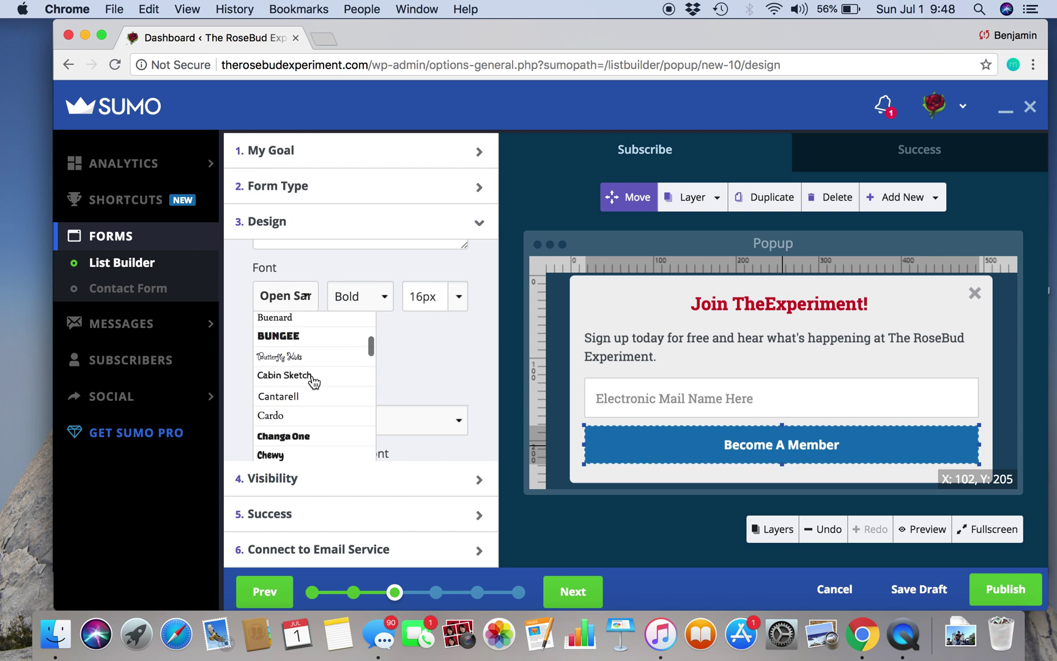
{"action": "scroll", "coordinate": [314, 382], "scroll_direction": "down", "scroll_amount": 20}
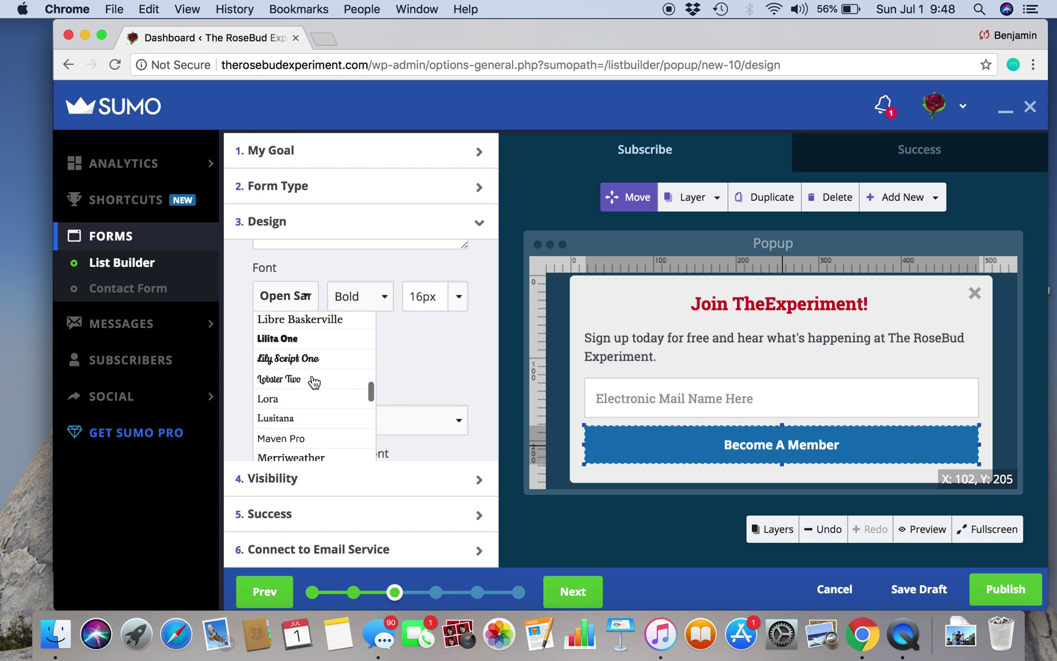
{"action": "scroll", "coordinate": [314, 383], "scroll_direction": "down", "scroll_amount": 6}
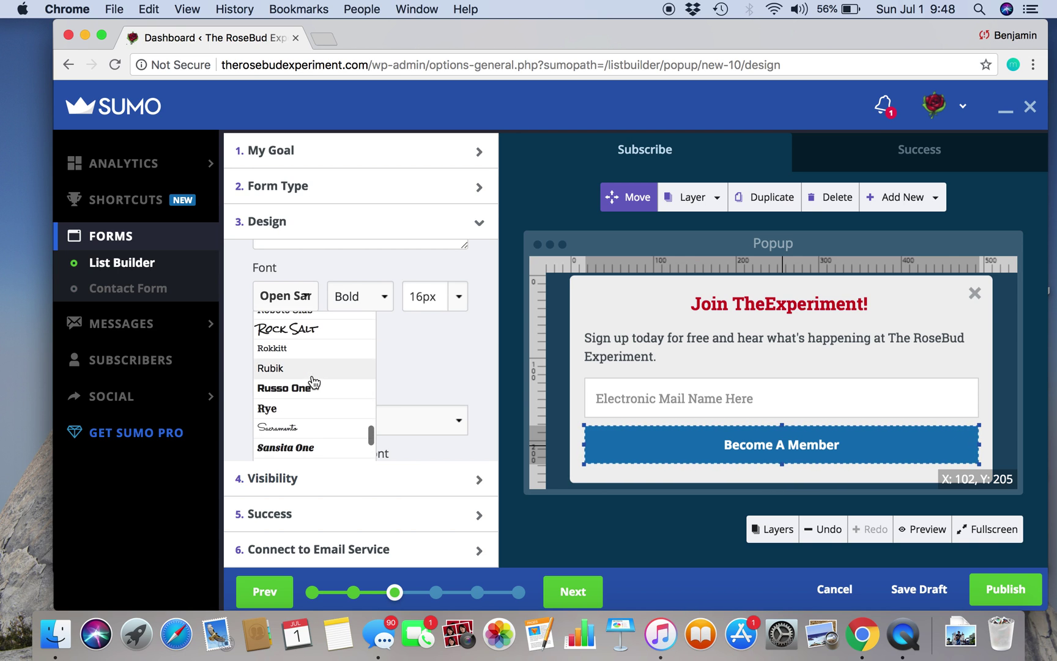
{"action": "scroll", "coordinate": [322, 377], "scroll_direction": "up", "scroll_amount": 1}
{"action": "left_click", "coordinate": [307, 354]}
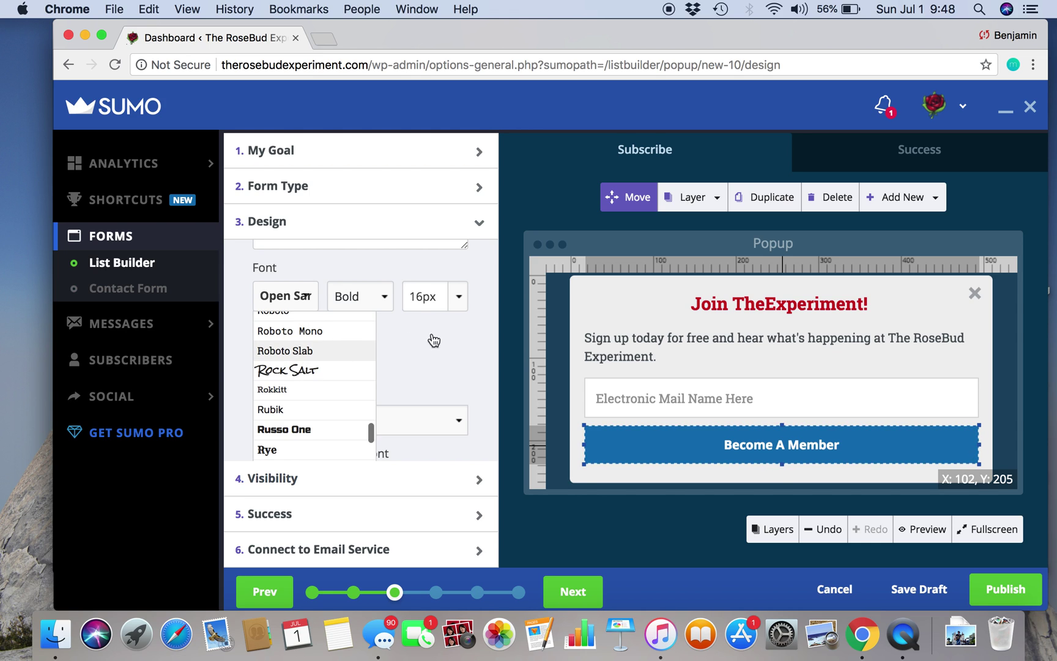
{"action": "scroll", "coordinate": [464, 353], "scroll_direction": "down", "scroll_amount": 4}
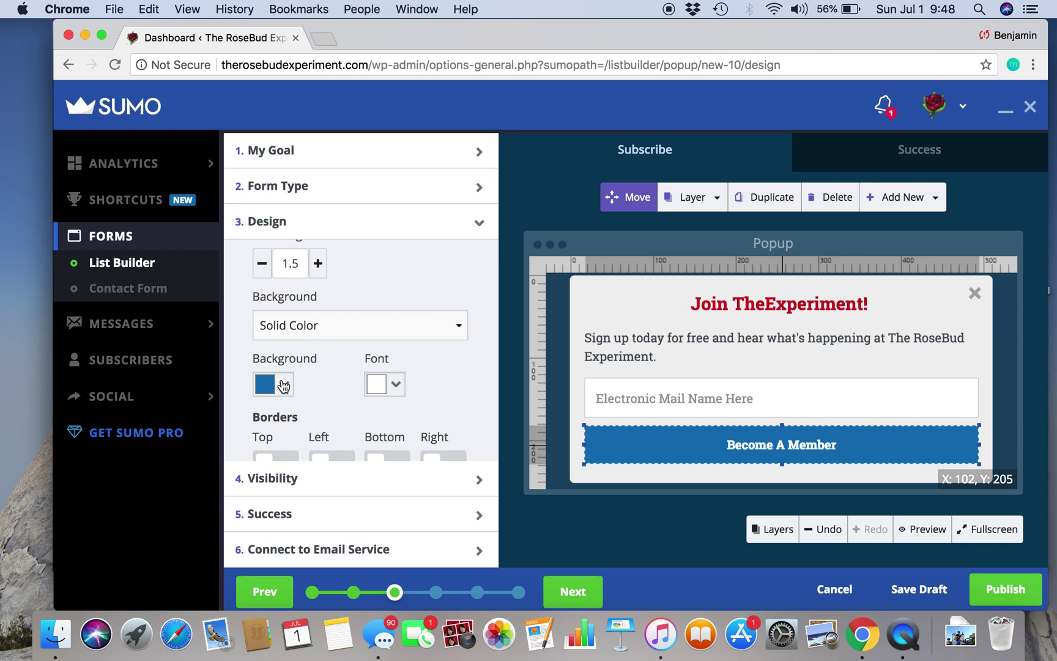
Give the Become A Member button a slightly darkened green background.
{"action": "left_click", "coordinate": [284, 386]}
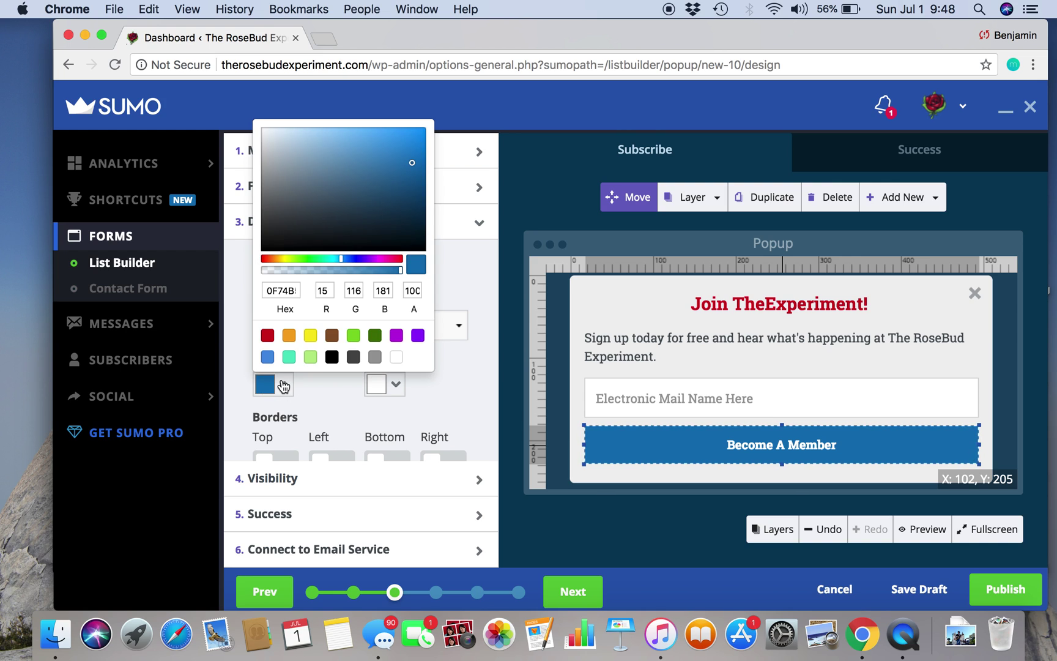
{"action": "left_click", "coordinate": [353, 335]}
{"action": "mouse_move", "coordinate": [402, 150]}
{"action": "left_mouse_down"}
{"action": "mouse_move", "coordinate": [405, 160]}
{"action": "mouse_move", "coordinate": [411, 145]}
{"action": "left_mouse_up"}
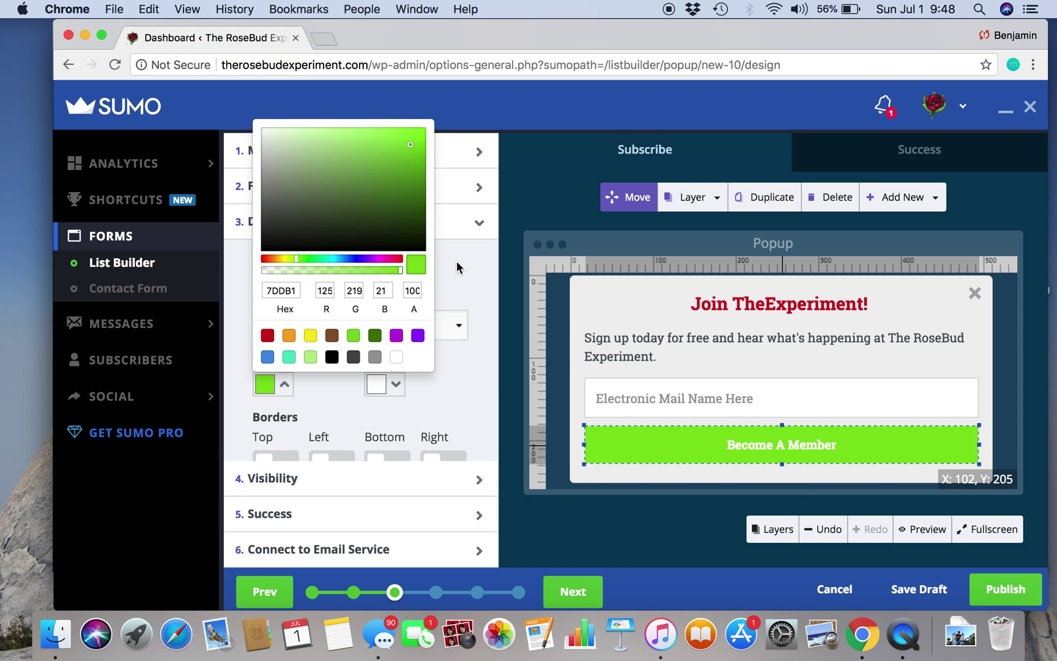
{"action": "left_click", "coordinate": [476, 263]}
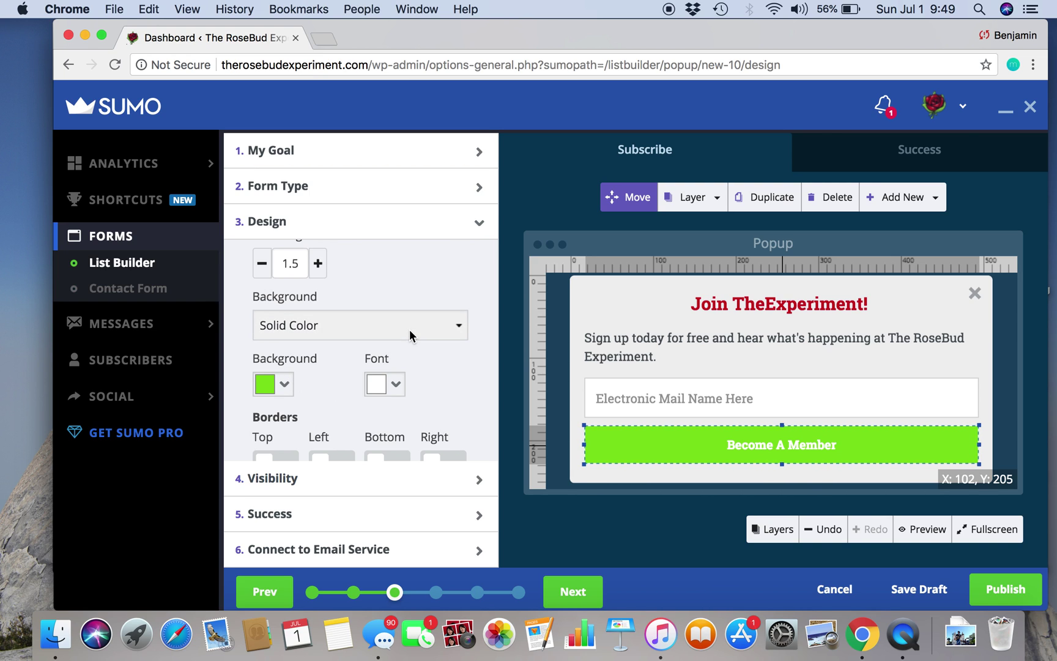
Set the Become A Member button text to 18px, then move to the Success screen.
{"action": "scroll", "coordinate": [408, 275], "scroll_direction": "up", "scroll_amount": 3}
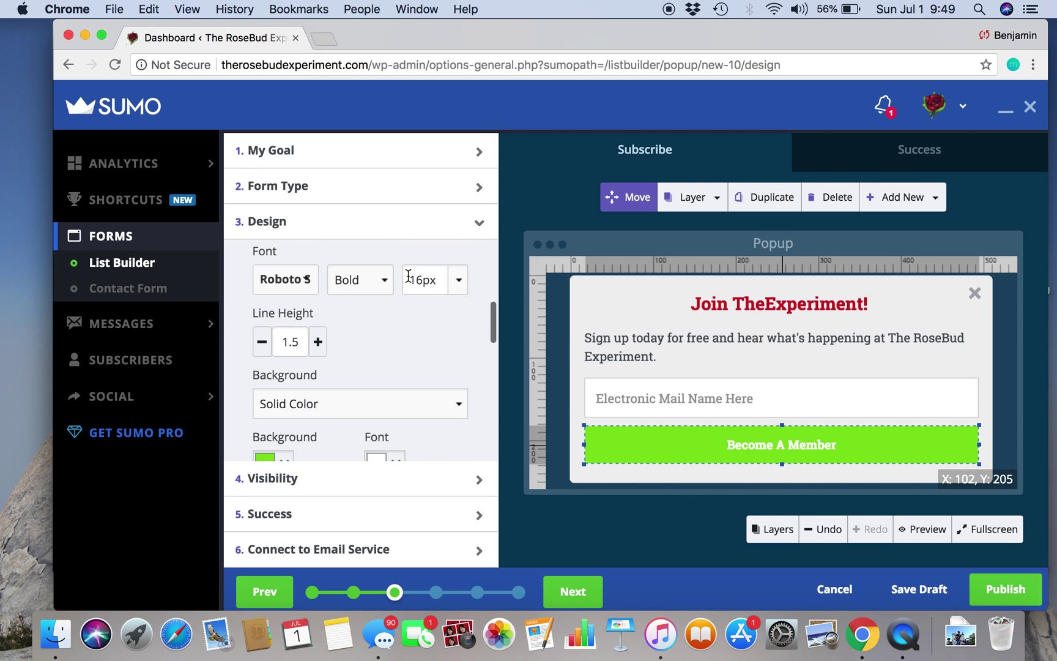
{"action": "left_click", "coordinate": [457, 278]}
{"action": "left_click", "coordinate": [450, 309]}
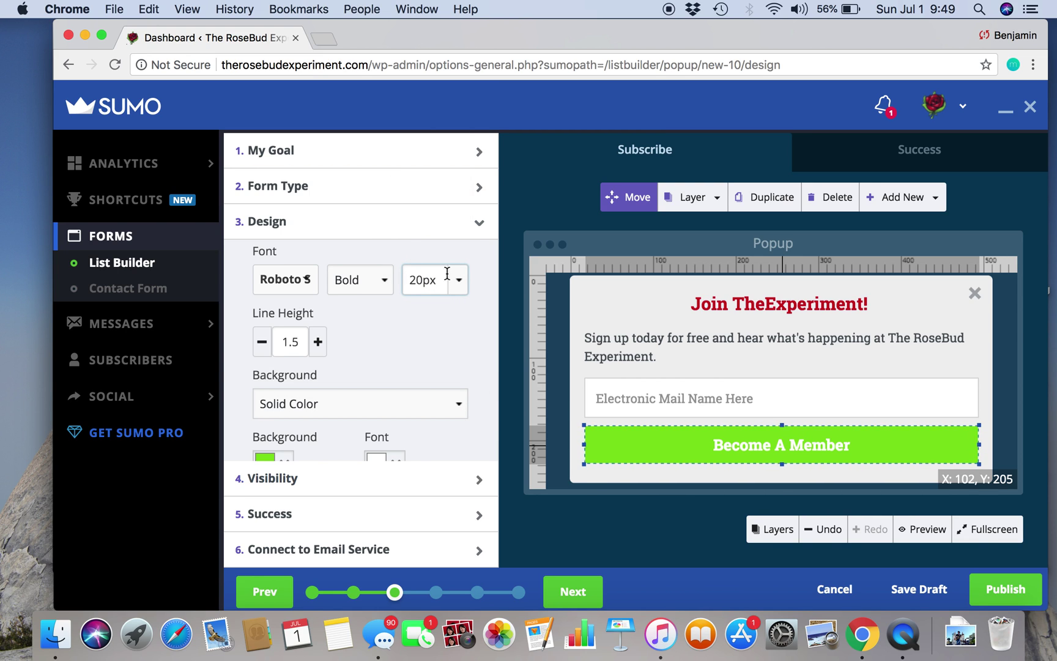
{"action": "left_click", "coordinate": [458, 280]}
{"action": "key", "text": "Escape"}
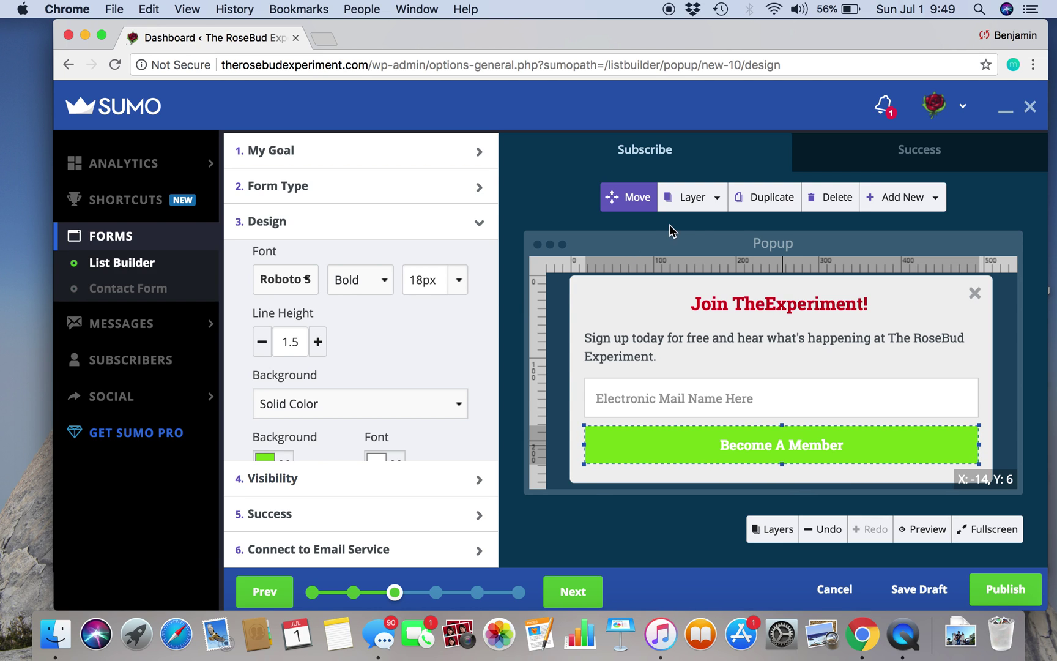
{"action": "left_click", "coordinate": [875, 160]}
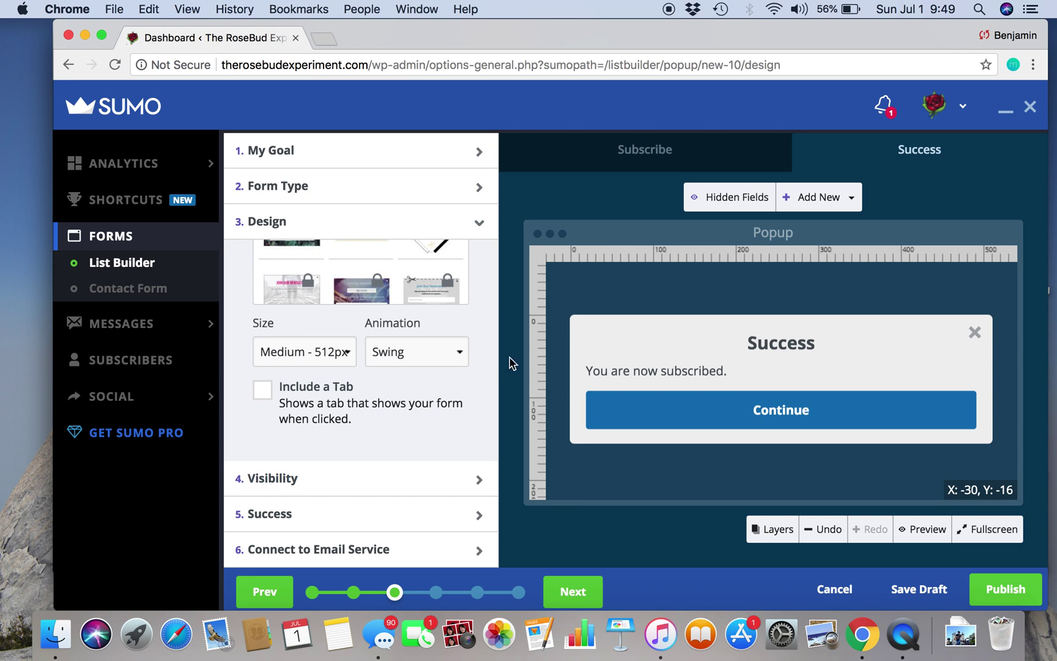
Set the Success heading's font to Roboto Slab.
{"action": "left_click", "coordinate": [770, 345]}
{"action": "scroll", "coordinate": [394, 355], "scroll_direction": "down", "scroll_amount": 5}
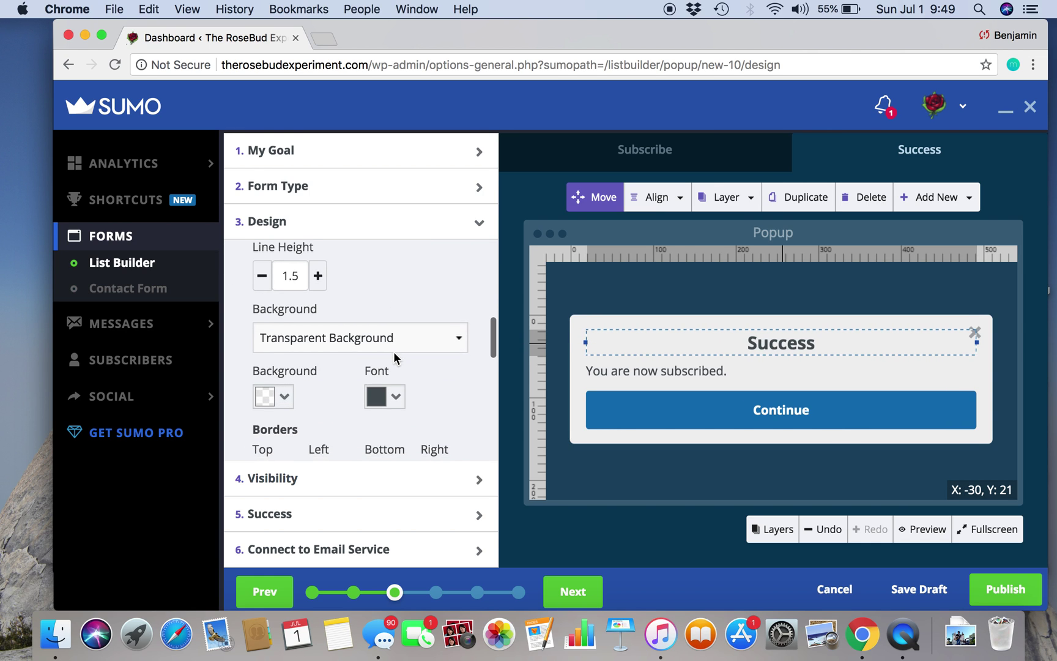
{"action": "scroll", "coordinate": [395, 358], "scroll_direction": "down", "scroll_amount": 5}
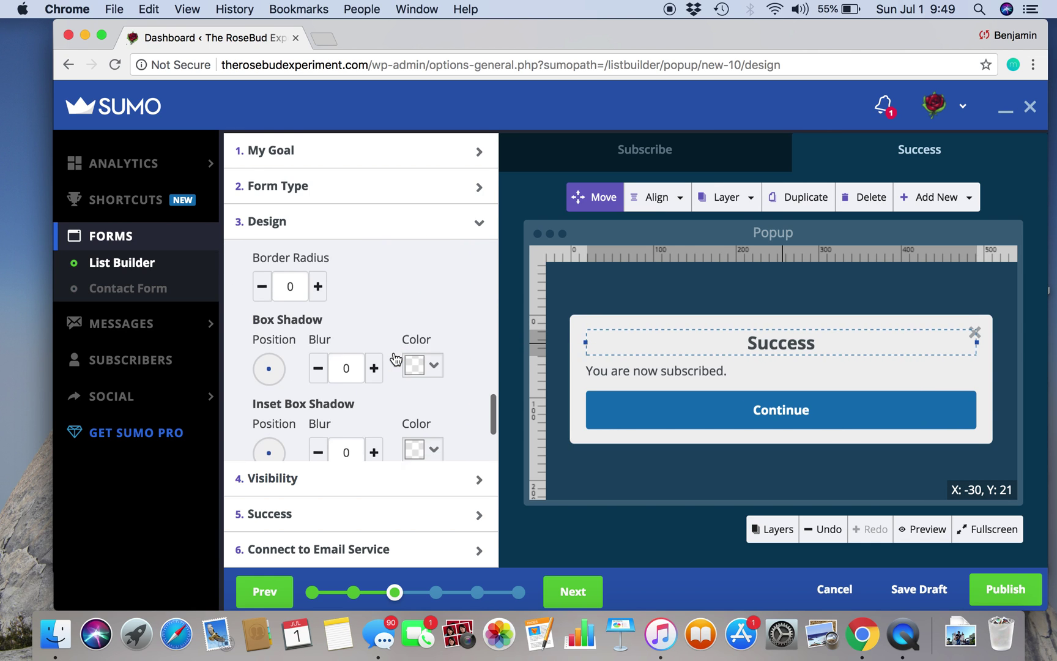
{"action": "scroll", "coordinate": [394, 358], "scroll_direction": "up", "scroll_amount": 6}
{"action": "scroll", "coordinate": [393, 351], "scroll_direction": "up", "scroll_amount": 5}
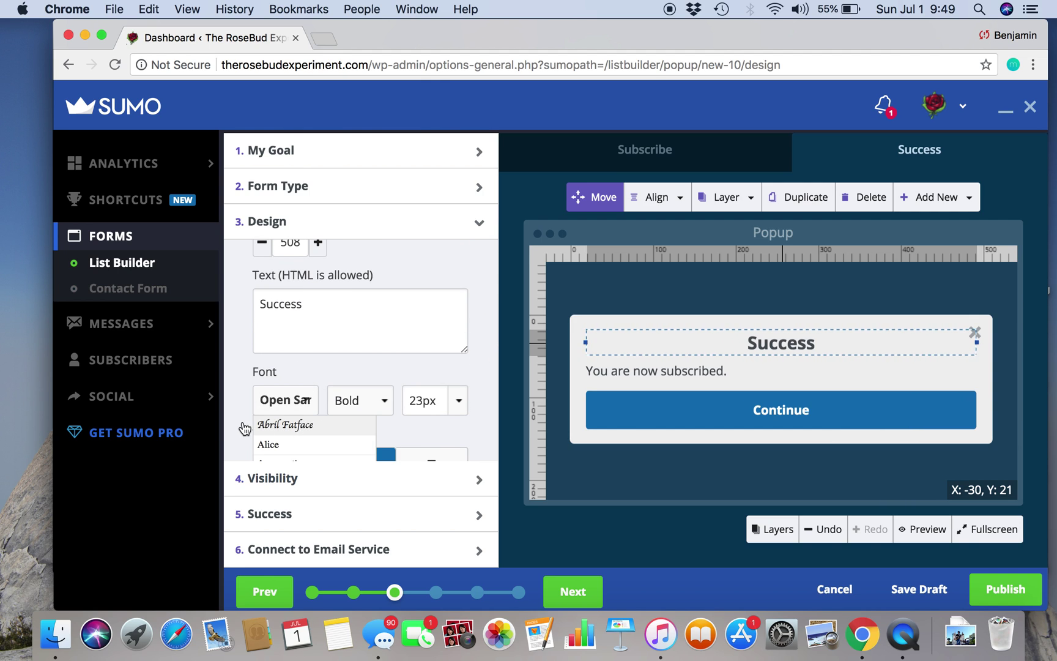
{"action": "scroll", "coordinate": [242, 421], "scroll_direction": "down", "scroll_amount": 1}
{"action": "scroll", "coordinate": [267, 416], "scroll_direction": "down", "scroll_amount": 3}
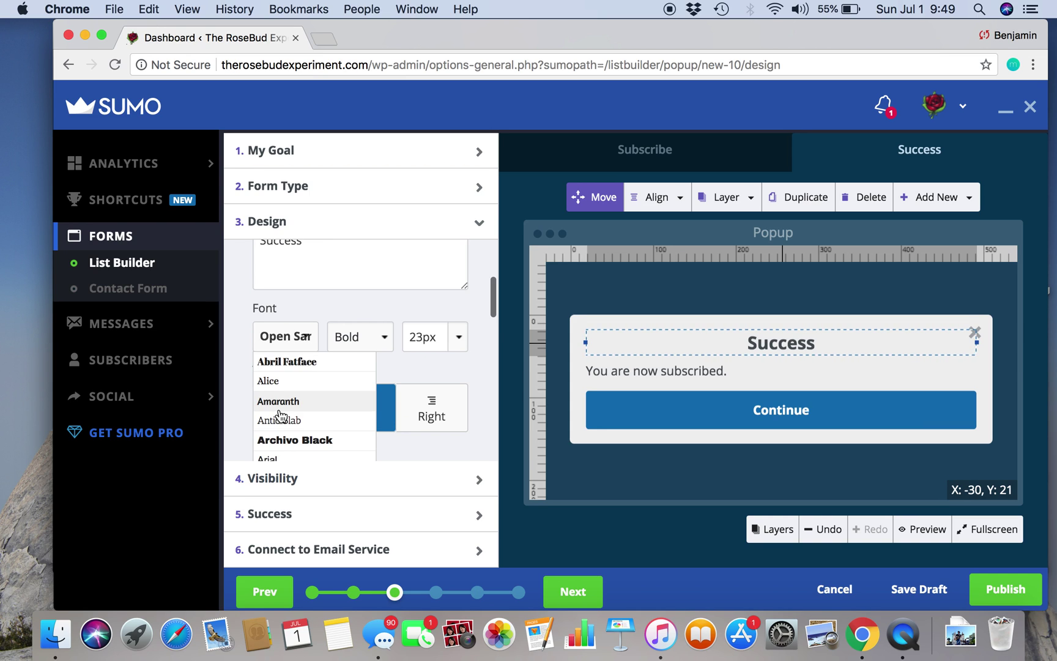
{"action": "scroll", "coordinate": [280, 416], "scroll_direction": "down", "scroll_amount": 10}
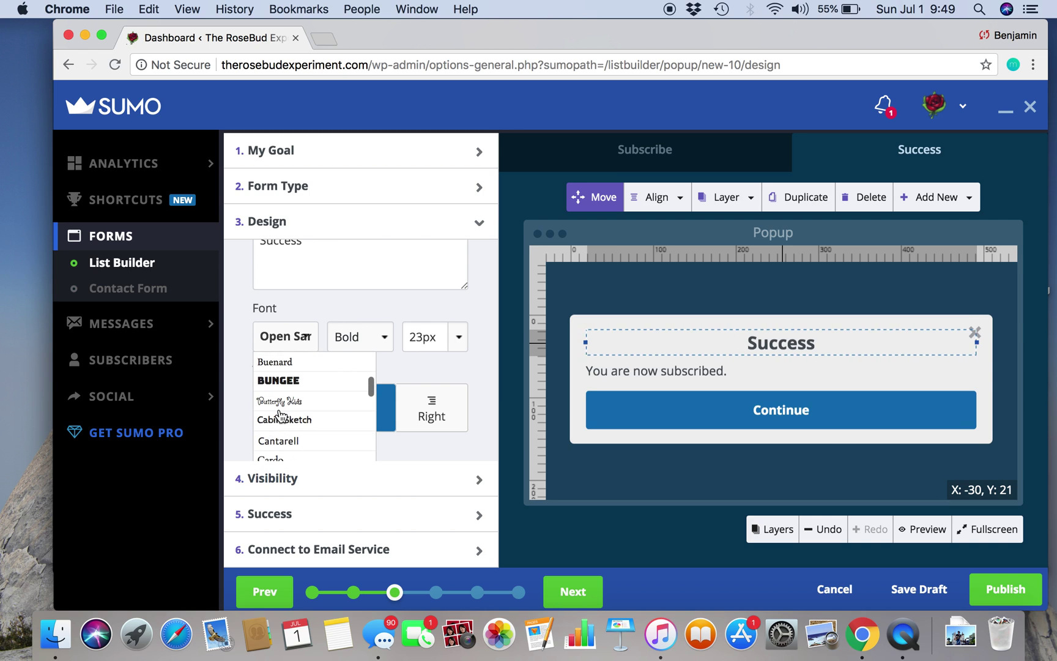
{"action": "scroll", "coordinate": [281, 416], "scroll_direction": "down", "scroll_amount": 15}
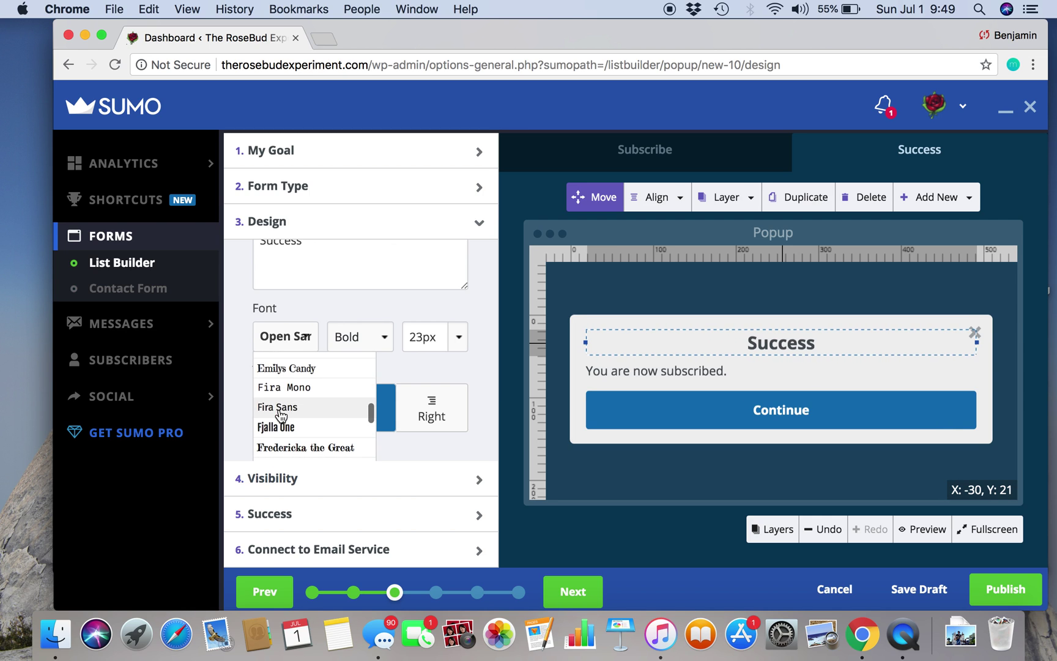
{"action": "scroll", "coordinate": [280, 416], "scroll_direction": "down", "scroll_amount": 15}
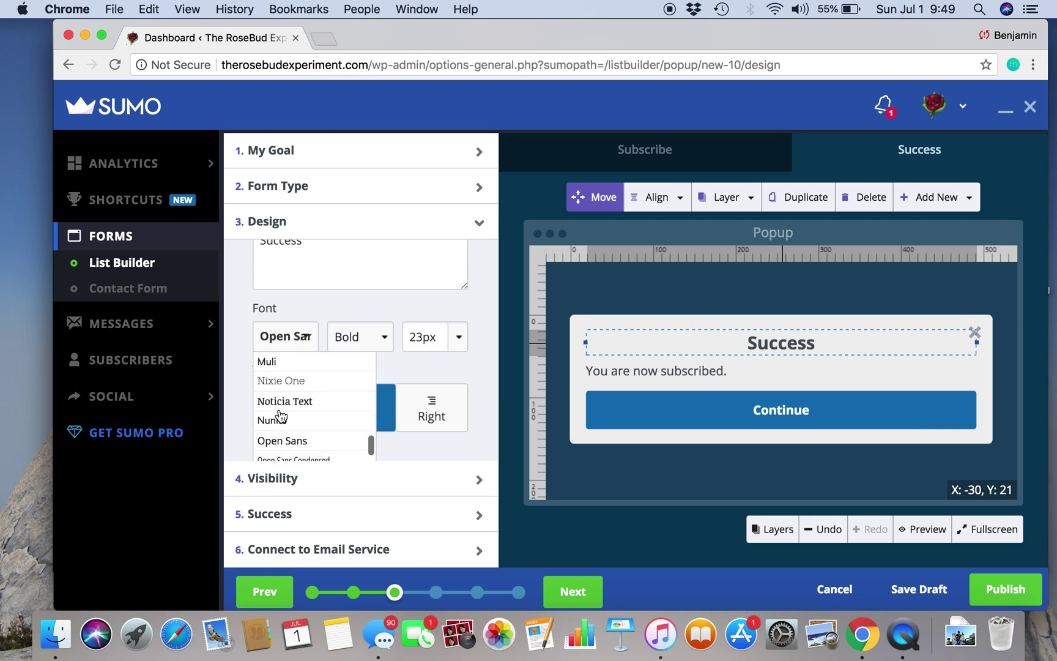
{"action": "scroll", "coordinate": [280, 416], "scroll_direction": "down", "scroll_amount": 12}
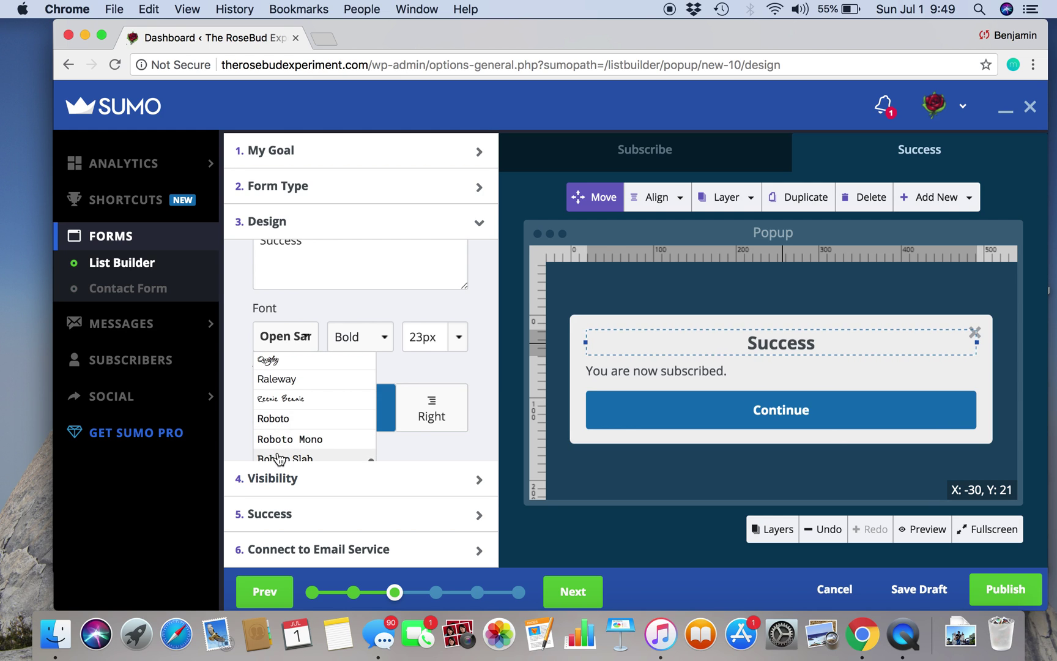
{"action": "left_click", "coordinate": [373, 453]}
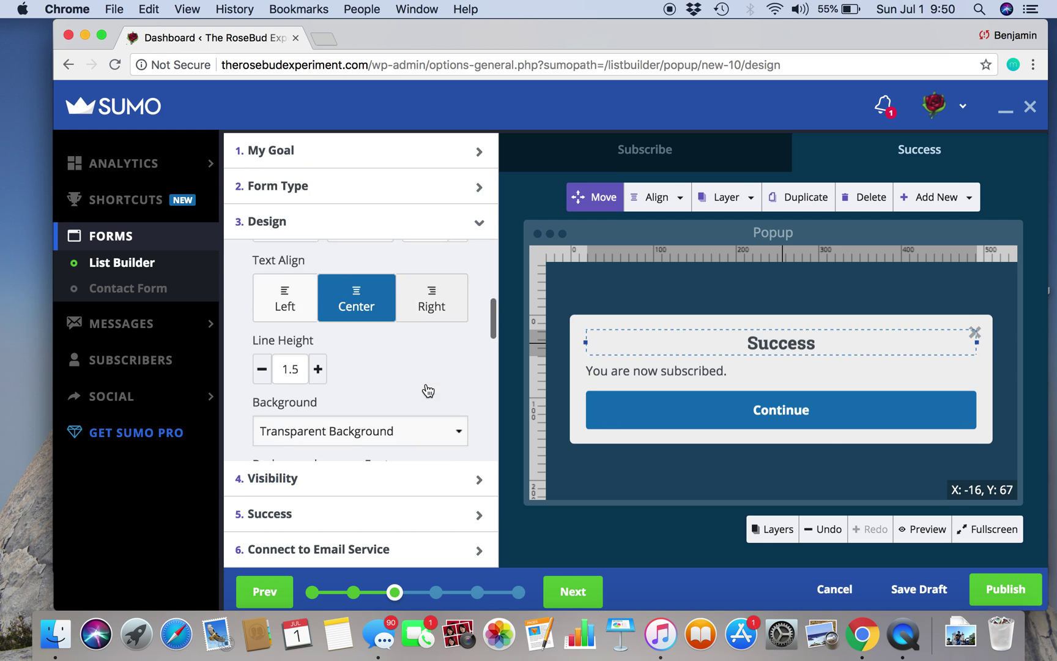
Make the Success heading text red.
{"action": "scroll", "coordinate": [427, 392], "scroll_direction": "down", "scroll_amount": 5}
{"action": "left_click", "coordinate": [386, 431]}
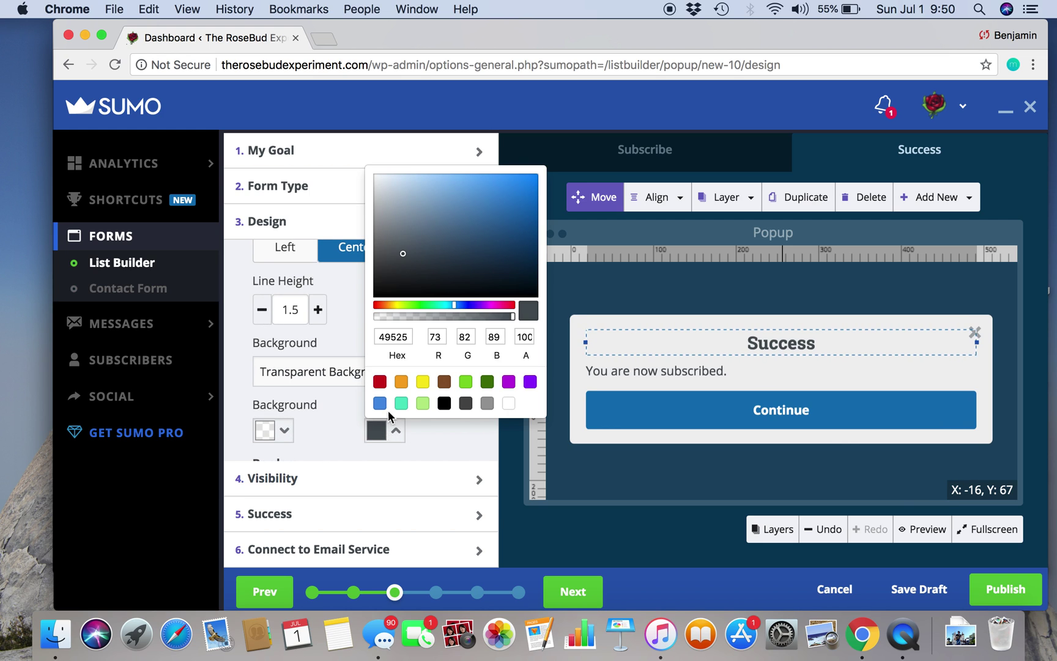
{"action": "left_click", "coordinate": [380, 382]}
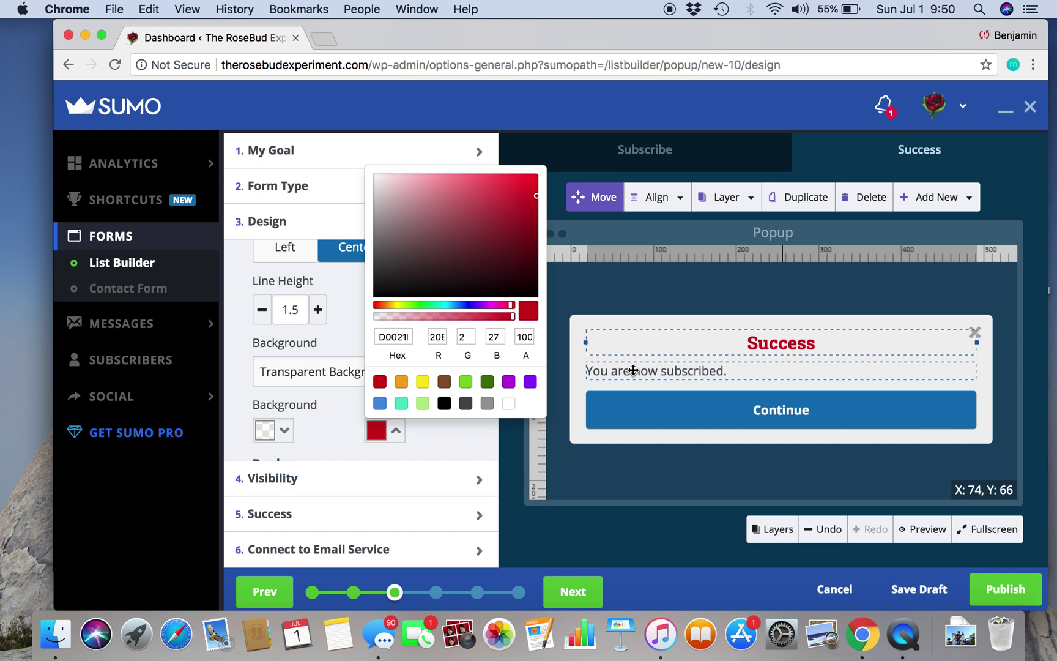
Replace the subscription confirmation message with 'Welcome to the club!'.
{"action": "left_click", "coordinate": [724, 375]}
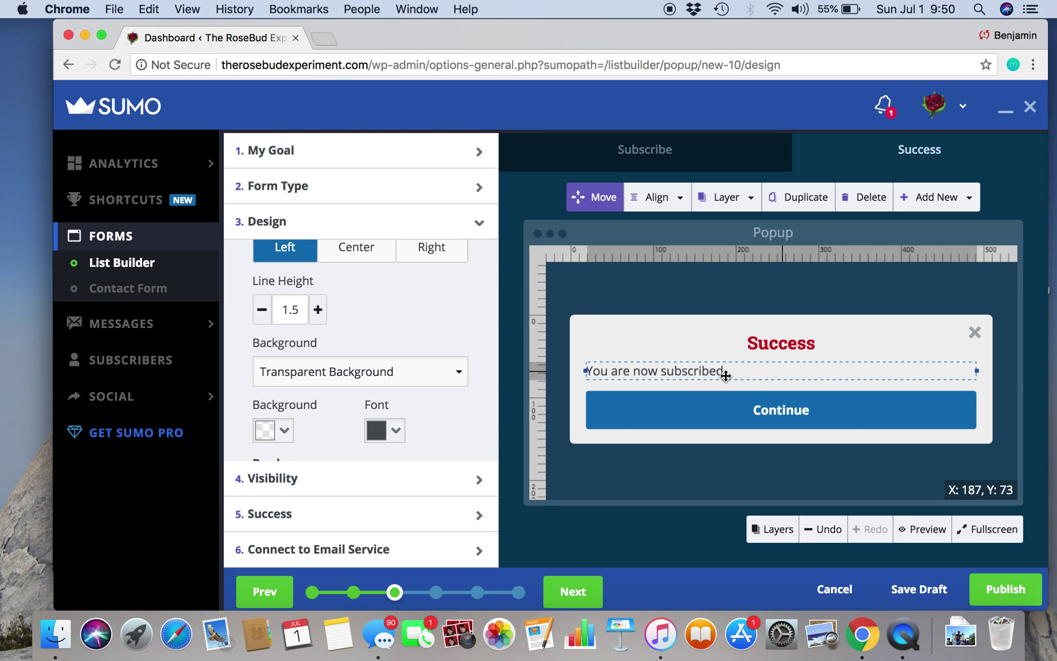
{"action": "scroll", "coordinate": [405, 315], "scroll_direction": "up", "scroll_amount": 3}
{"action": "scroll", "coordinate": [405, 321], "scroll_direction": "up", "scroll_amount": 3}
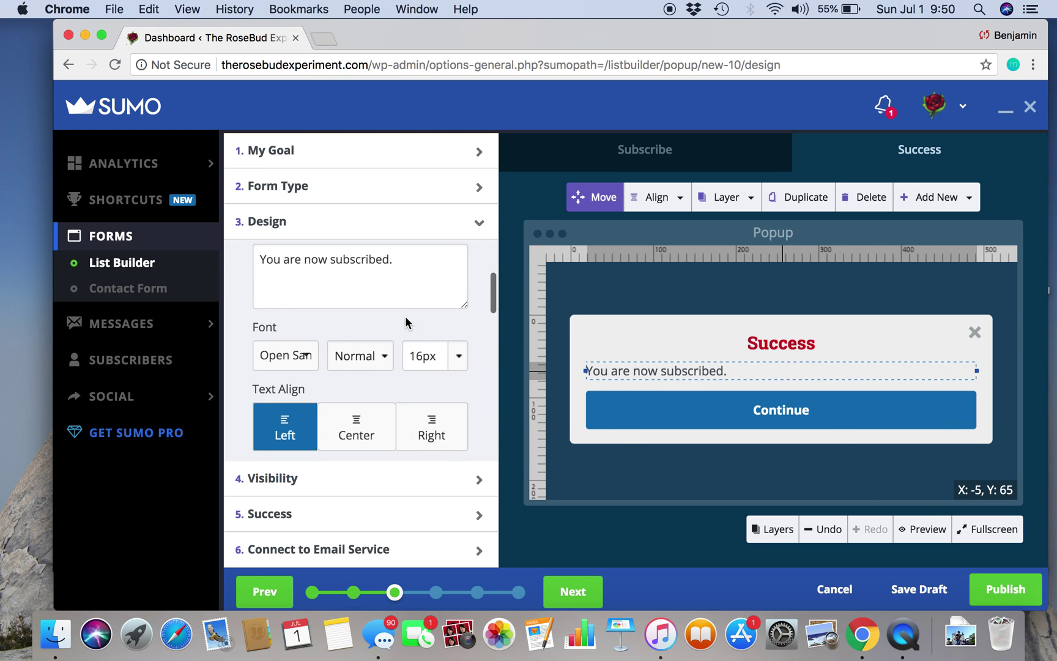
{"action": "left_click_drag", "start_coordinate": [405, 285], "coordinate": [306, 284]}
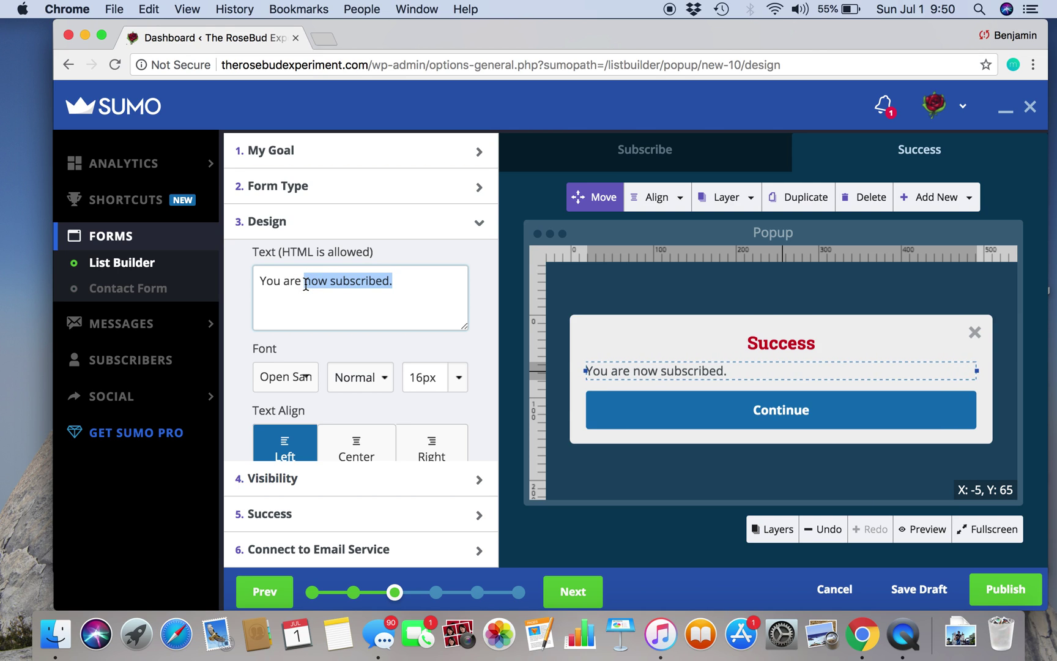
{"action": "type", "text": "n"}
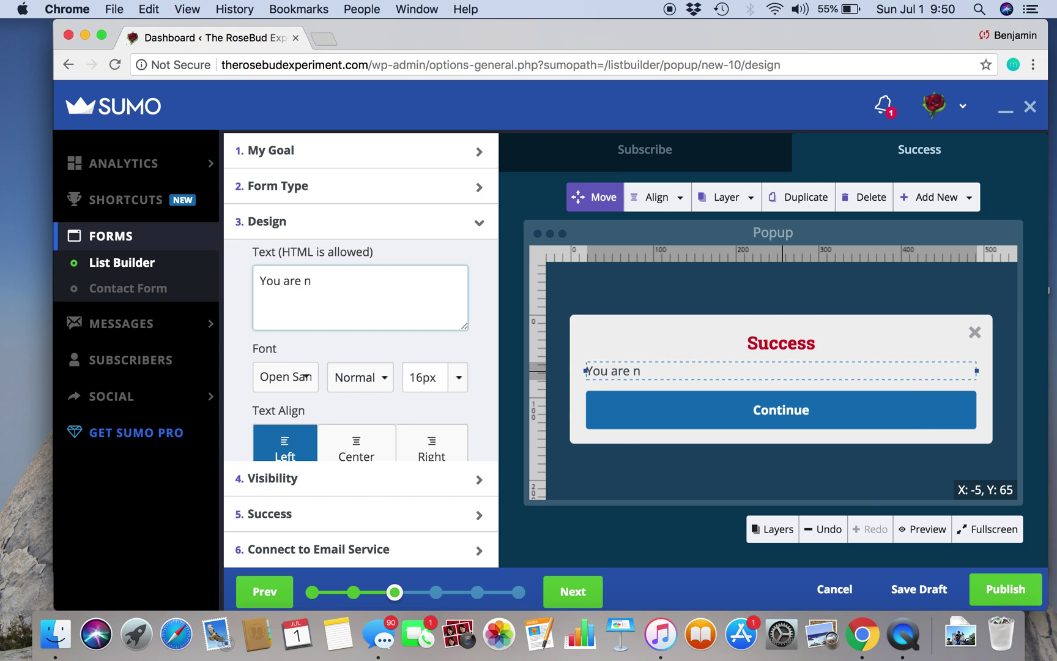
{"action": "key", "text": "BackSpace"}
{"action": "key", "text": "BackSpace"}
{"action": "key", "text": "BackSpace"}
{"action": "key", "text": "BackSpace"}
{"action": "key", "text": "BackSpace"}
{"action": "key", "text": "BackSpace"}
{"action": "key", "text": "BackSpace"}
{"action": "key", "text": "BackSpace"}
{"action": "key", "text": "BackSpace"}
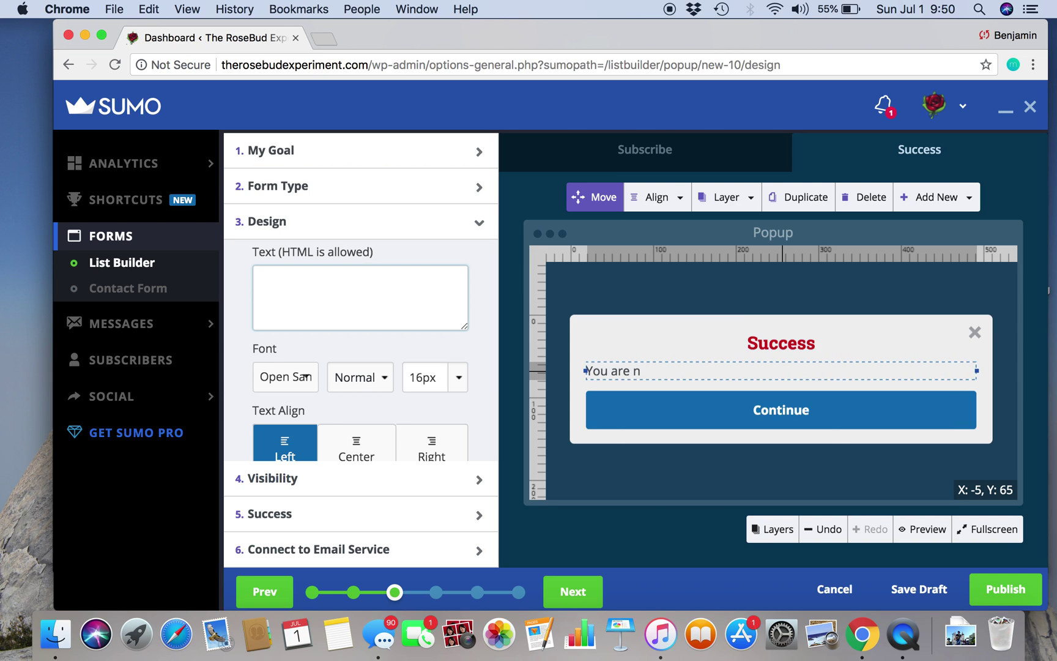
{"action": "type", "text": "Welcome to the club!"}
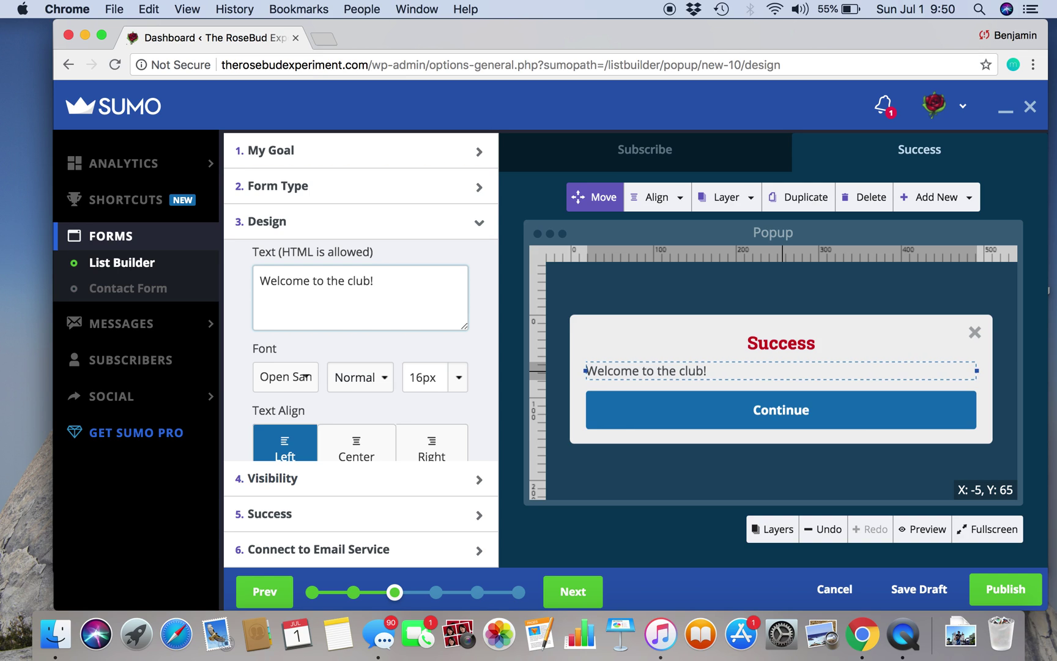
{"action": "left_click", "coordinate": [303, 378]}
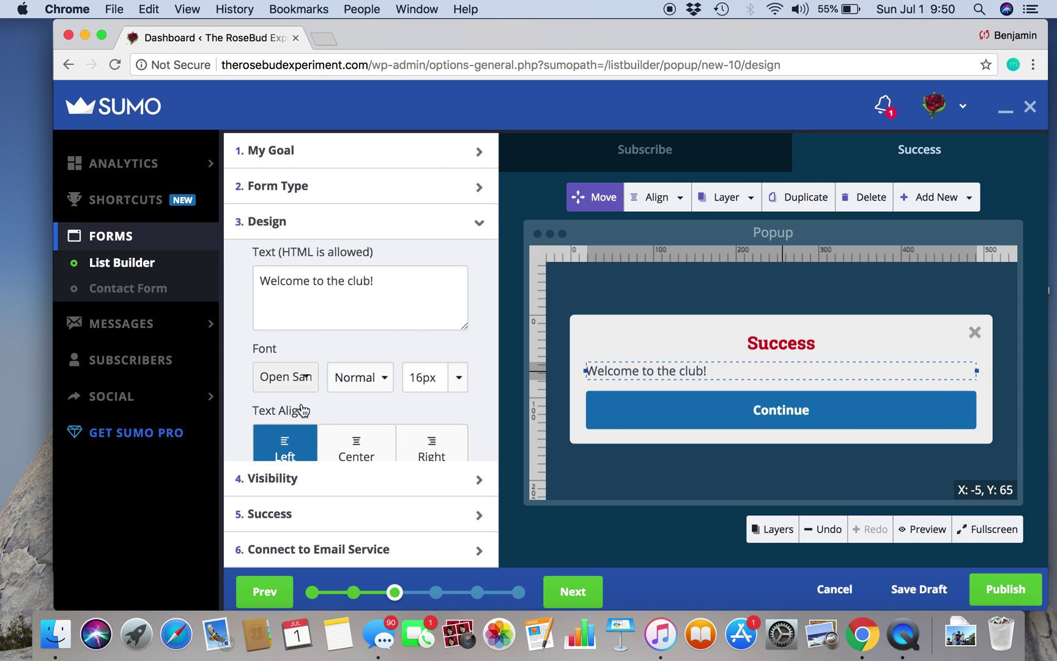
Set the welcome message font to Roboto Slab.
{"action": "scroll", "coordinate": [299, 431], "scroll_direction": "down", "scroll_amount": 2}
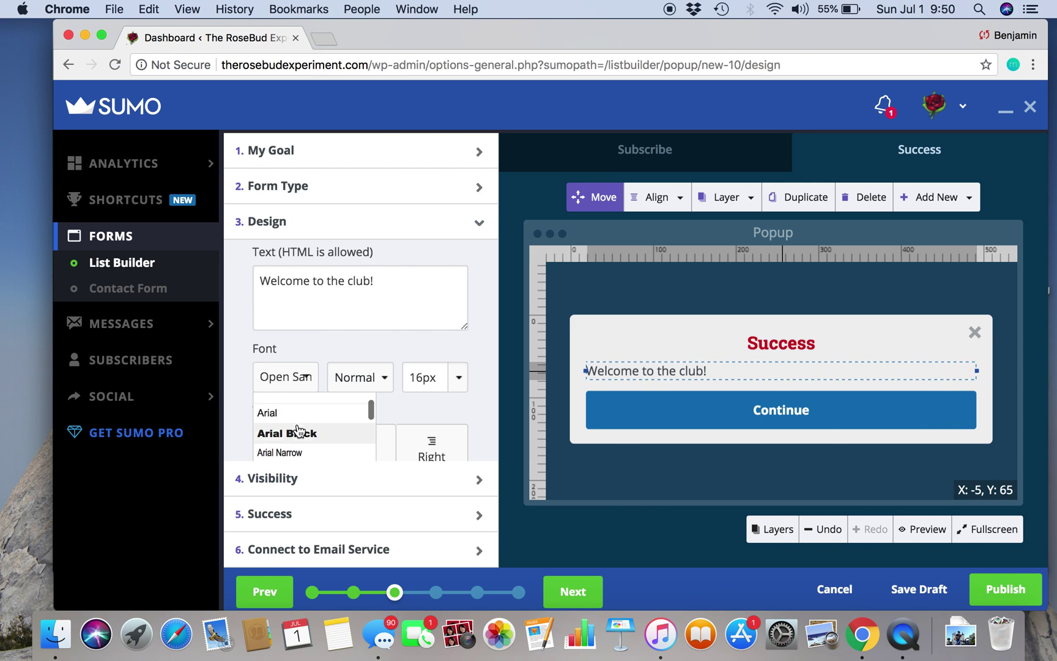
{"action": "scroll", "coordinate": [299, 431], "scroll_direction": "down", "scroll_amount": 5}
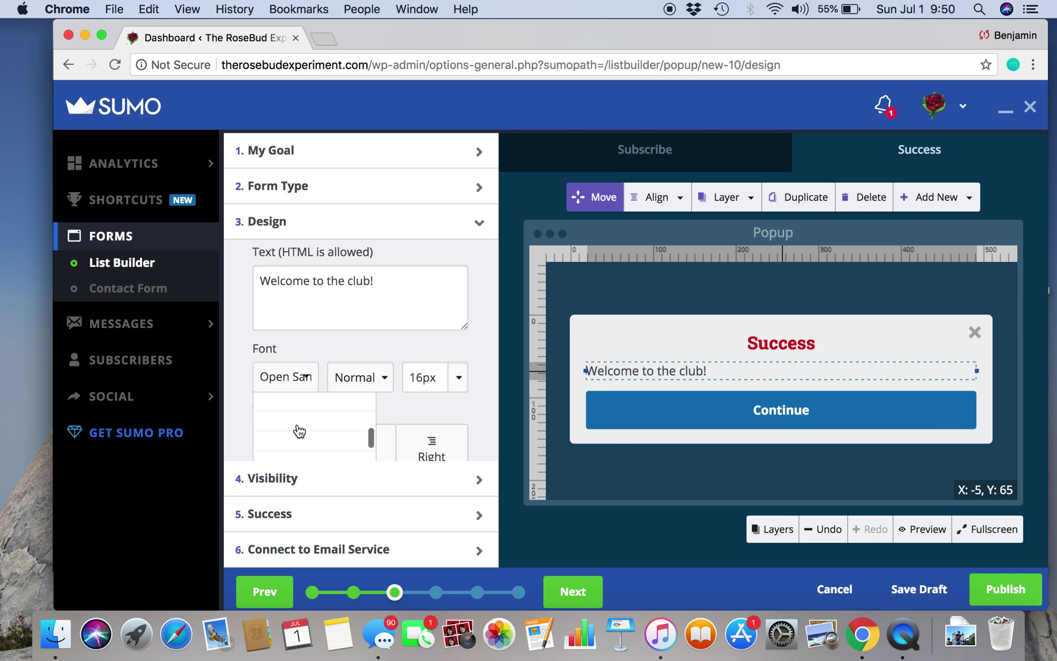
{"action": "scroll", "coordinate": [299, 432], "scroll_direction": "down", "scroll_amount": 2}
{"action": "scroll", "coordinate": [299, 432], "scroll_direction": "down", "scroll_amount": 3}
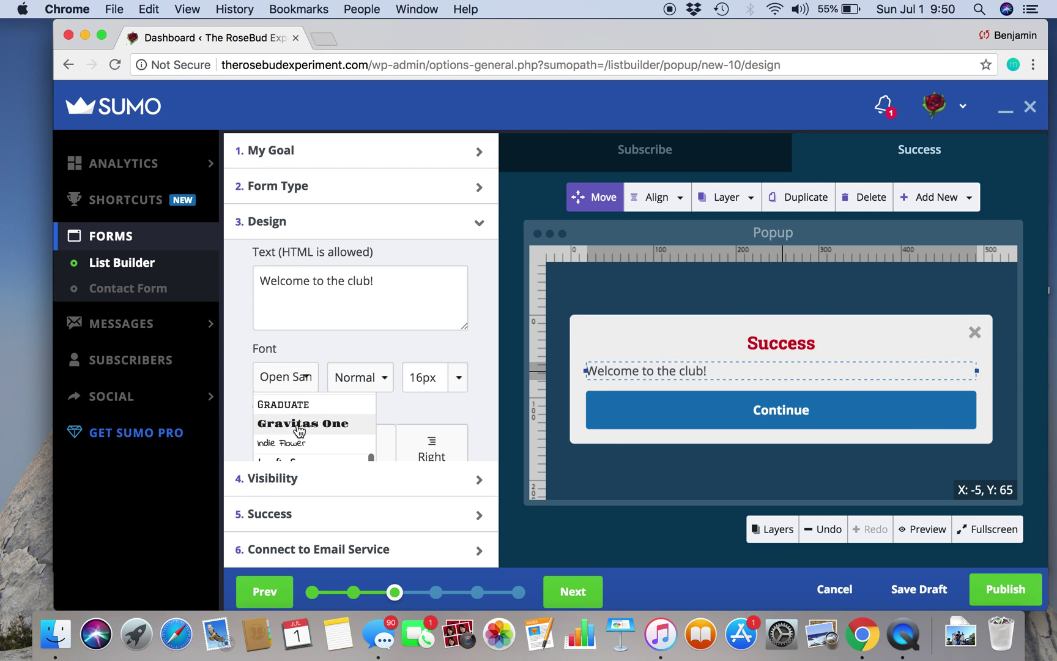
{"action": "scroll", "coordinate": [296, 432], "scroll_direction": "down", "scroll_amount": 3}
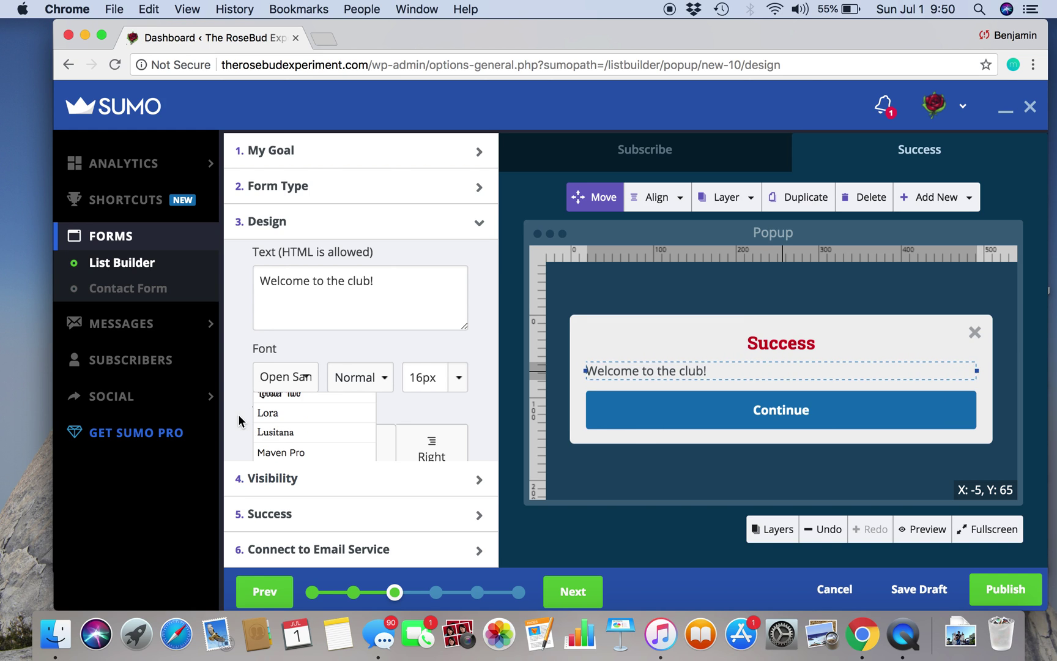
{"action": "scroll", "coordinate": [241, 422], "scroll_direction": "down", "scroll_amount": 2}
{"action": "scroll", "coordinate": [283, 412], "scroll_direction": "down", "scroll_amount": 3}
{"action": "scroll", "coordinate": [283, 410], "scroll_direction": "down", "scroll_amount": 3}
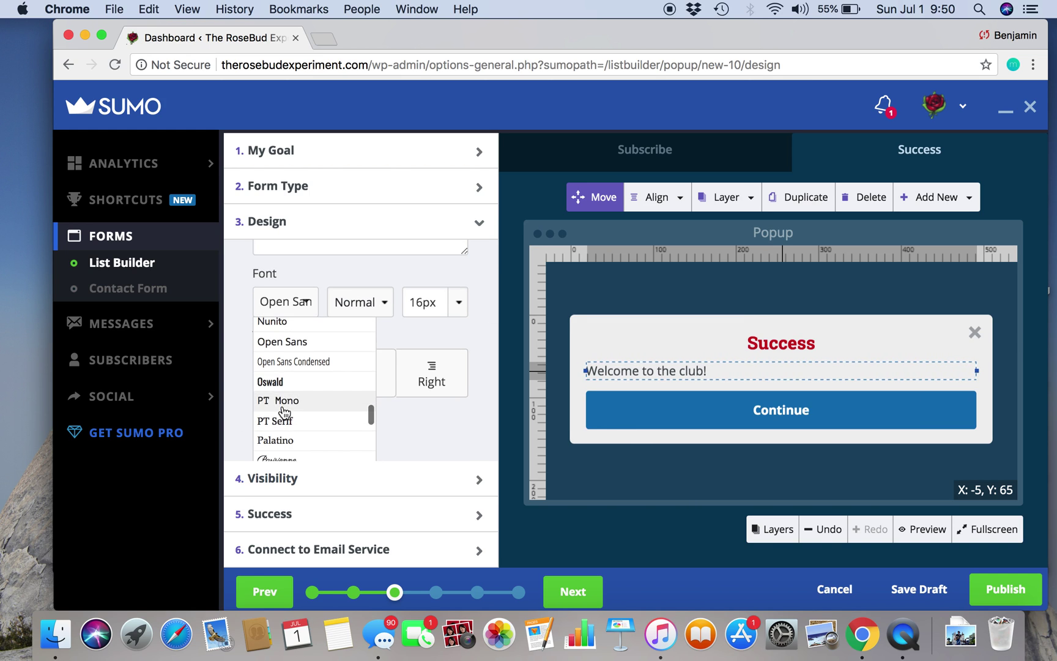
{"action": "scroll", "coordinate": [286, 442], "scroll_direction": "down", "scroll_amount": 2}
{"action": "scroll", "coordinate": [289, 444], "scroll_direction": "down", "scroll_amount": 5}
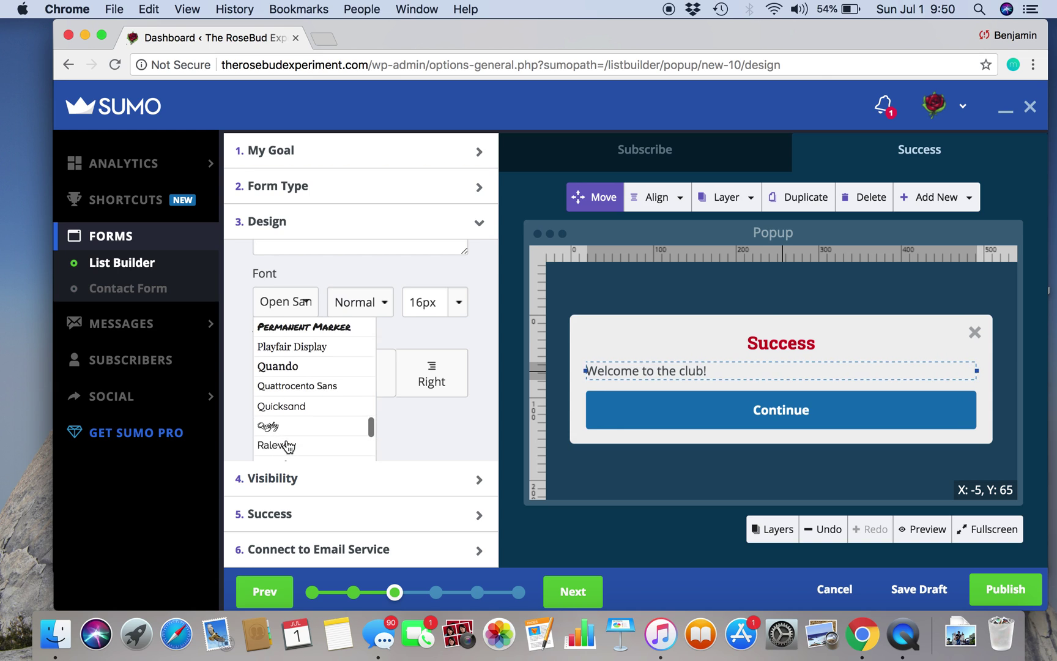
{"action": "left_click", "coordinate": [288, 433]}
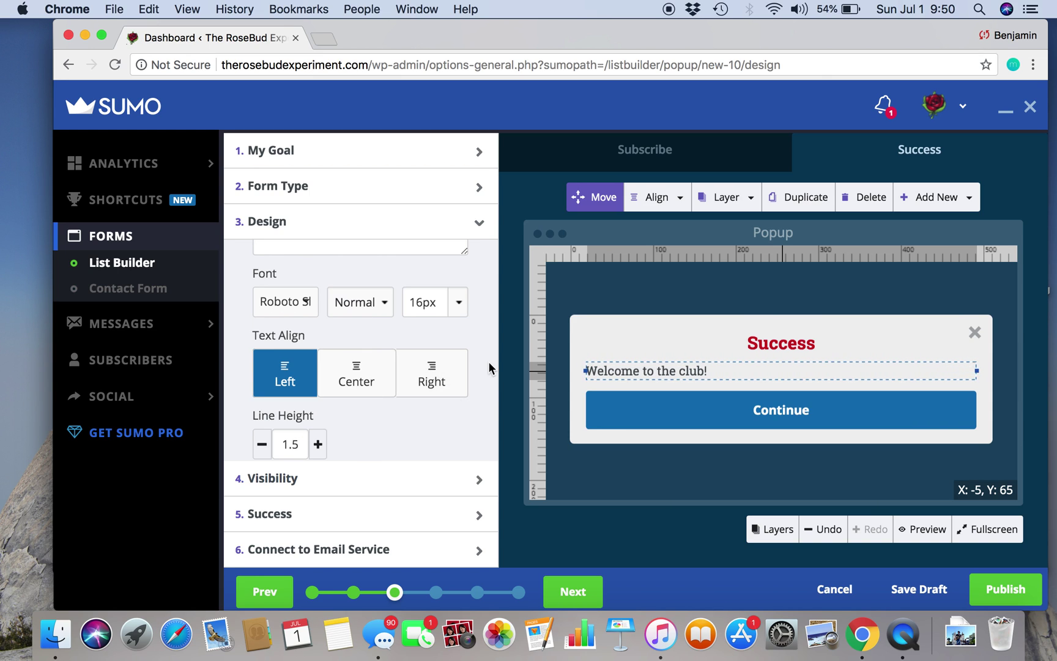
Set the Continue button label to Roboto Slab at 18px.
{"action": "left_click", "coordinate": [687, 401]}
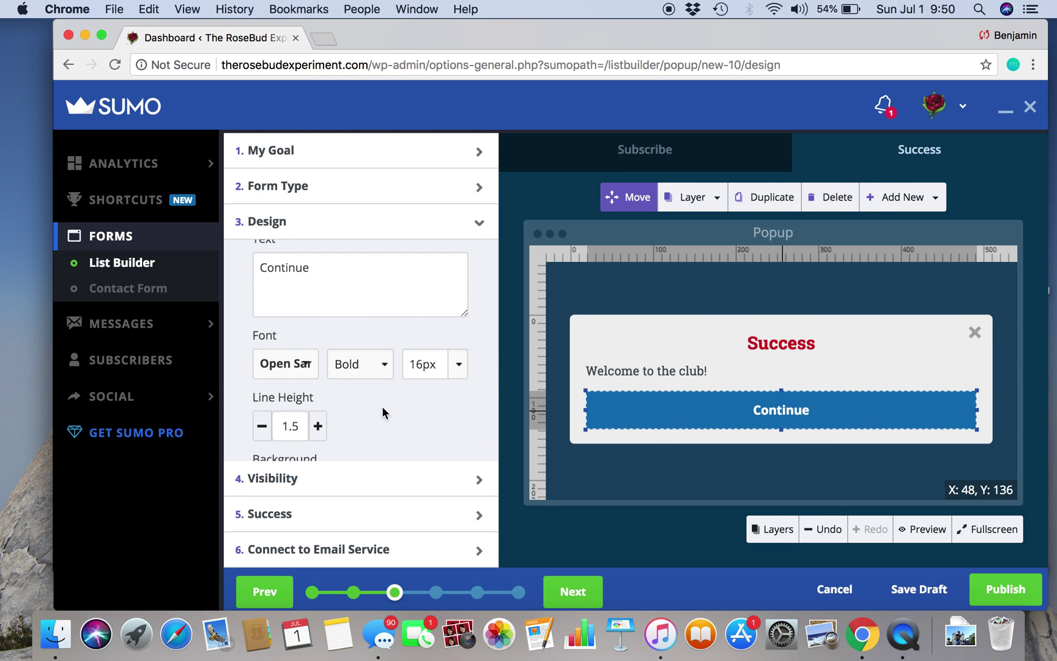
{"action": "left_click", "coordinate": [335, 272]}
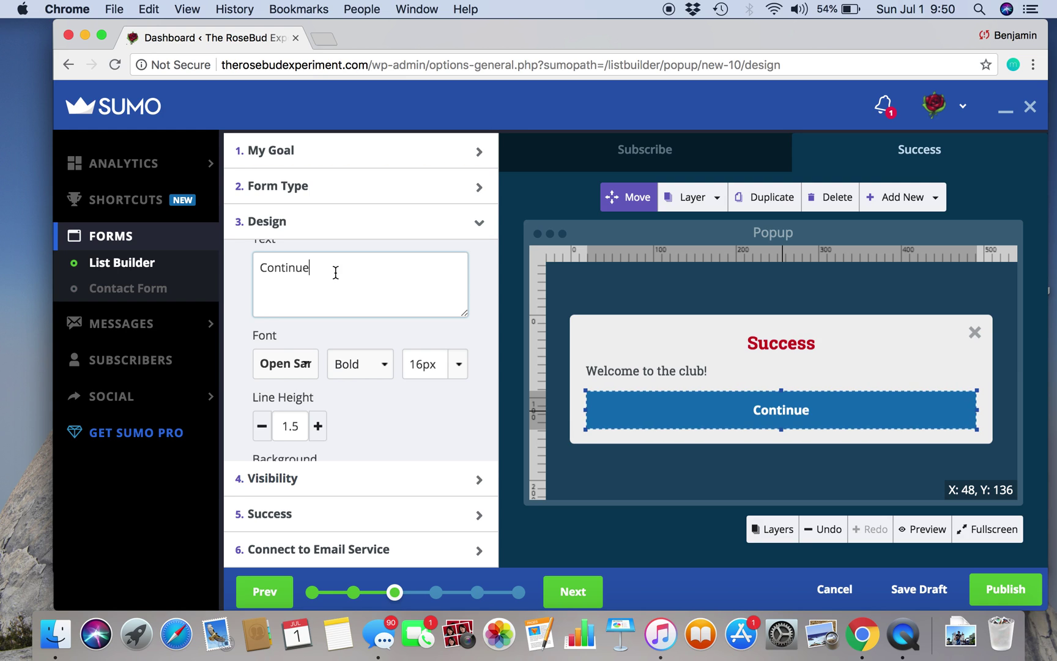
{"action": "left_click", "coordinate": [309, 370]}
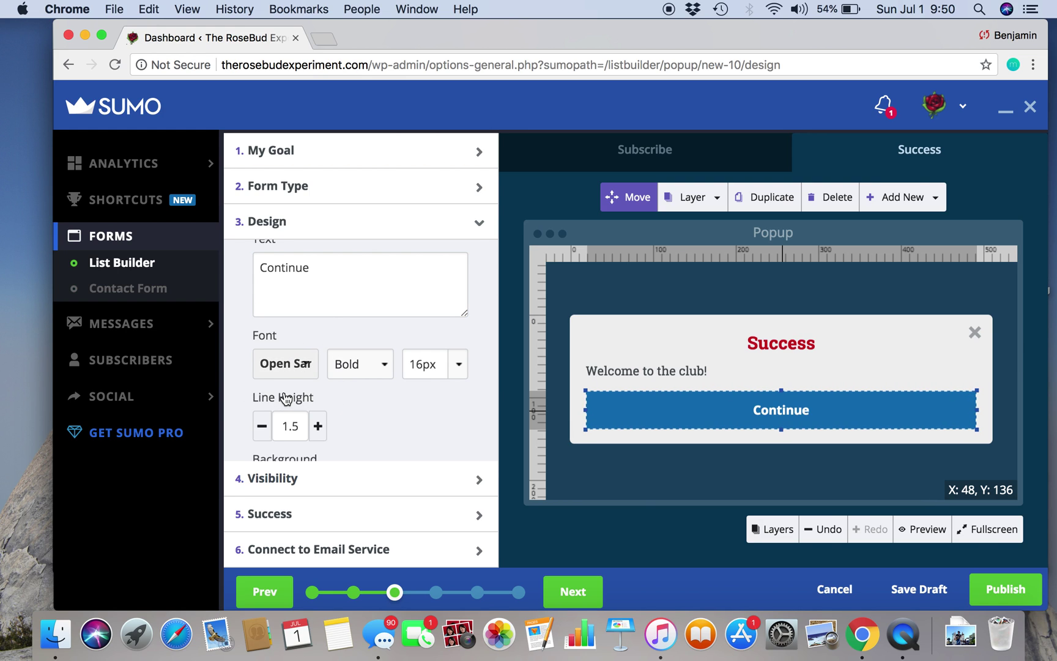
{"action": "scroll", "coordinate": [263, 424], "scroll_direction": "down", "scroll_amount": 3}
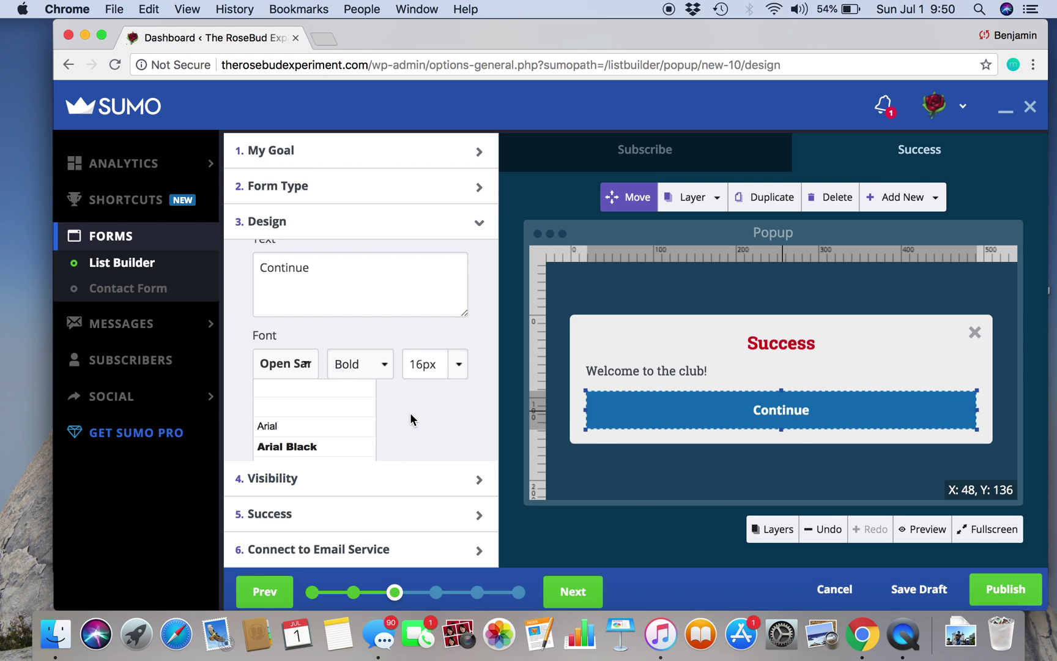
{"action": "scroll", "coordinate": [411, 414], "scroll_direction": "down", "scroll_amount": 3}
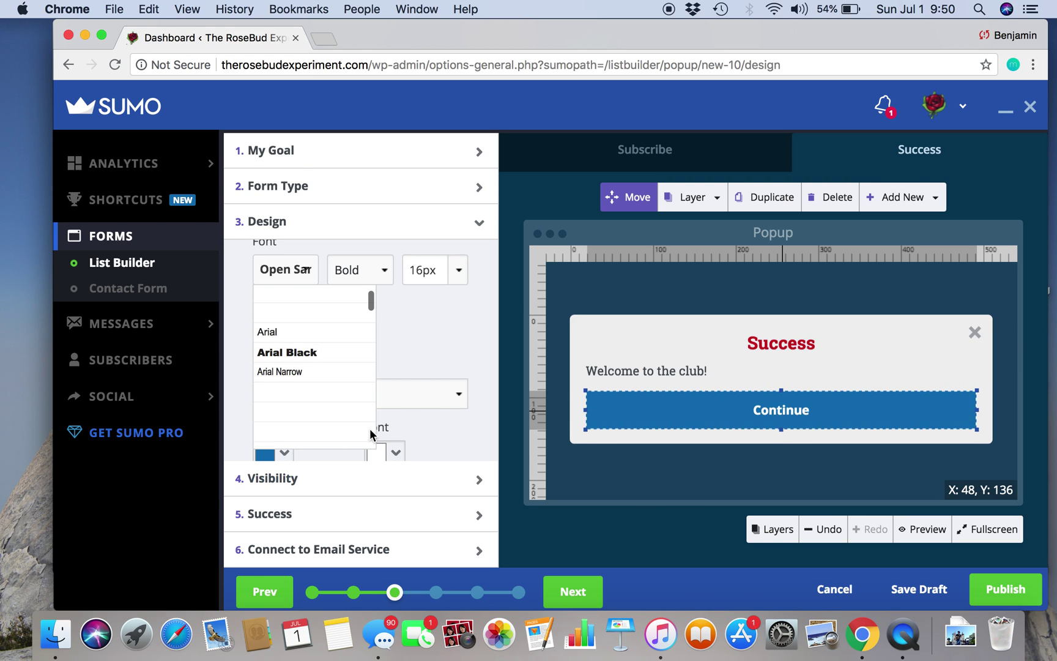
{"action": "scroll", "coordinate": [314, 396], "scroll_direction": "down", "scroll_amount": 15}
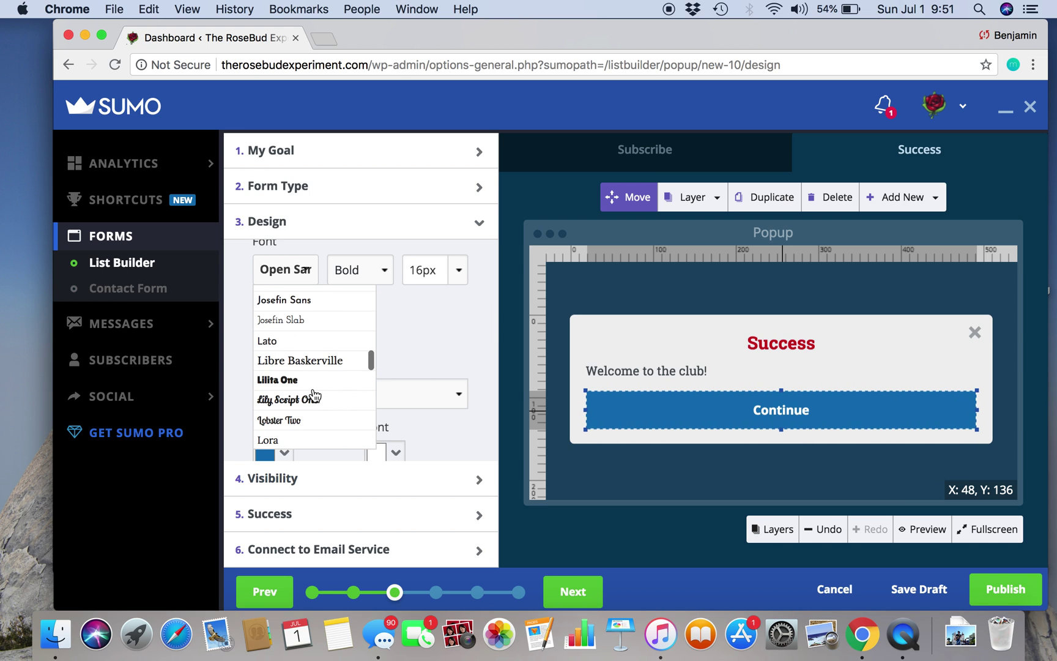
{"action": "scroll", "coordinate": [314, 395], "scroll_direction": "down", "scroll_amount": 15}
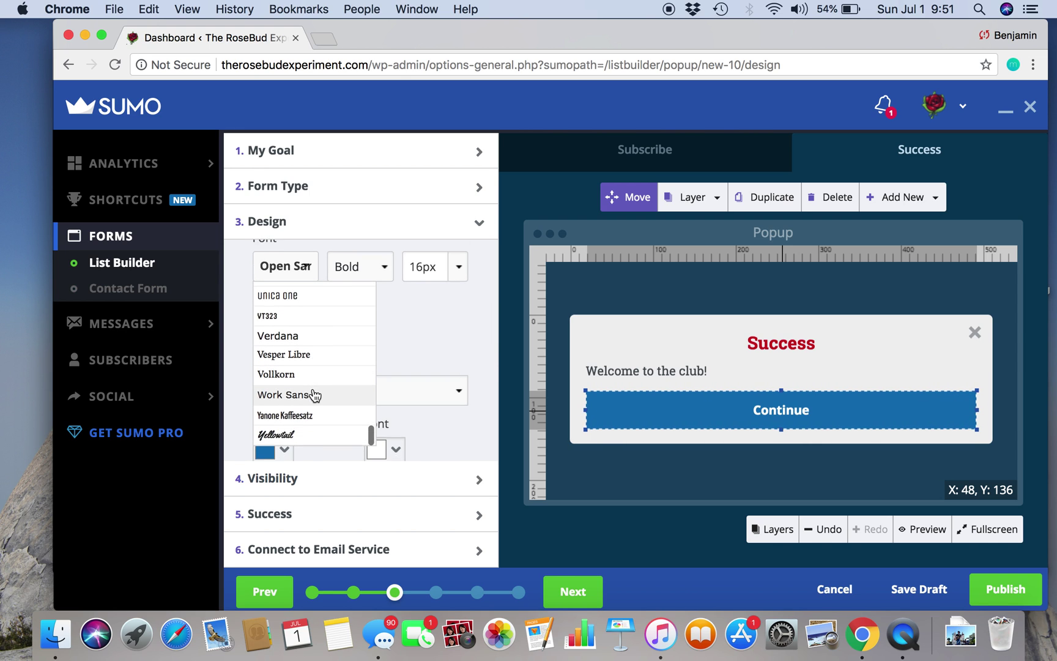
{"action": "scroll", "coordinate": [315, 396], "scroll_direction": "down", "scroll_amount": 2}
{"action": "scroll", "coordinate": [314, 396], "scroll_direction": "up", "scroll_amount": 5}
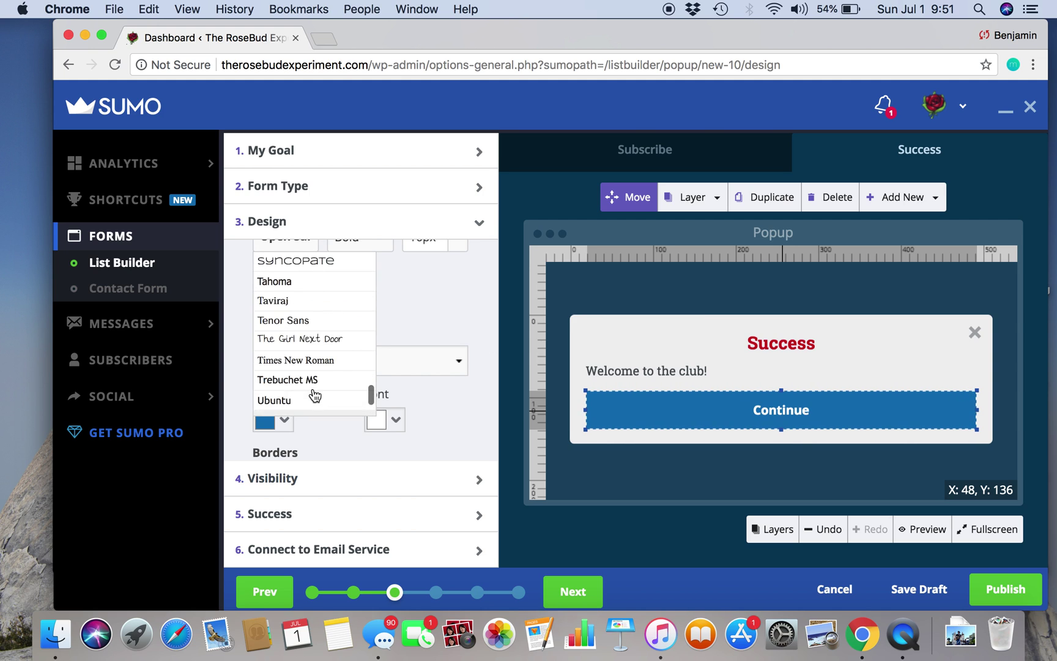
{"action": "scroll", "coordinate": [315, 396], "scroll_direction": "up", "scroll_amount": 10}
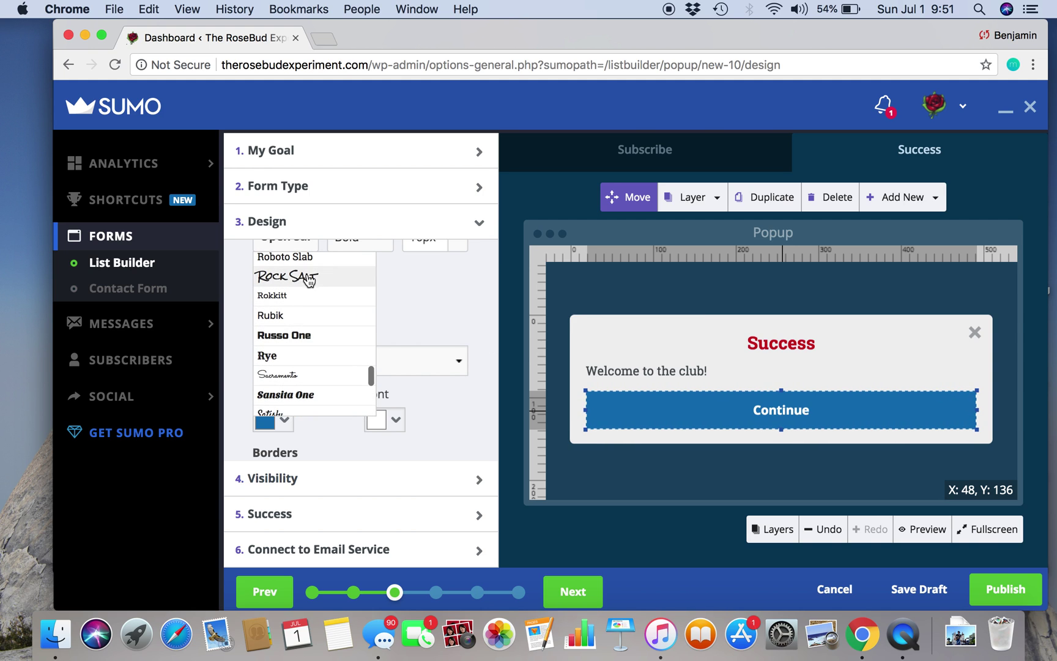
{"action": "left_click", "coordinate": [325, 459]}
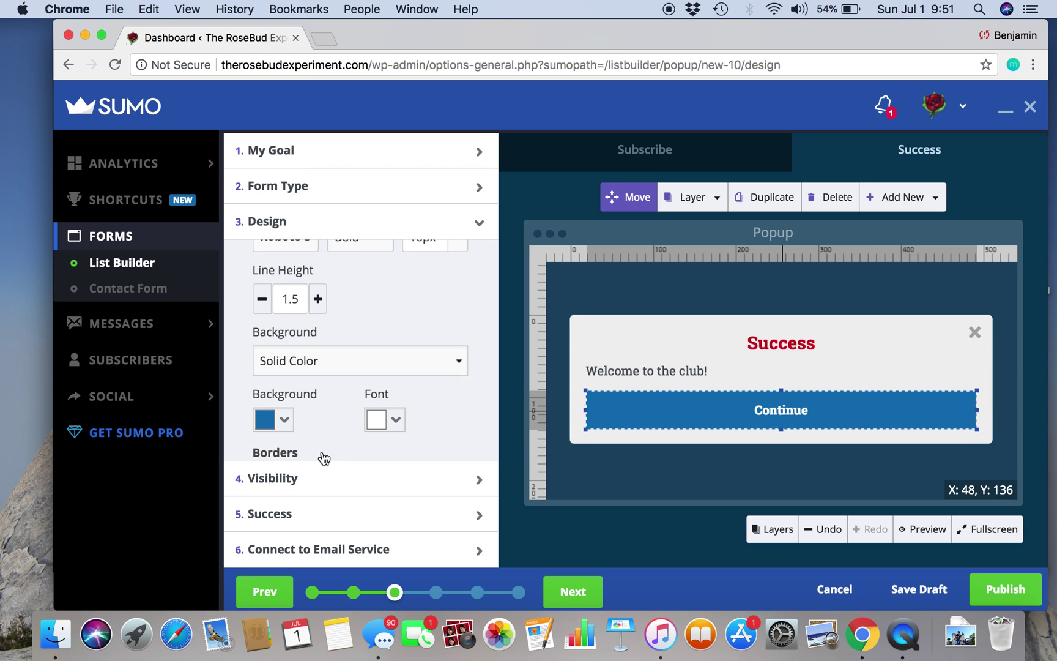
{"action": "left_click", "coordinate": [454, 242]}
{"action": "left_click", "coordinate": [440, 271]}
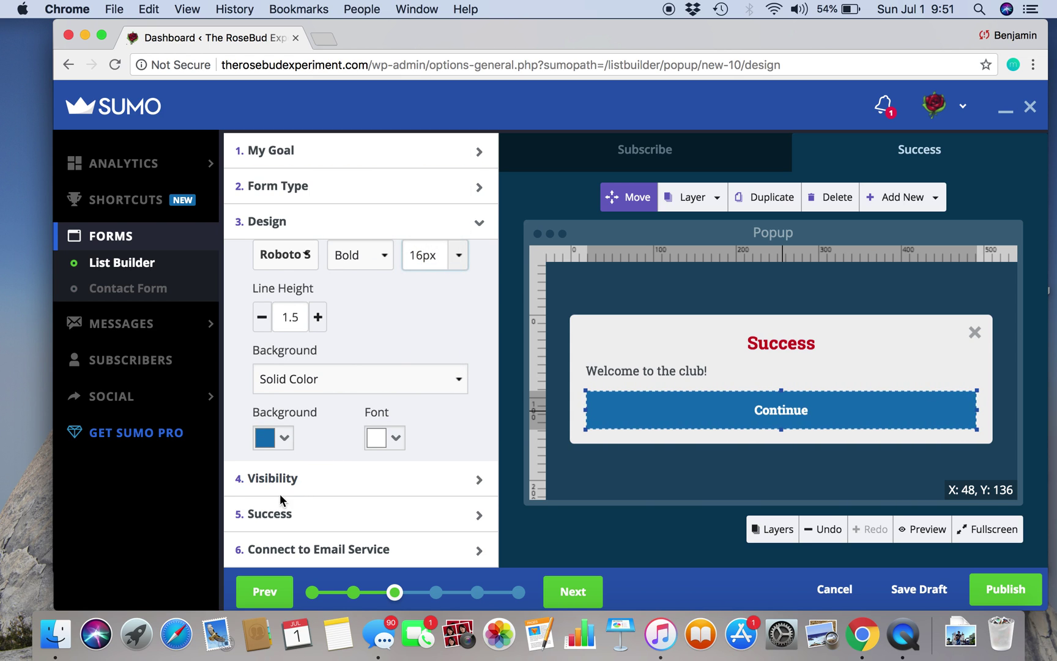
Give the Continue button a slightly deeper green background.
{"action": "left_click", "coordinate": [285, 438]}
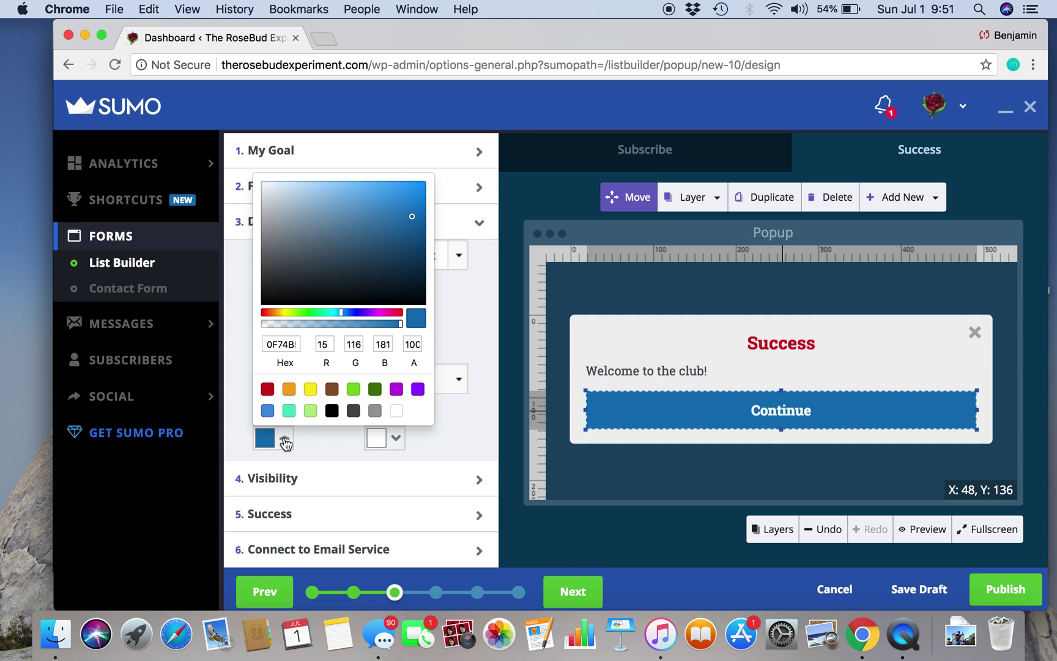
{"action": "left_click", "coordinate": [354, 389]}
{"action": "left_click_drag", "start_coordinate": [401, 203], "coordinate": [403, 205]}
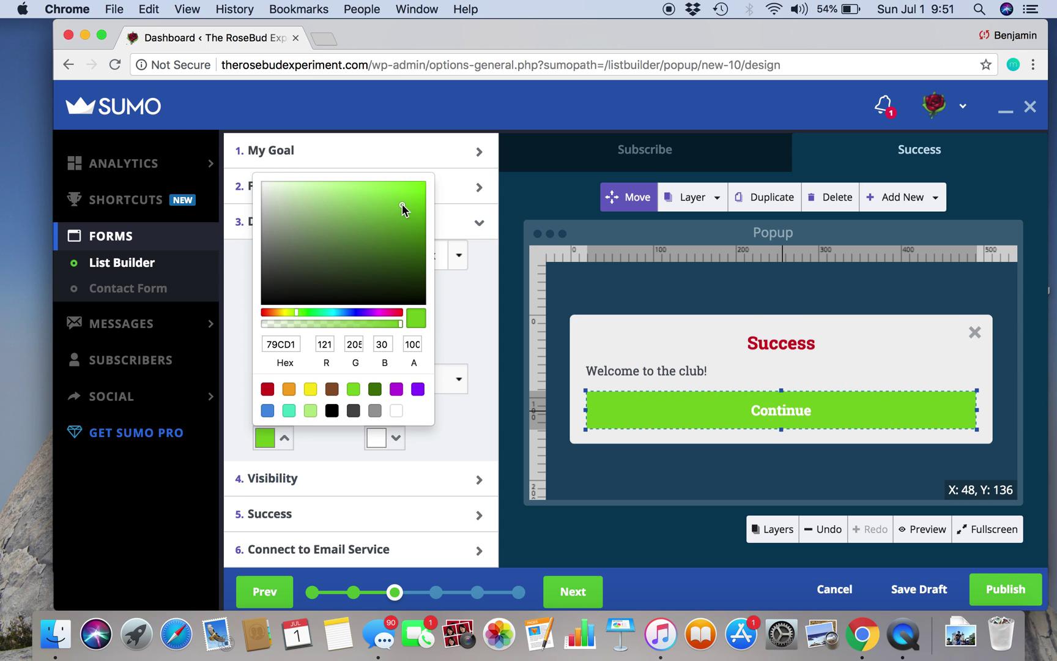
{"action": "left_click", "coordinate": [466, 325]}
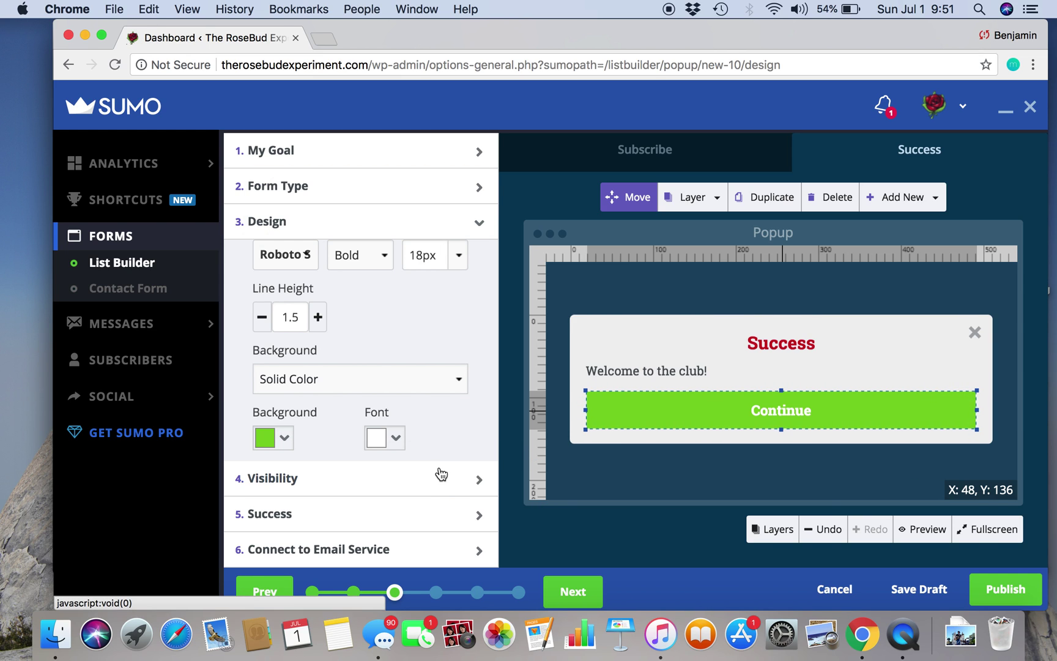
{"action": "scroll", "coordinate": [454, 423], "scroll_direction": "down", "scroll_amount": 1}
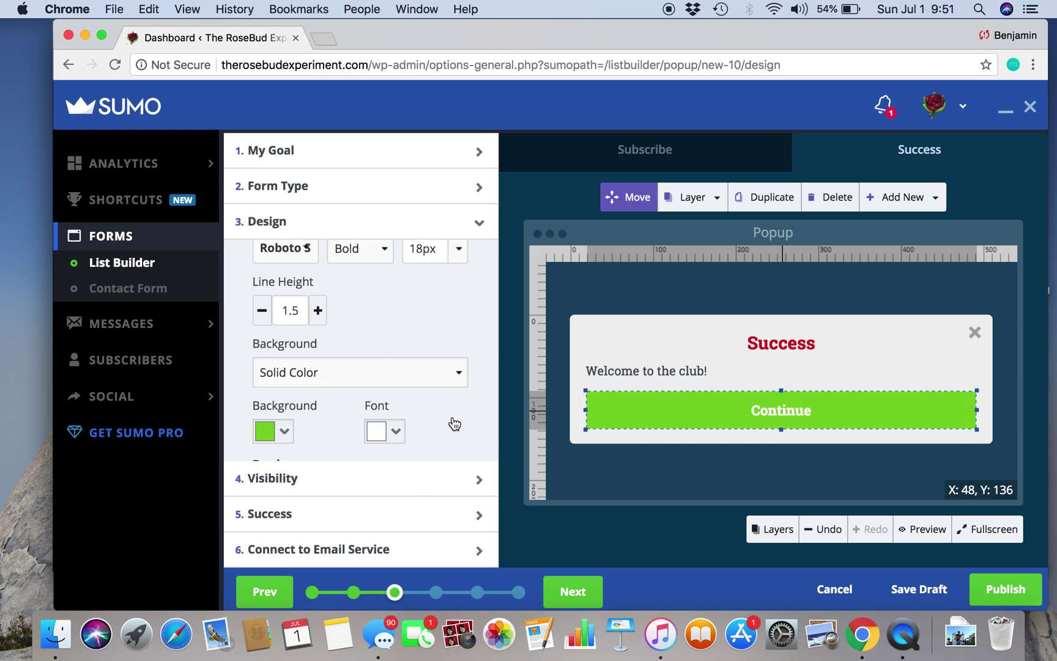
{"action": "scroll", "coordinate": [454, 424], "scroll_direction": "down", "scroll_amount": 3}
{"action": "left_click", "coordinate": [420, 485]}
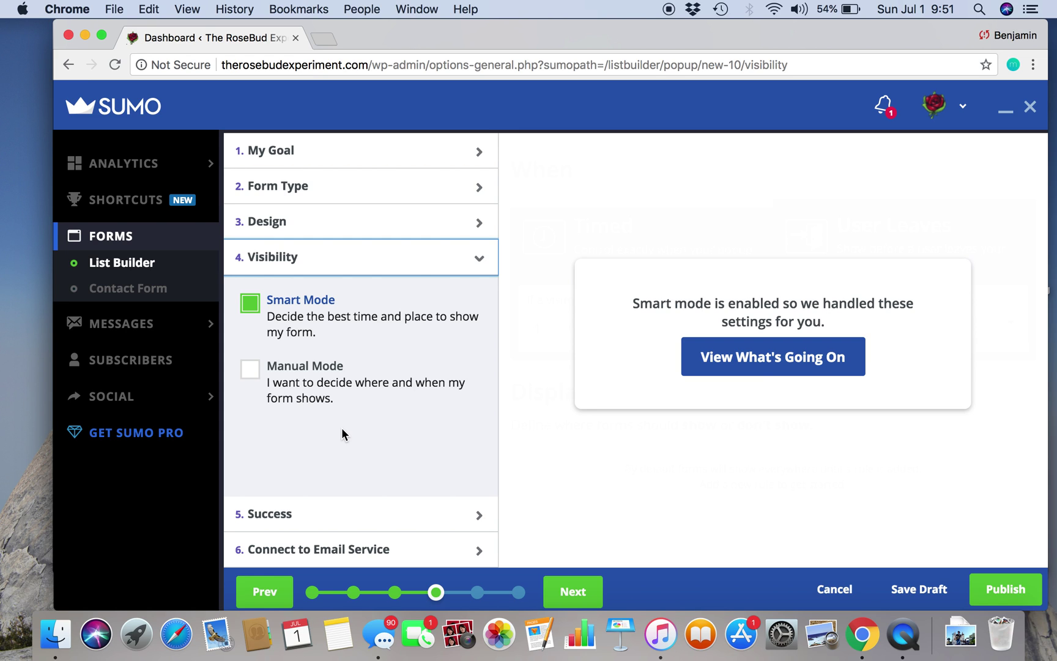
Use Manual Mode to show the popup after a 5-second delay, every time.
{"action": "left_click", "coordinate": [251, 370]}
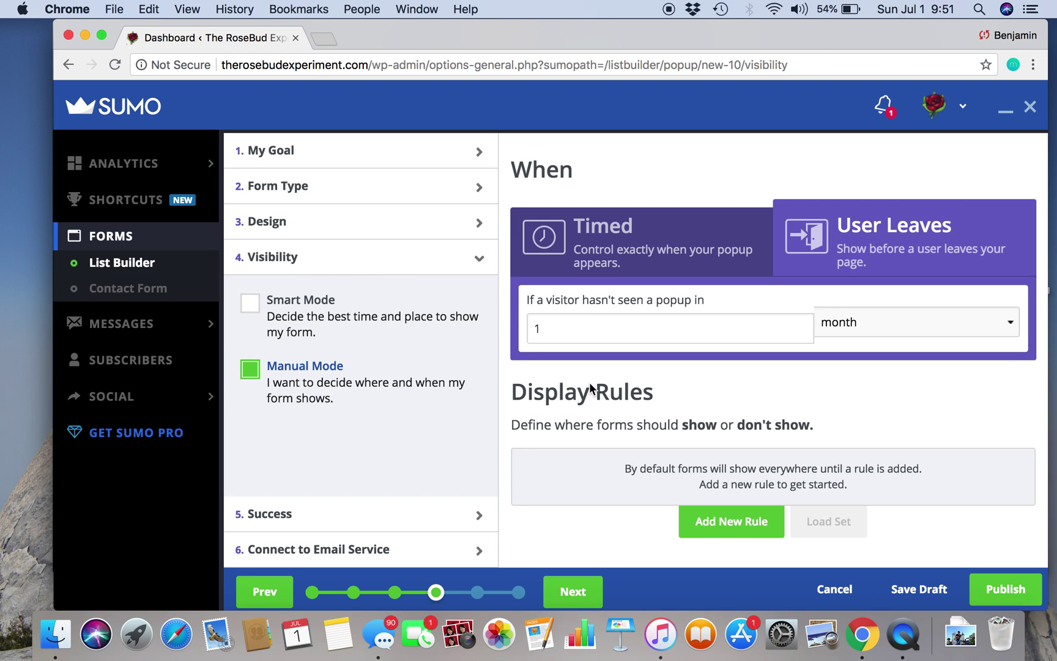
{"action": "left_click", "coordinate": [619, 266]}
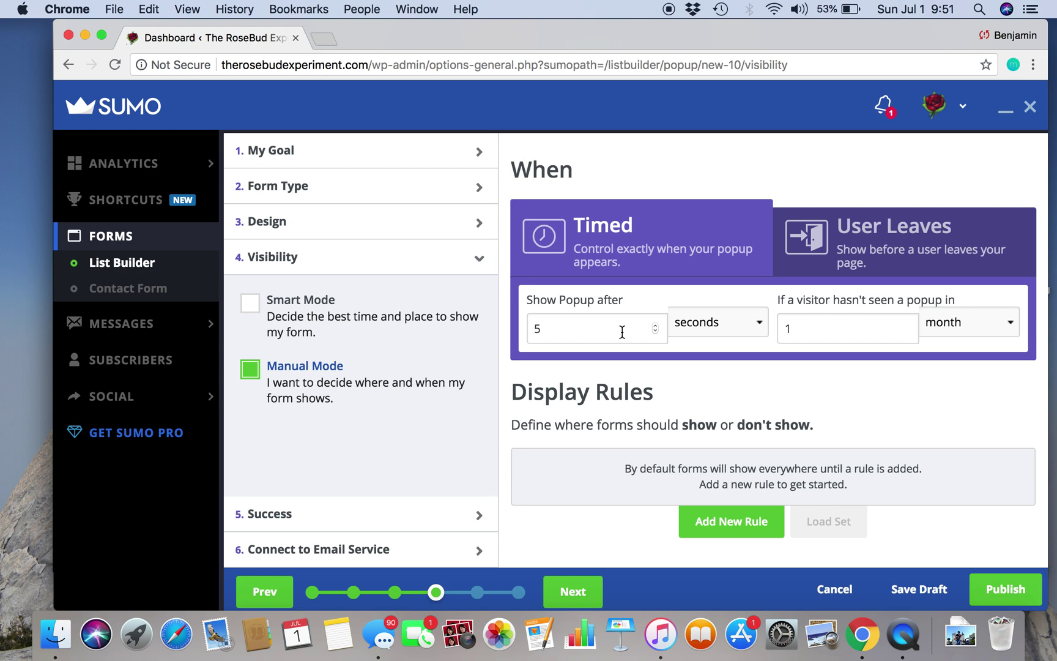
{"action": "left_click", "coordinate": [966, 322]}
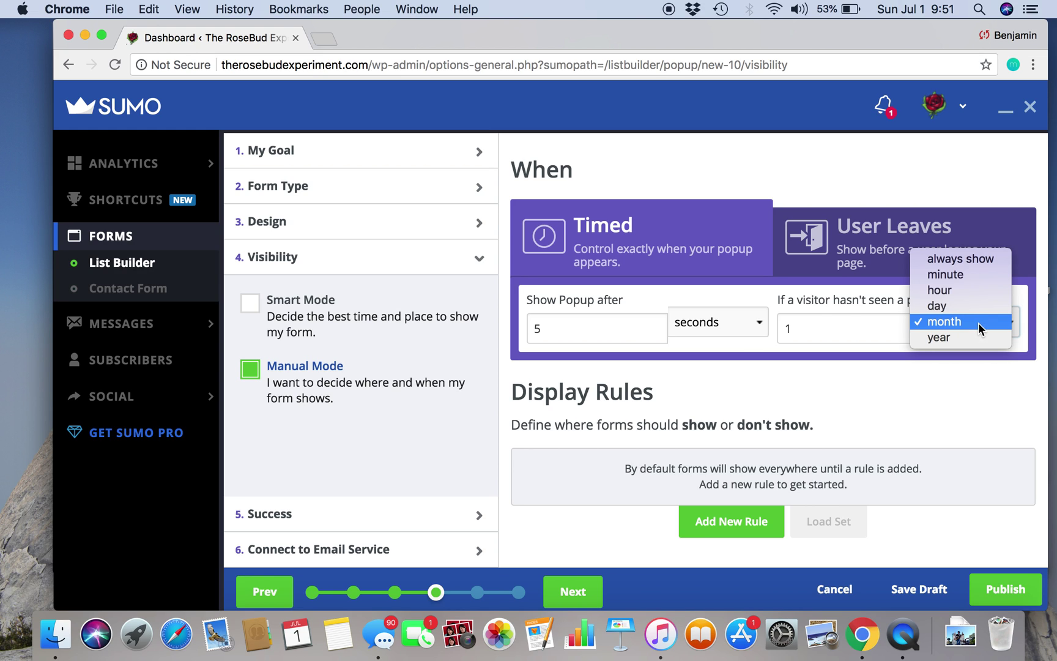
{"action": "left_click", "coordinate": [966, 259]}
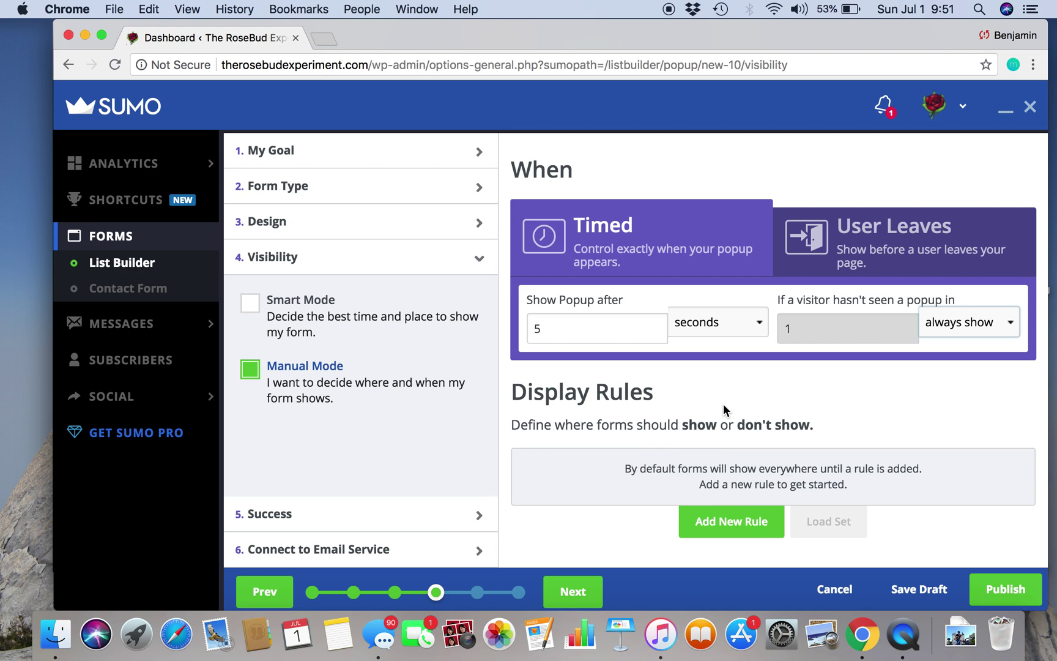
{"action": "left_click", "coordinate": [476, 520]}
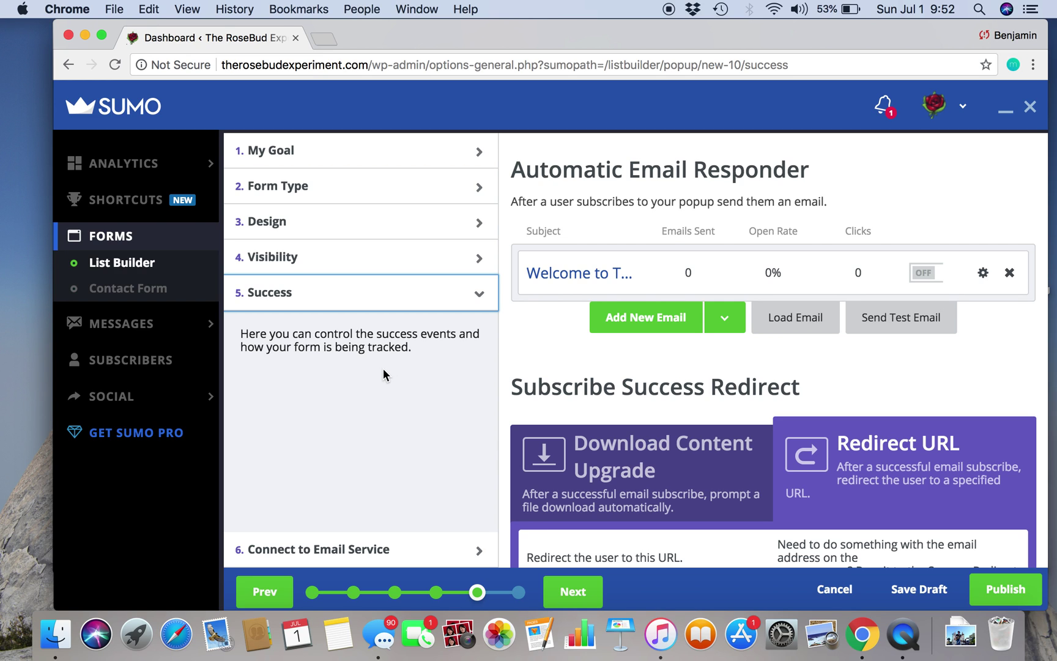
Pass through the email service step and publish the popup live.
{"action": "left_click", "coordinate": [355, 554]}
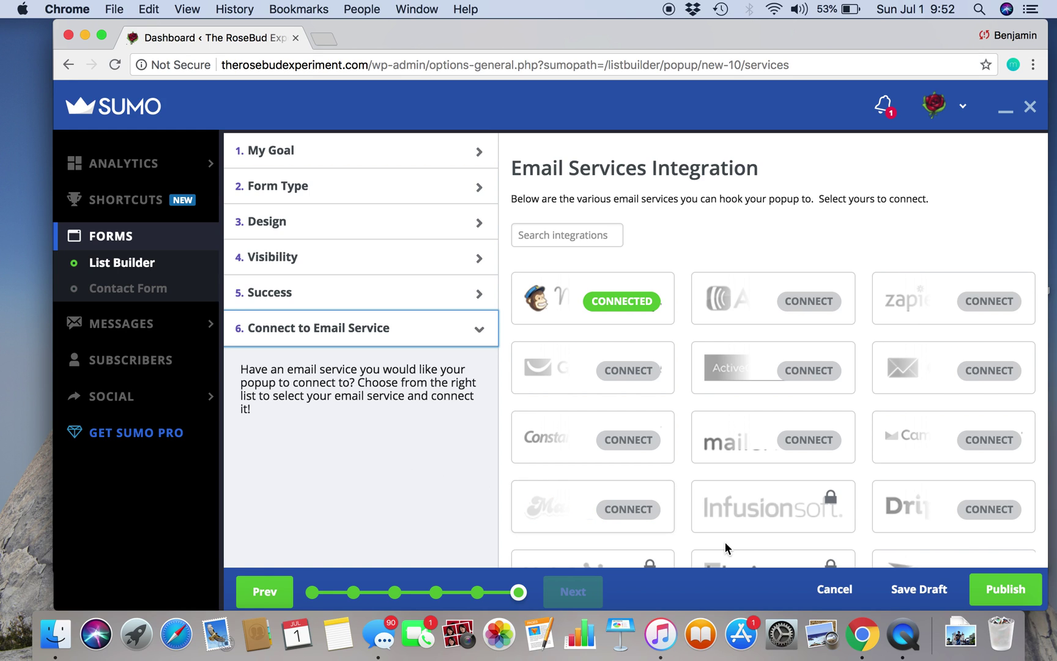
{"action": "left_click", "coordinate": [1005, 589]}
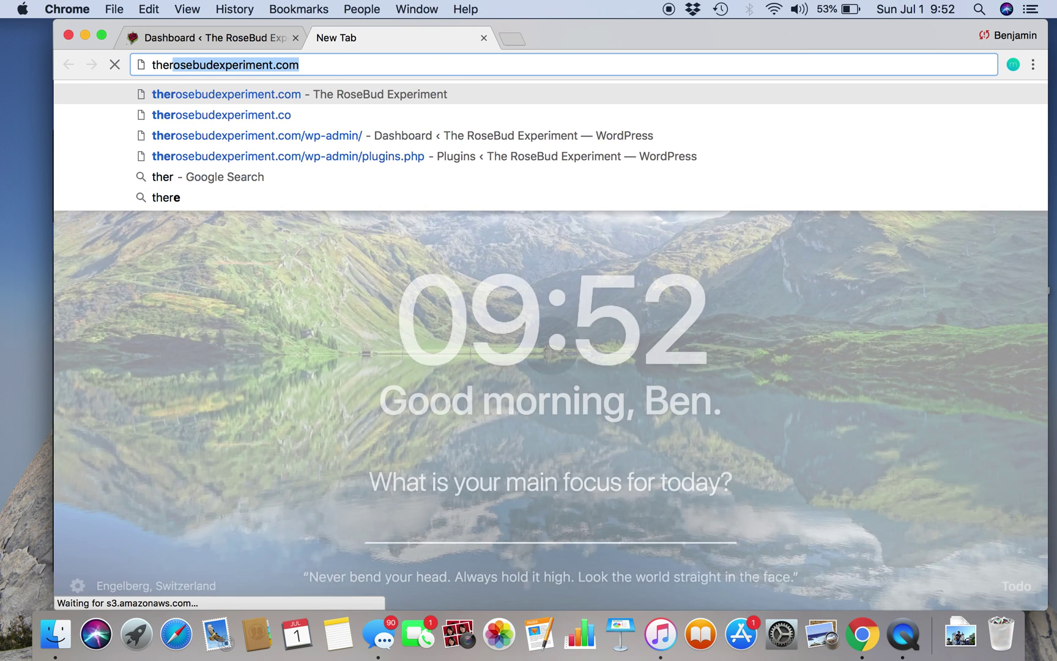
Load therosebudexperiment.com and scroll the homepage to check for the signup popup.
{"action": "key", "text": "Return"}
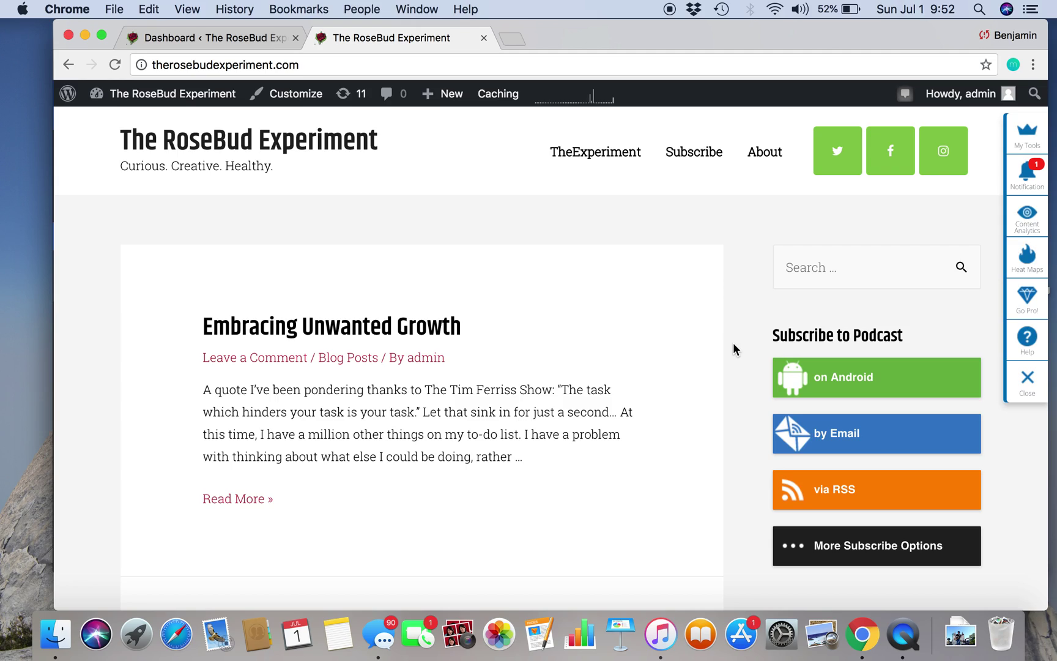
{"action": "scroll", "coordinate": [732, 342], "scroll_direction": "down", "scroll_amount": 5}
{"action": "scroll", "coordinate": [732, 342], "scroll_direction": "down", "scroll_amount": 10}
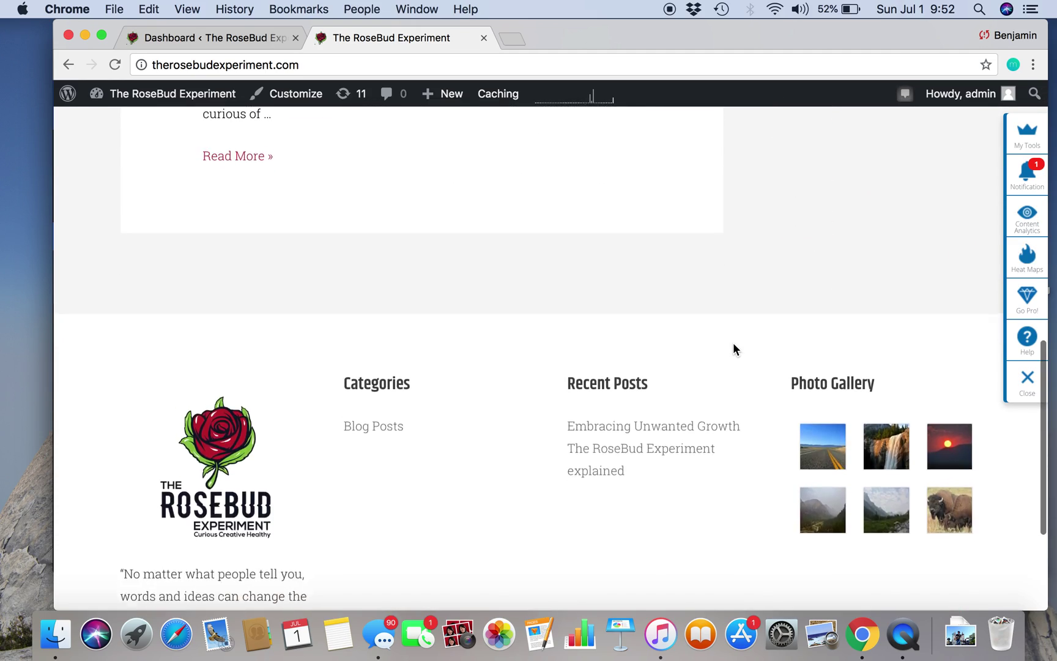
{"action": "scroll", "coordinate": [733, 342], "scroll_direction": "up", "scroll_amount": 6}
{"action": "scroll", "coordinate": [733, 342], "scroll_direction": "up", "scroll_amount": 10}
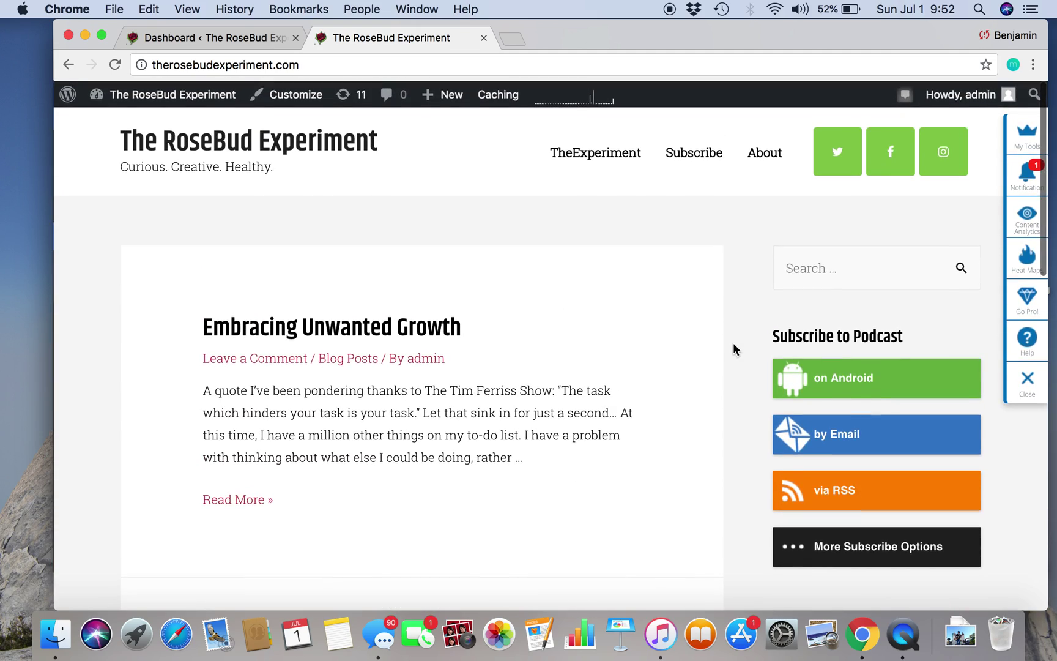